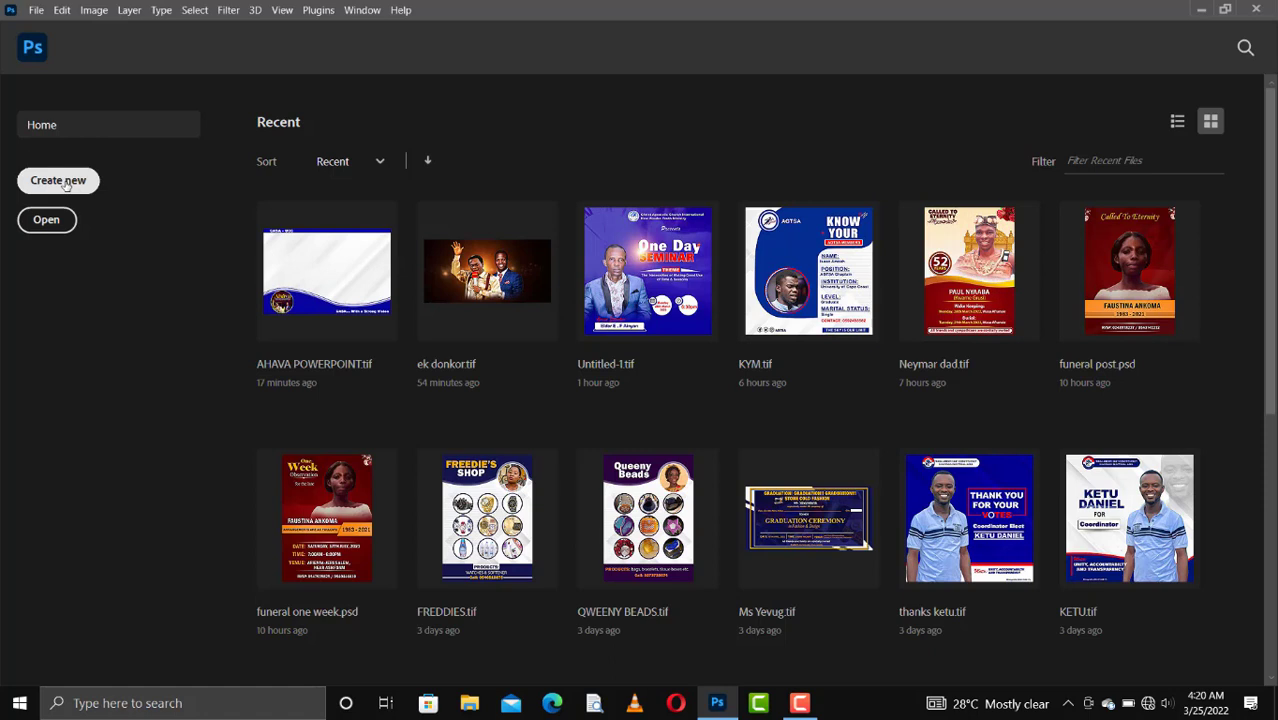
- Create a new document named FB COVER, 851 pixels wide and 315 pixels high
{"action": "left_click", "coordinate": [89, 189]}
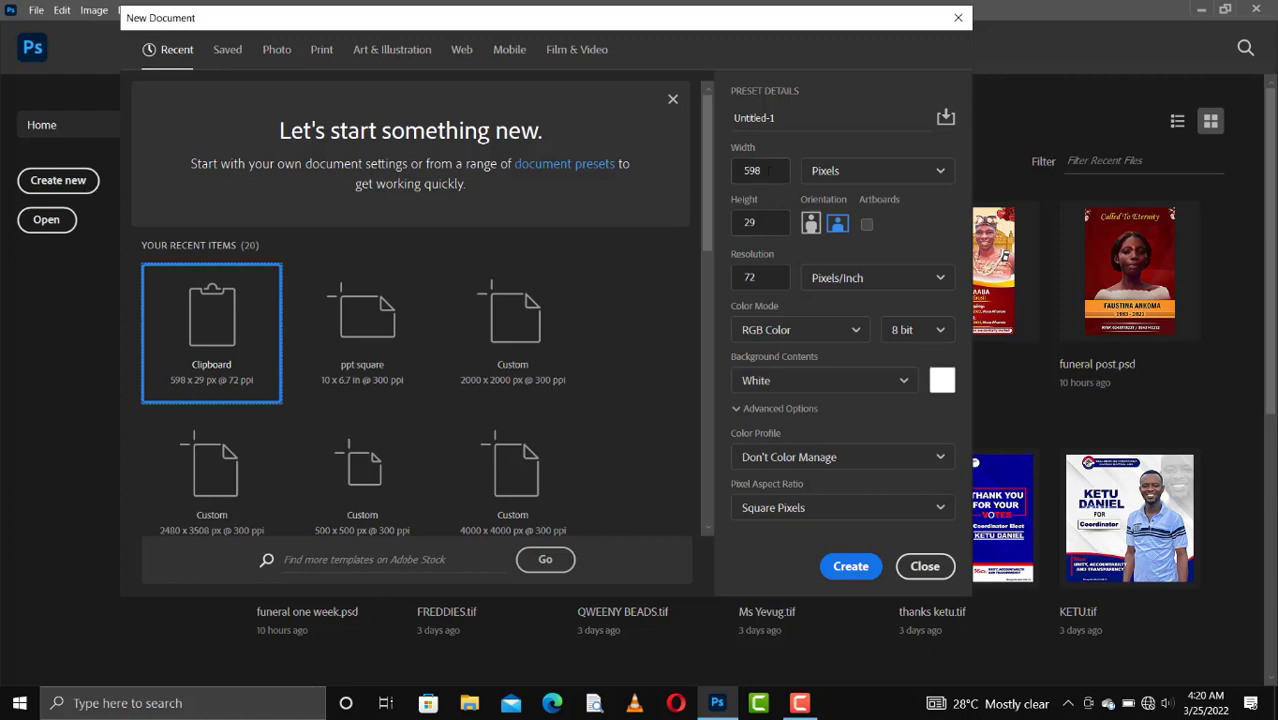
{"action": "left_click", "coordinate": [768, 171]}
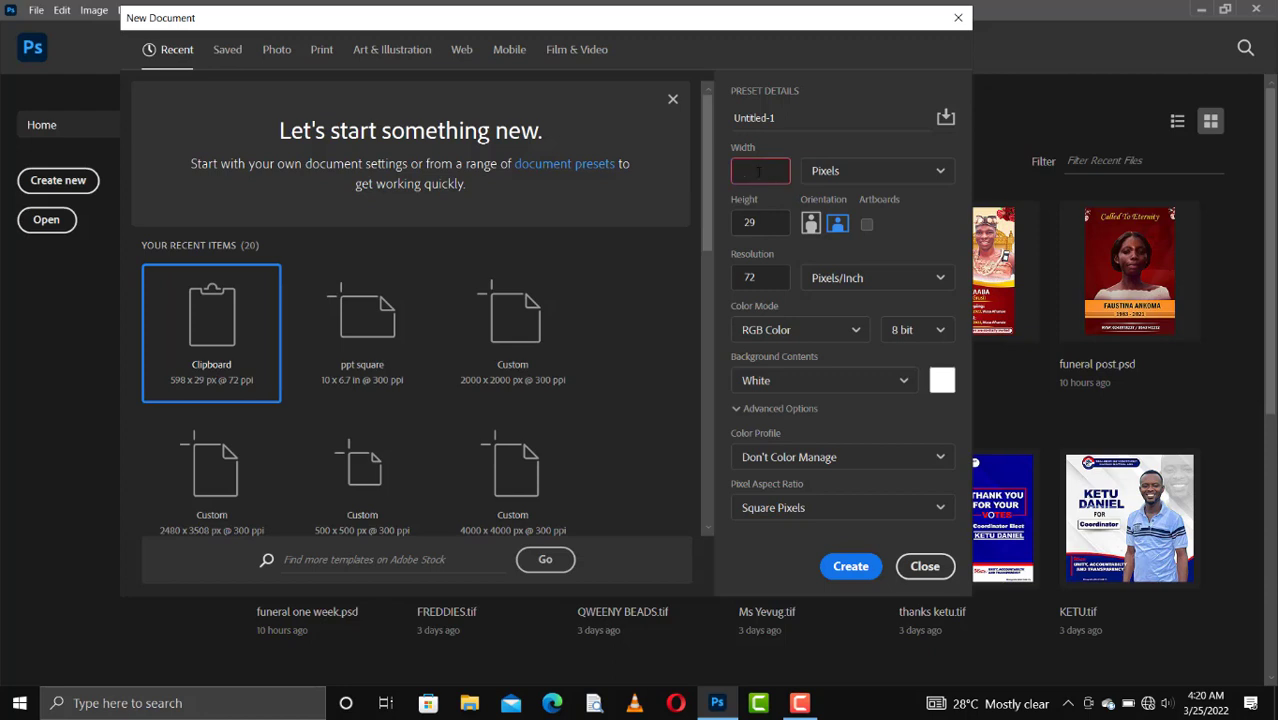
{"action": "type", "text": "851"}
{"action": "double_click", "coordinate": [768, 222]}
{"action": "type", "text": "315"}
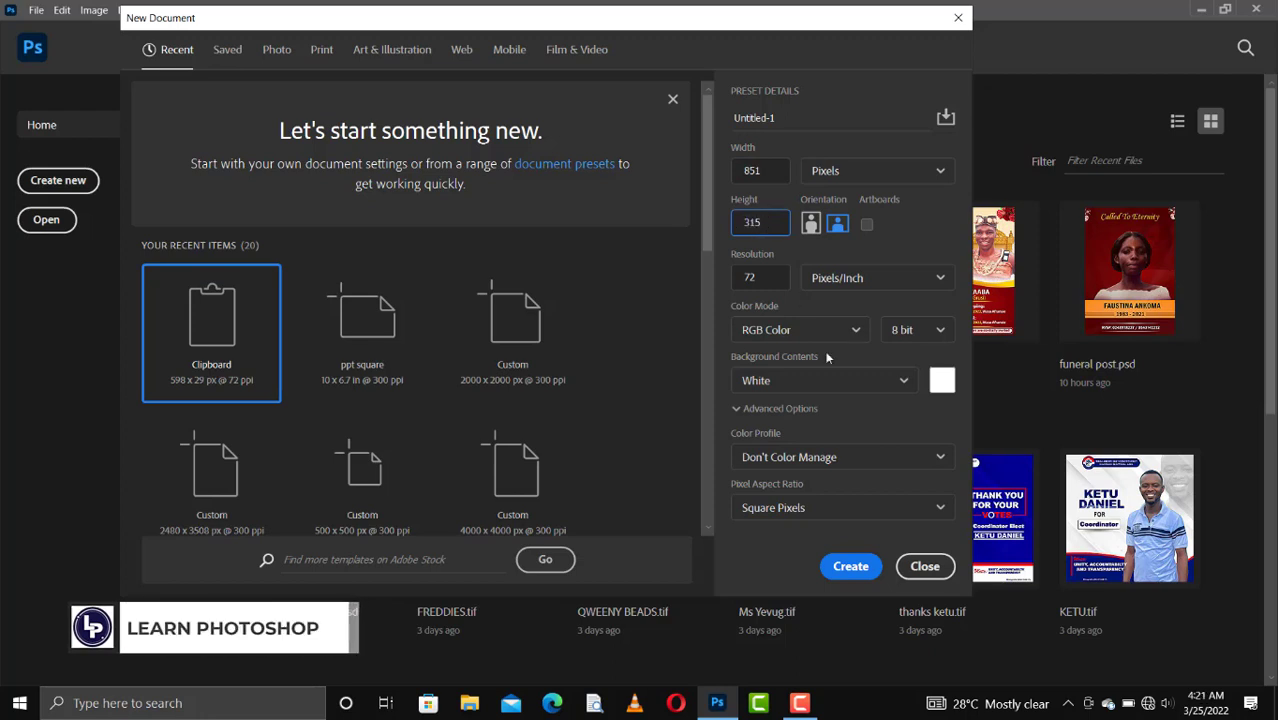
{"action": "left_click", "coordinate": [776, 118]}
{"action": "left_click_drag", "start_coordinate": [776, 118], "coordinate": [723, 120]}
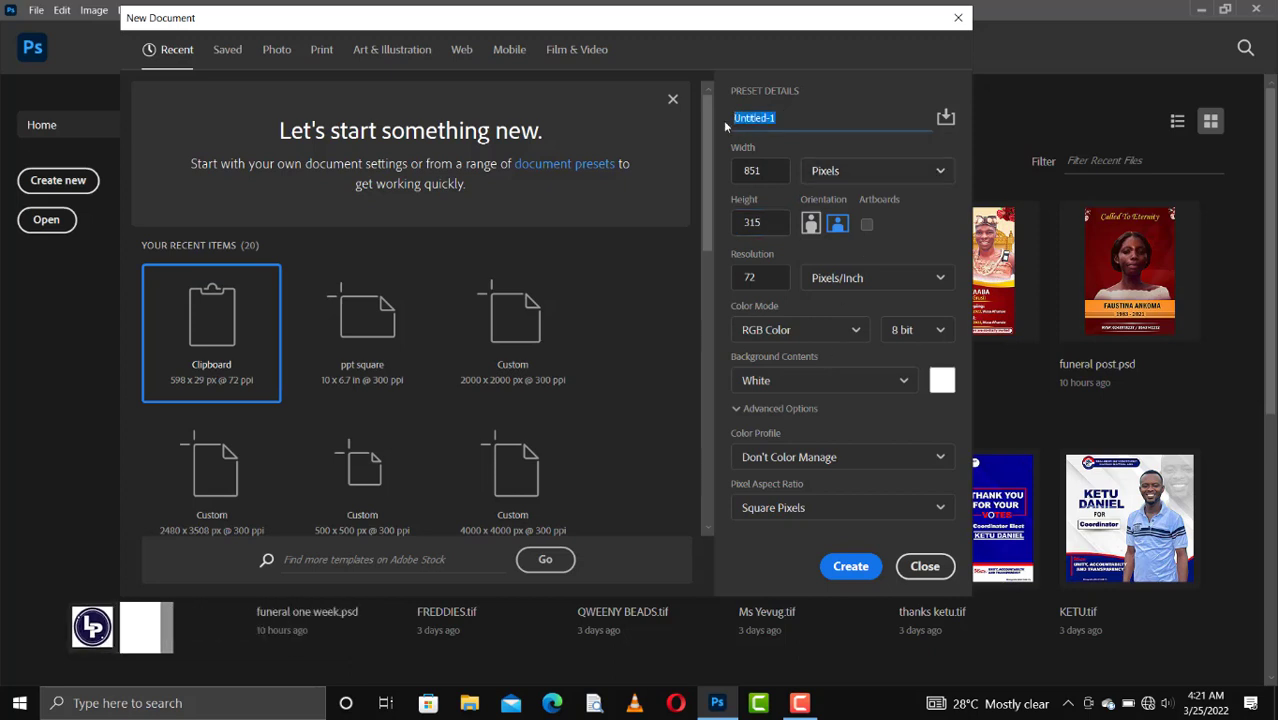
{"action": "type", "text": "FB COVER"}
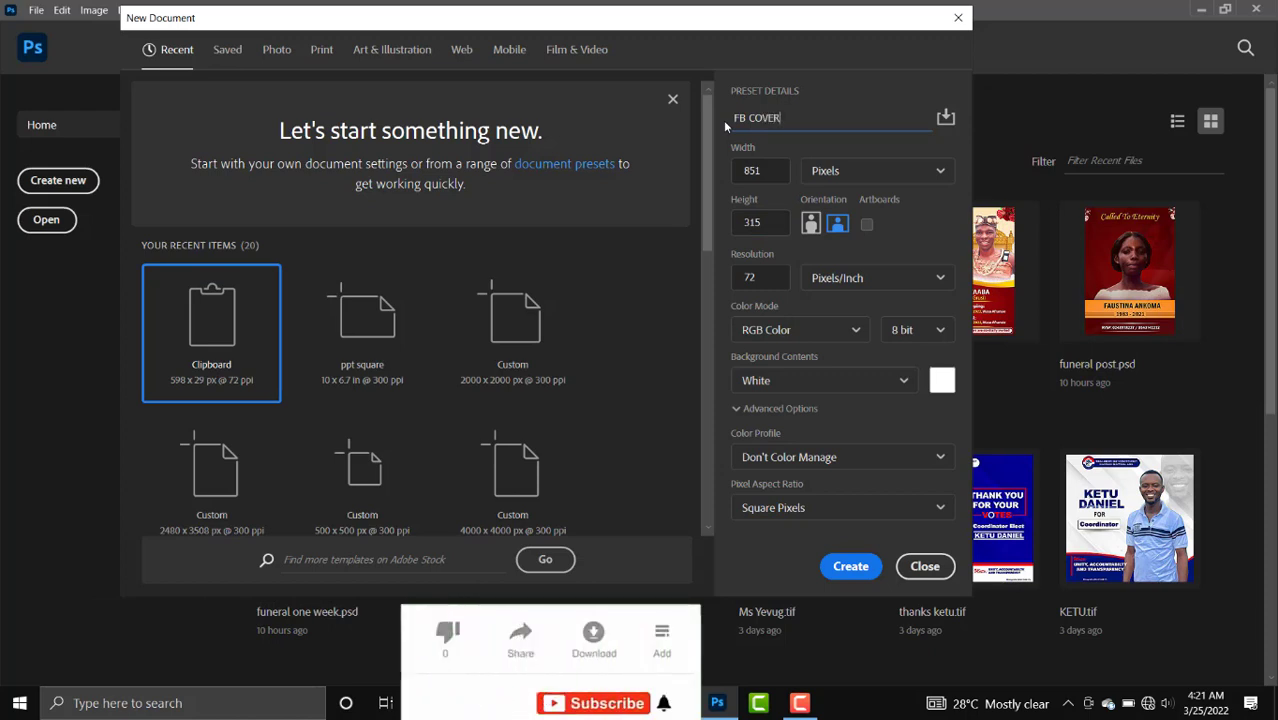
{"action": "key", "text": "Escape"}
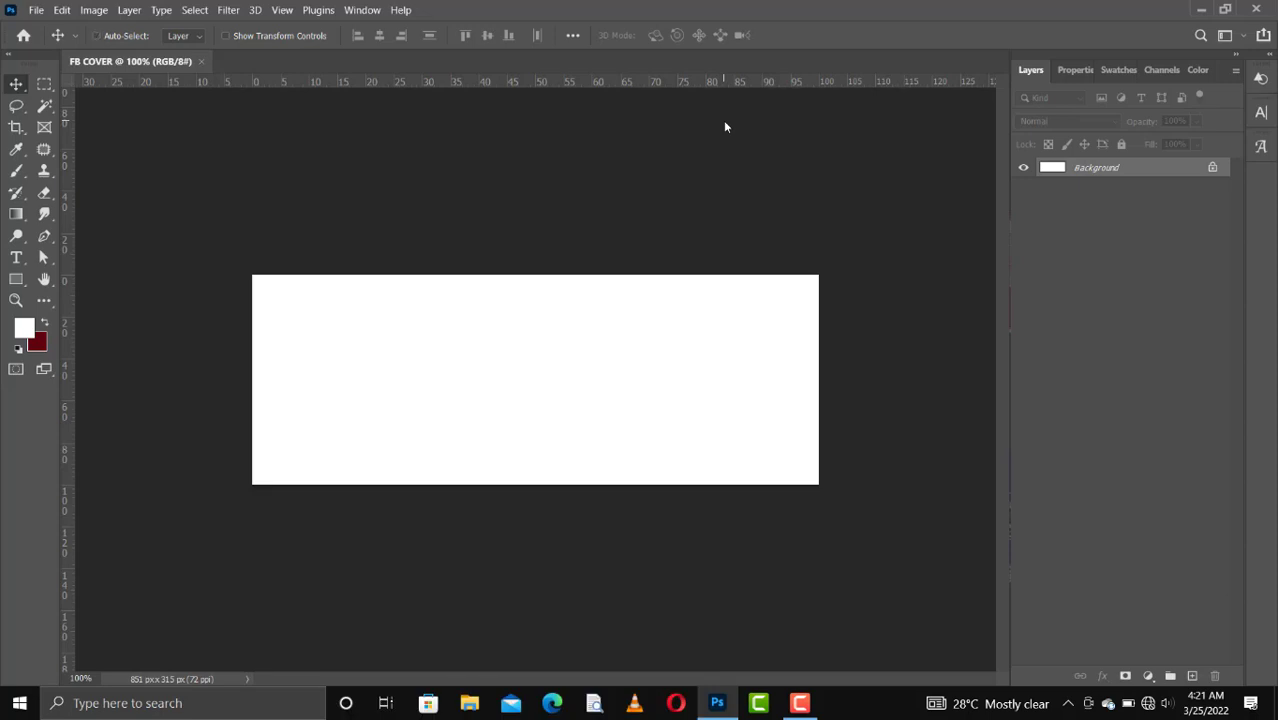
{"action": "key", "text": "ctrl+plus"}
{"action": "key", "text": "ctrl+minus"}
{"action": "key", "text": "ctrl+plus"}
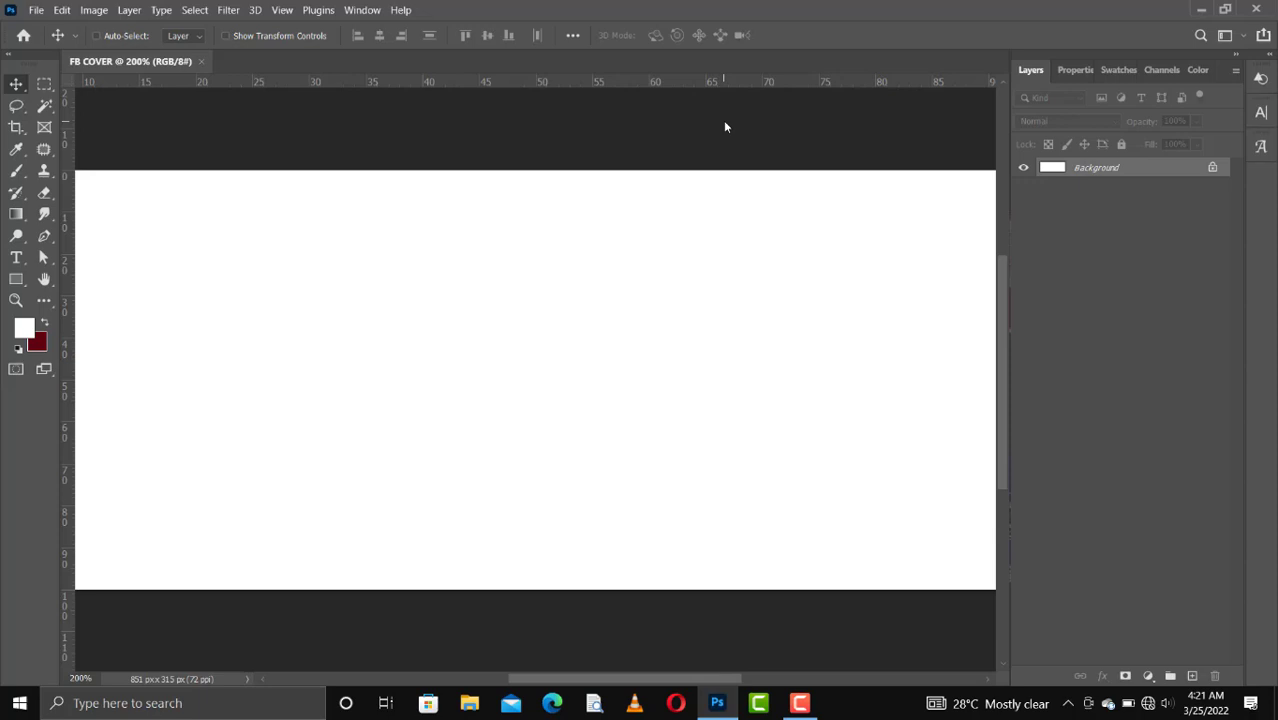
{"action": "key", "text": "ctrl+minus"}
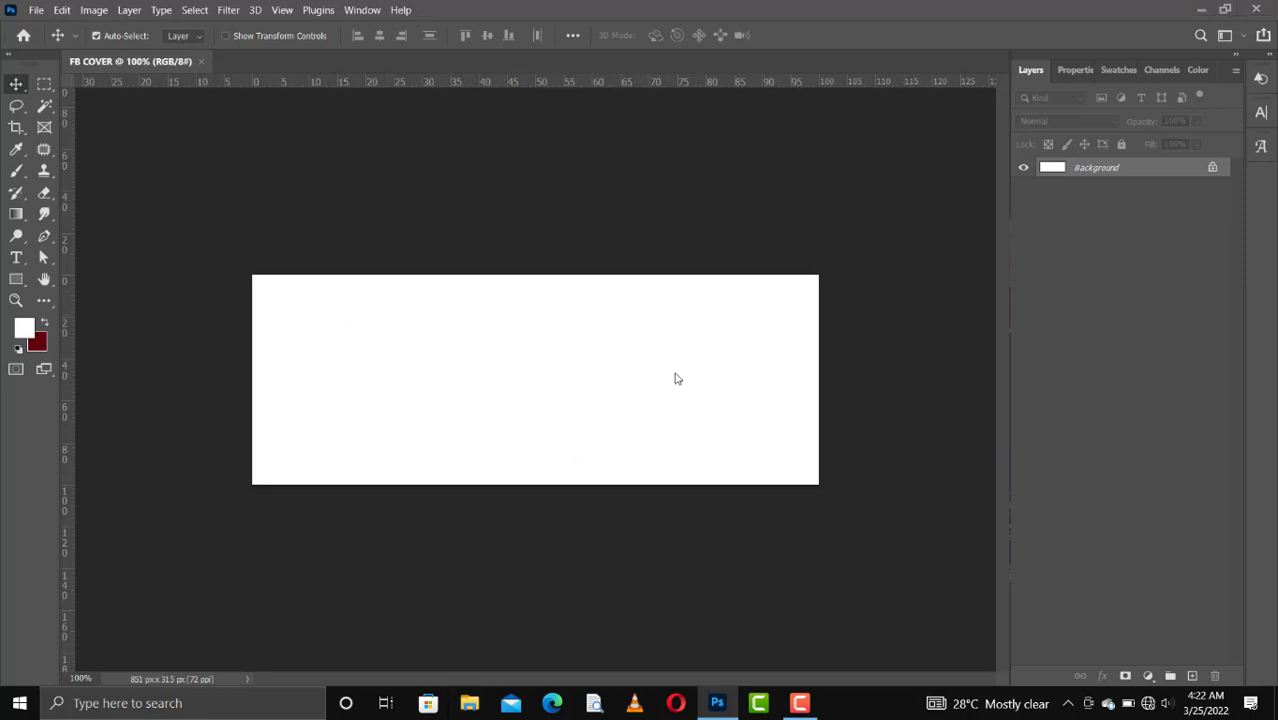
- Place the white geometric background image from the Desktop's seminar folder onto the canvas
{"action": "key", "text": "super+e"}
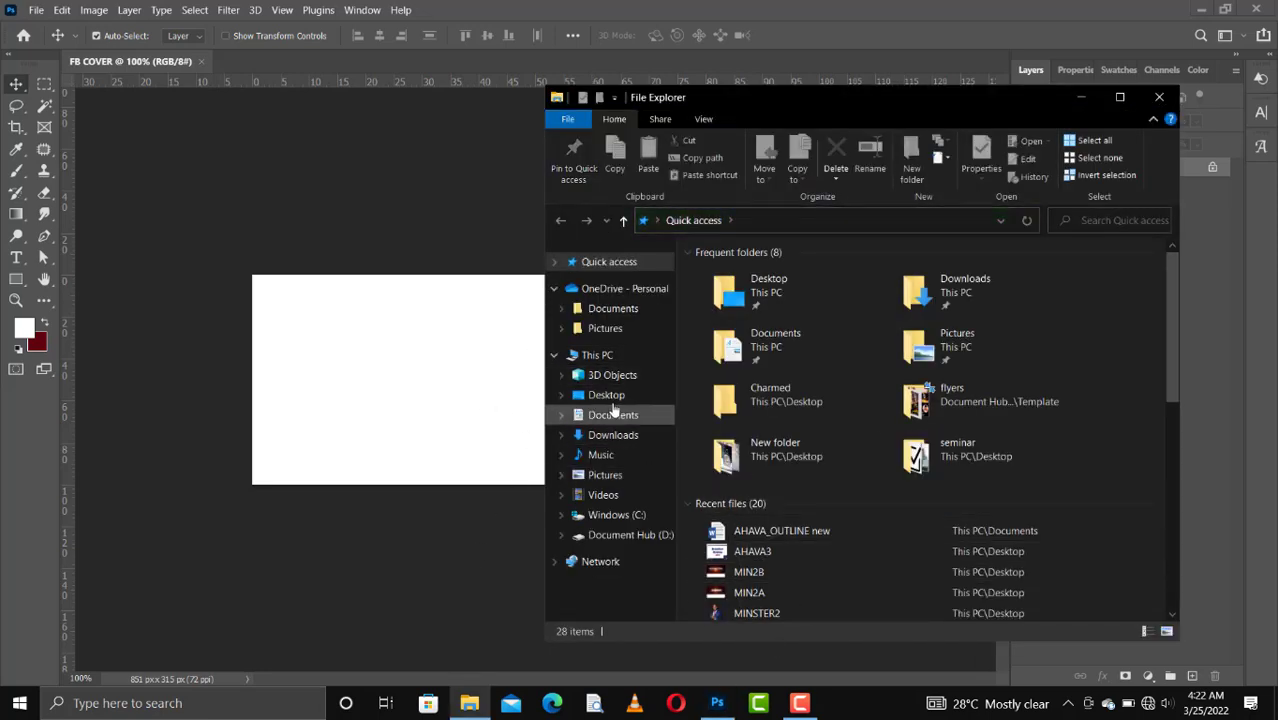
{"action": "left_click", "coordinate": [611, 398]}
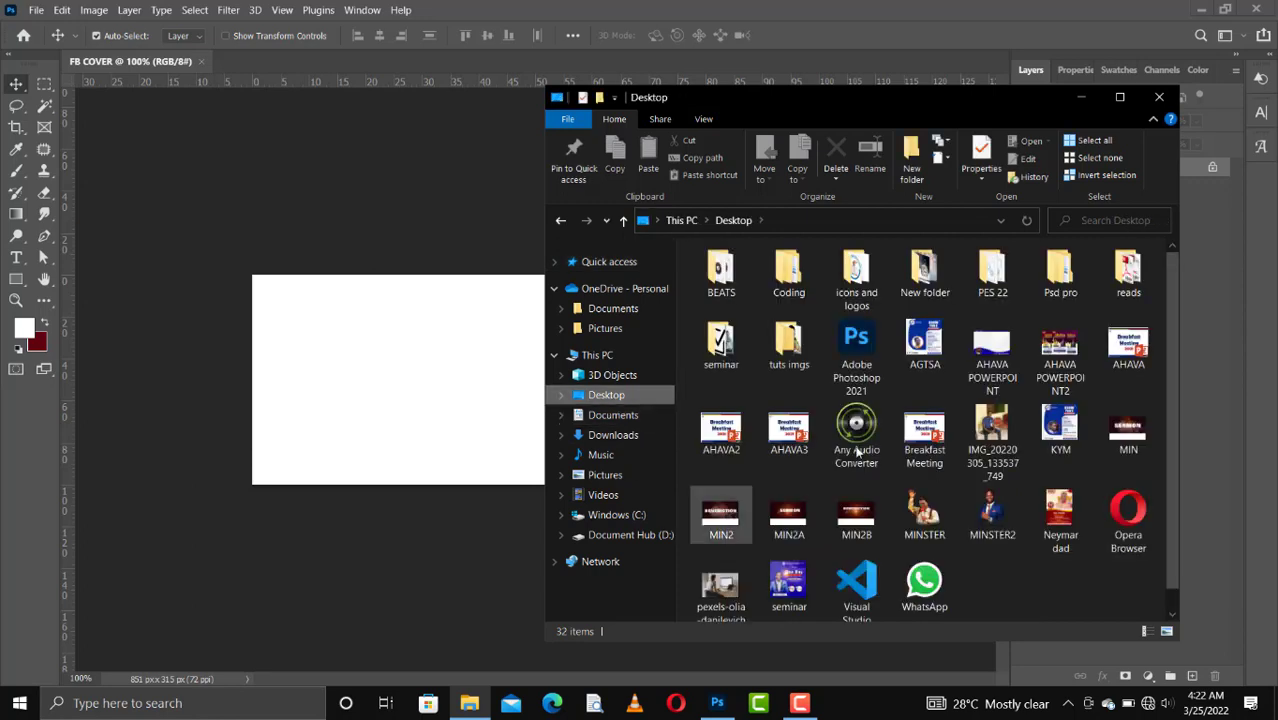
{"action": "double_click", "coordinate": [709, 355]}
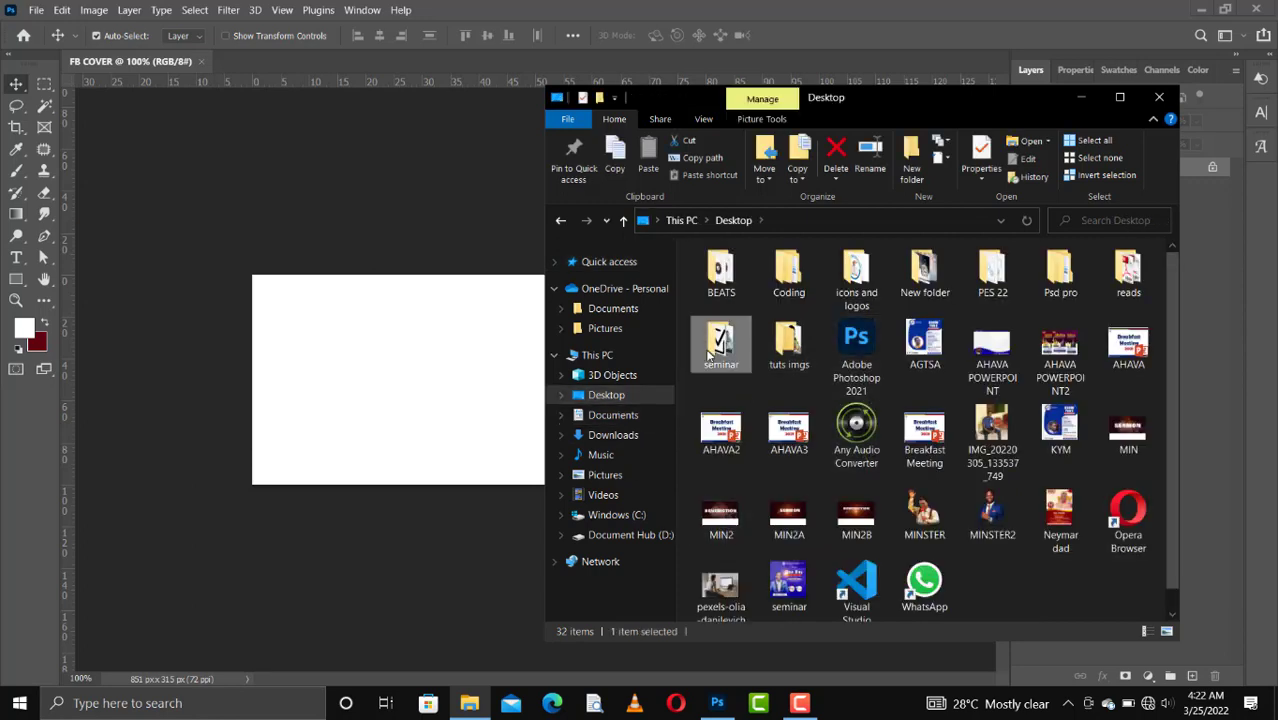
{"action": "left_click_drag", "start_coordinate": [929, 310], "coordinate": [420, 362]}
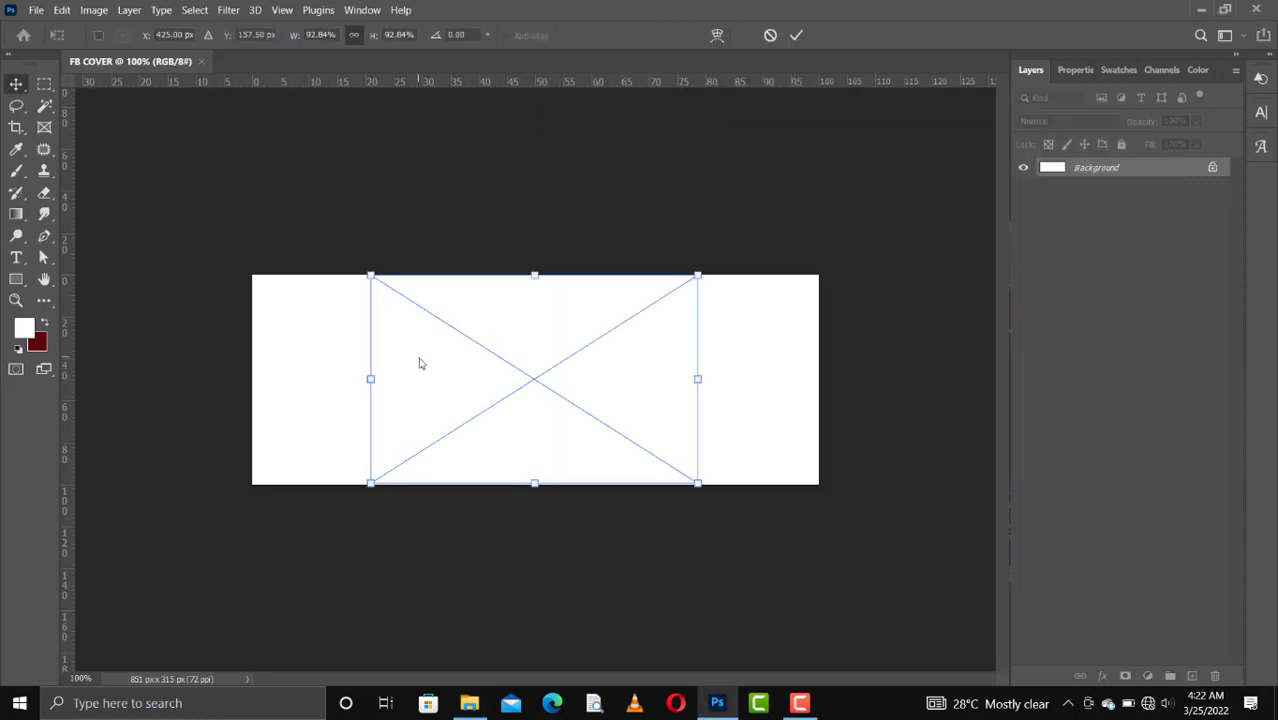
- Flip the placed background image horizontally and scale it to span the full canvas width
{"action": "right_click", "coordinate": [487, 357]}
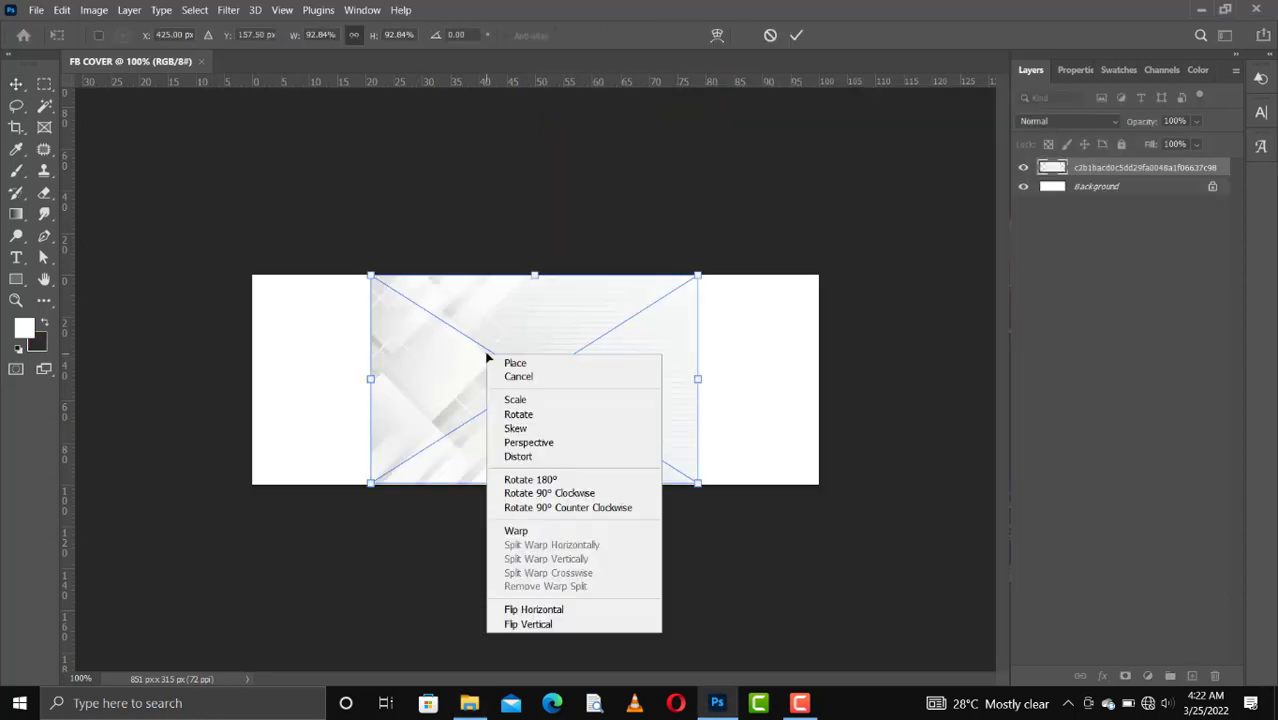
{"action": "left_click", "coordinate": [534, 610]}
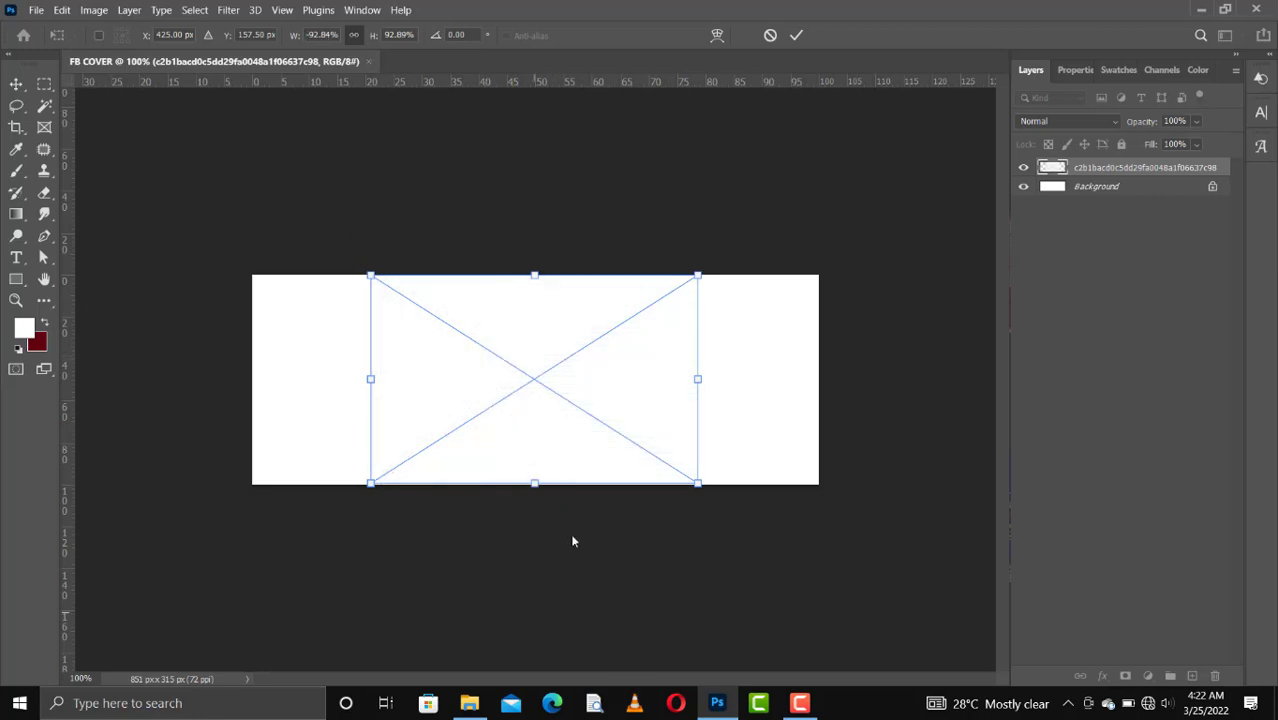
{"action": "left_click_drag", "start_coordinate": [698, 380], "coordinate": [818, 379]}
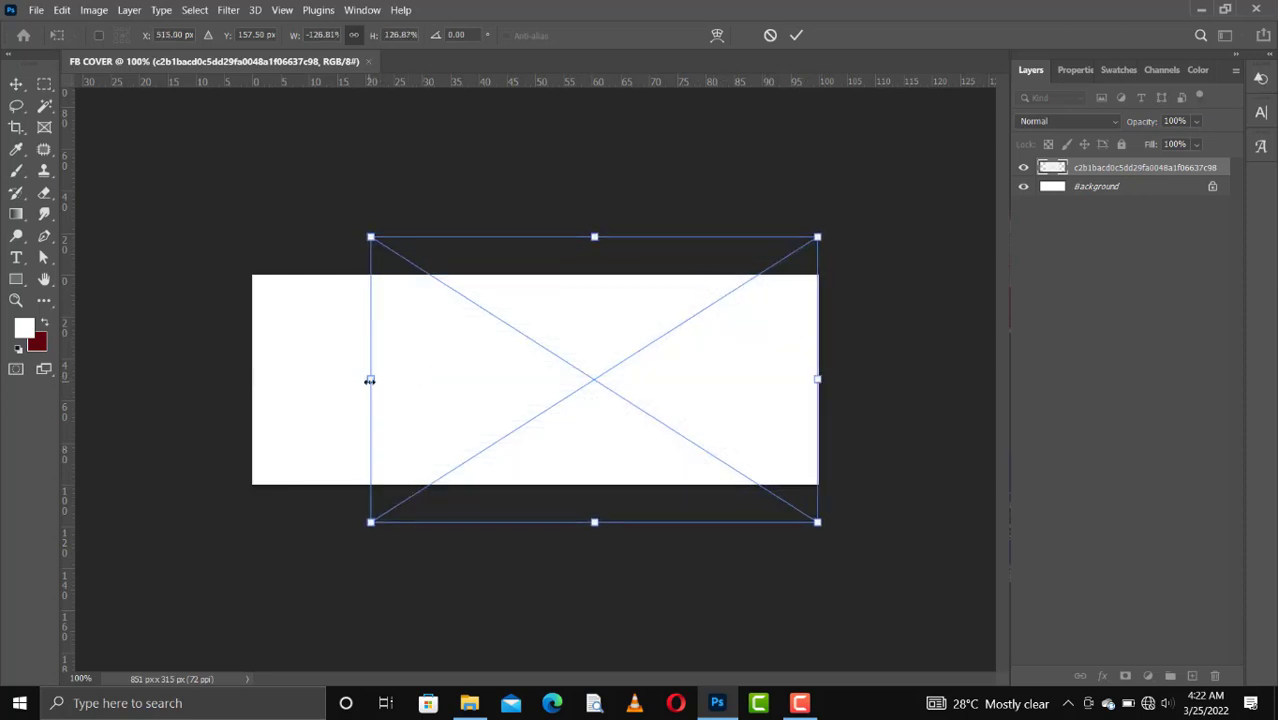
{"action": "left_click_drag", "start_coordinate": [371, 380], "coordinate": [249, 397]}
{"action": "key", "text": "Return"}
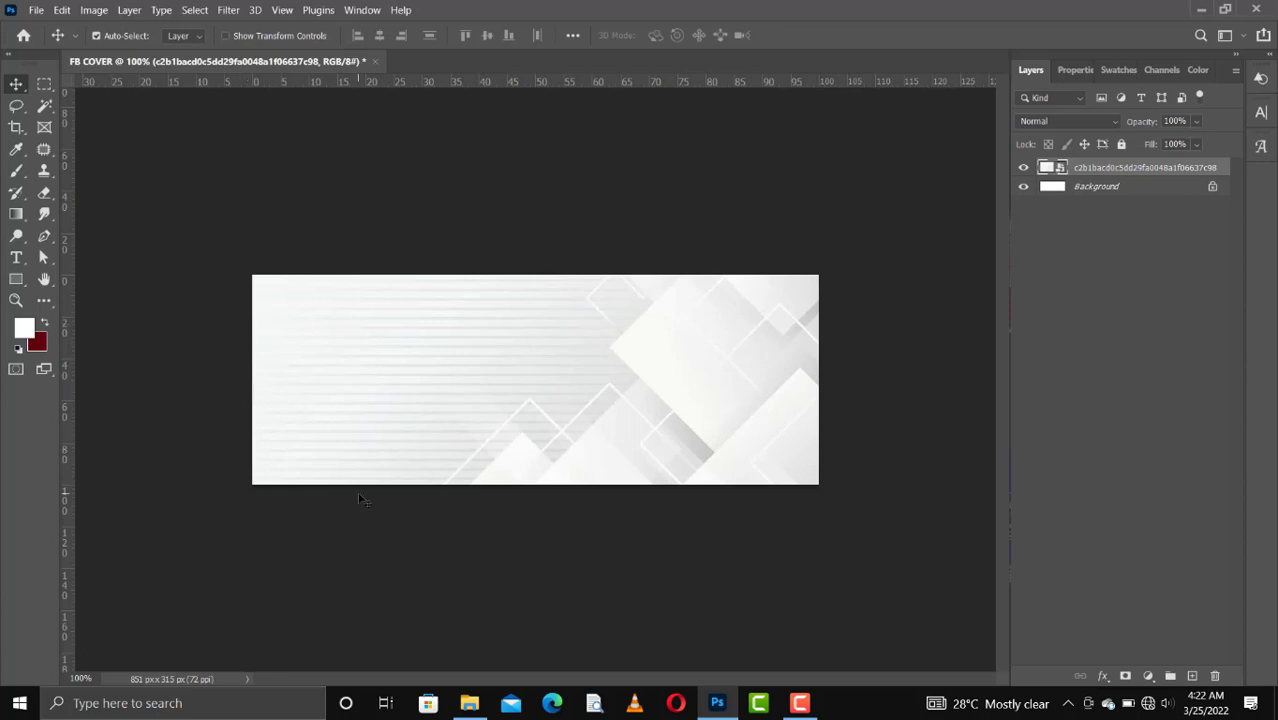
- With the Pen tool, draw a closed shape about 474 by 323 px covering the canvas's left part, with its right side pointing towards the centre
{"action": "left_click", "coordinate": [14, 281]}
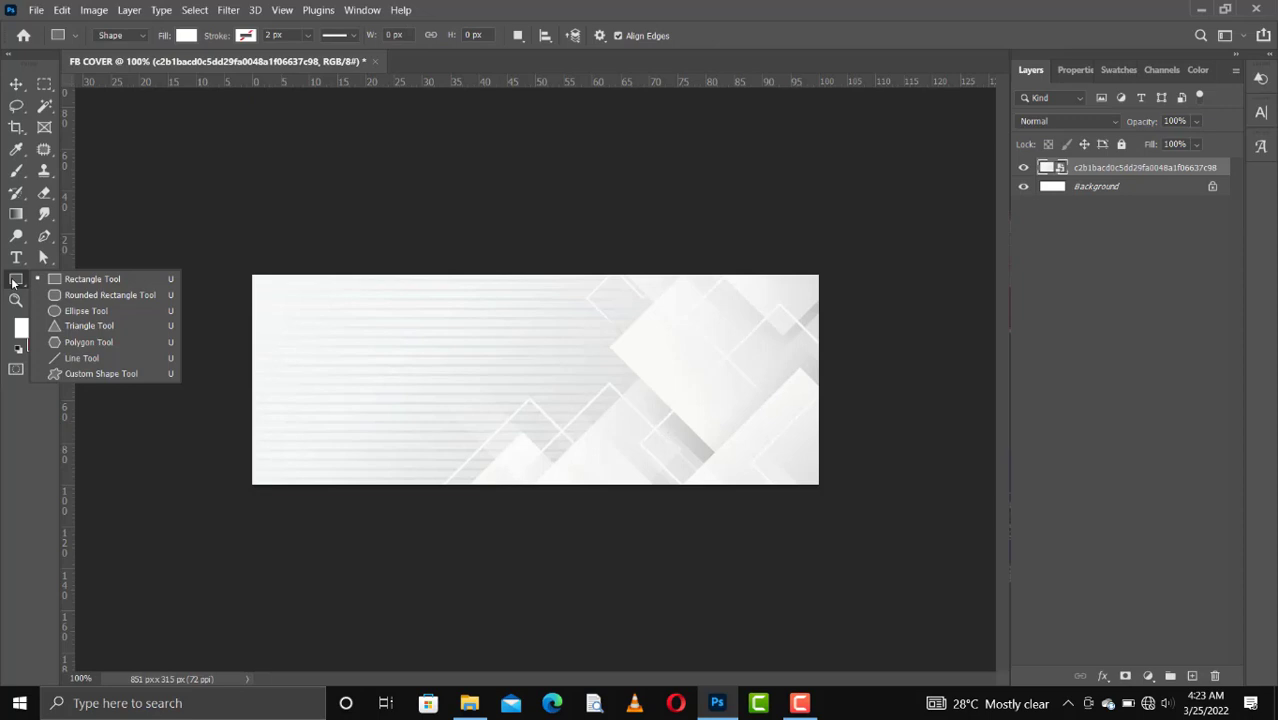
{"action": "left_click", "coordinate": [47, 236]}
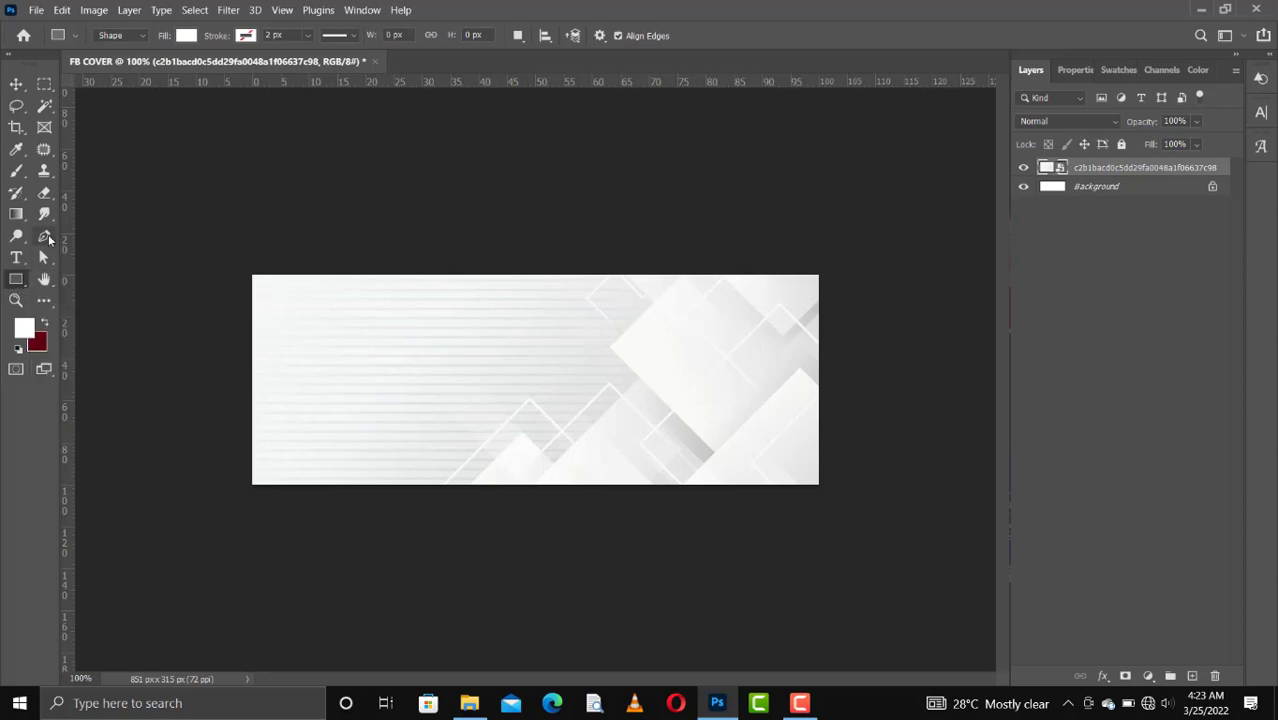
{"action": "left_click", "coordinate": [46, 237]}
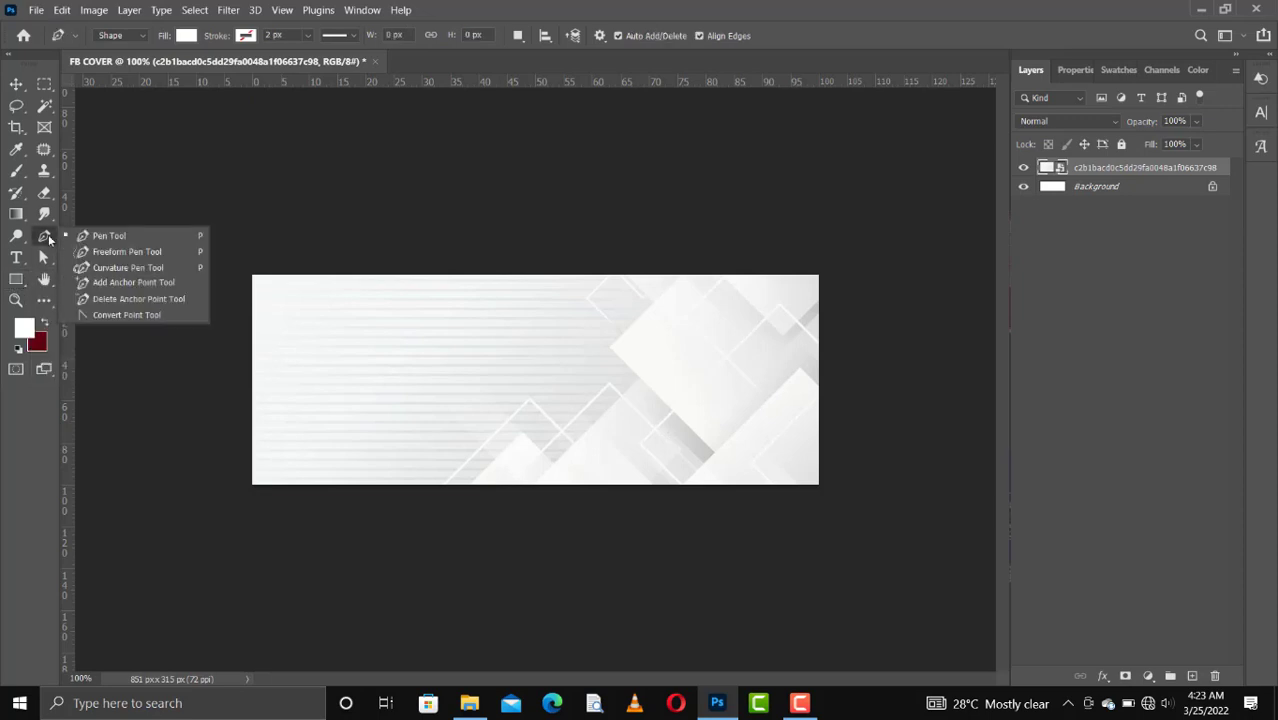
{"action": "left_click", "coordinate": [130, 234]}
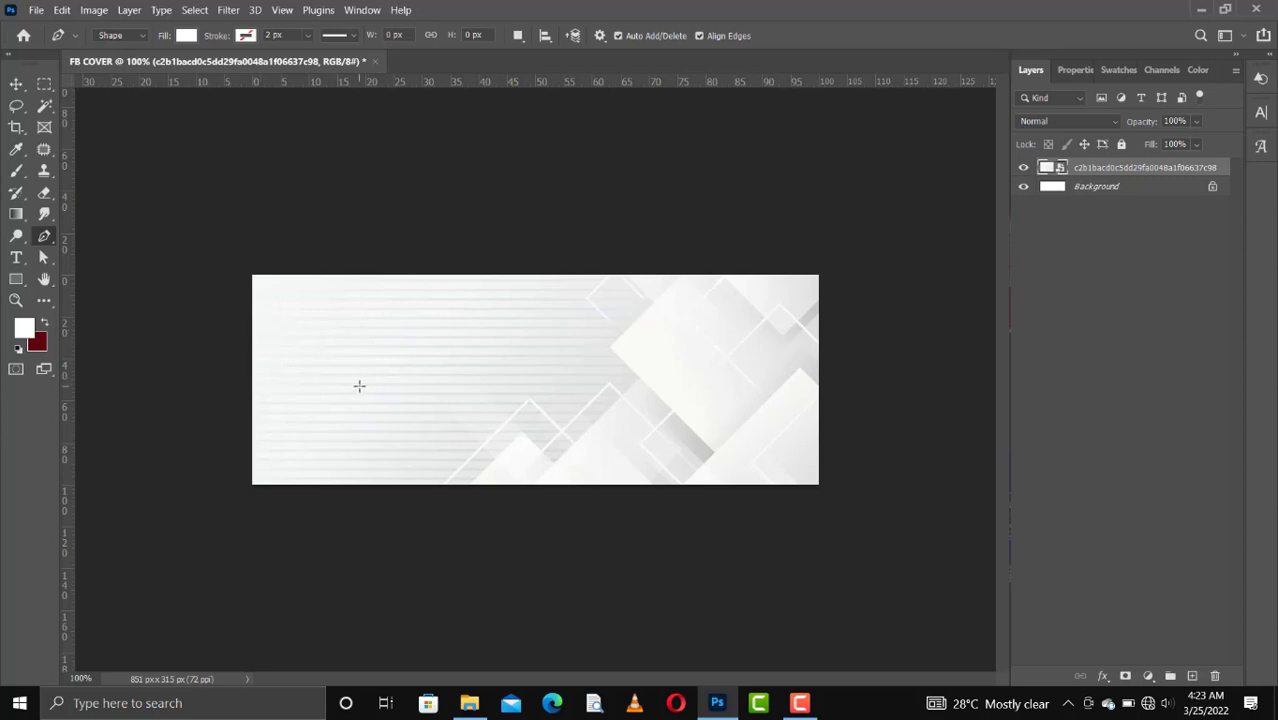
{"action": "left_click", "coordinate": [253, 275]}
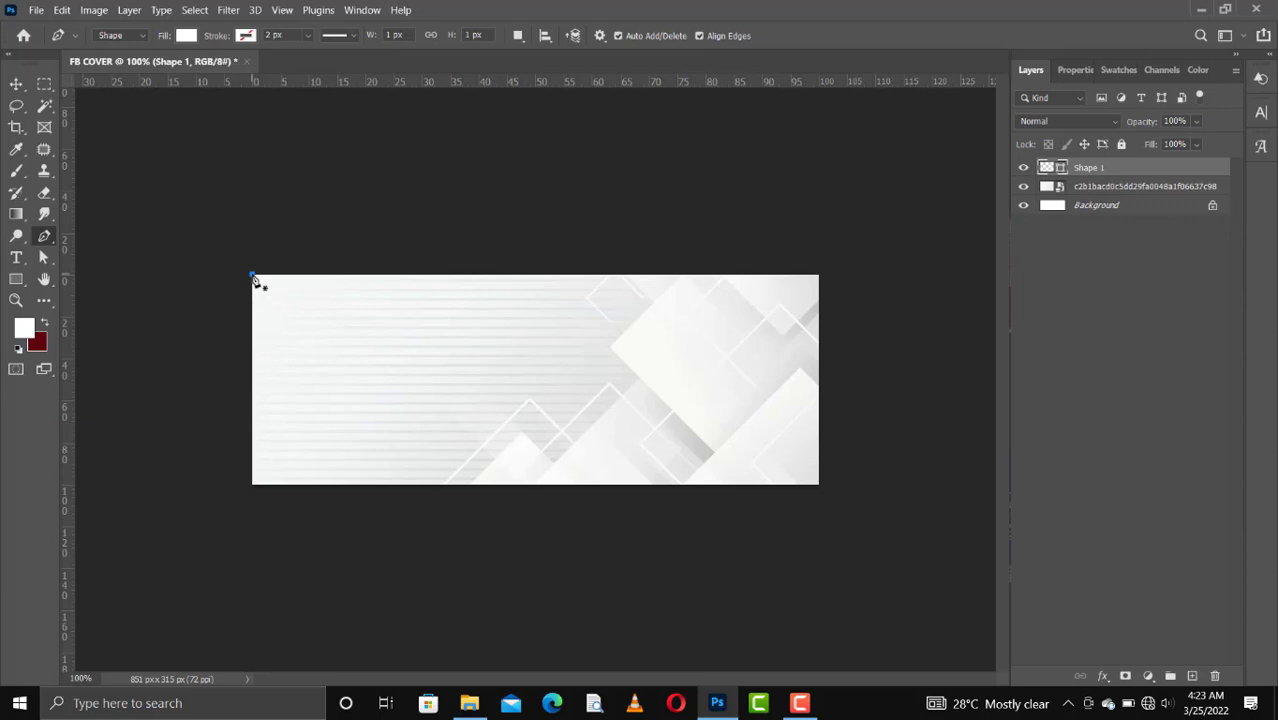
{"action": "left_click", "coordinate": [507, 276]}
{"action": "left_click", "coordinate": [565, 380]}
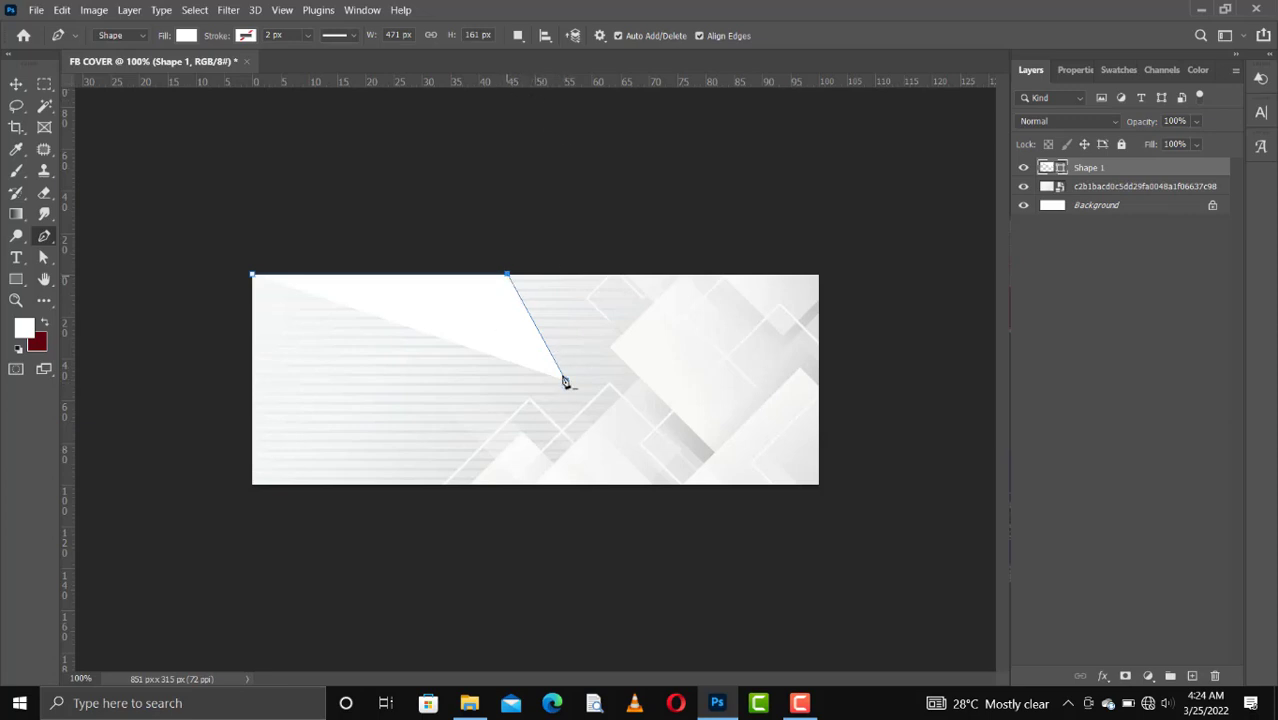
{"action": "left_click", "coordinate": [507, 486]}
{"action": "left_click", "coordinate": [251, 488]}
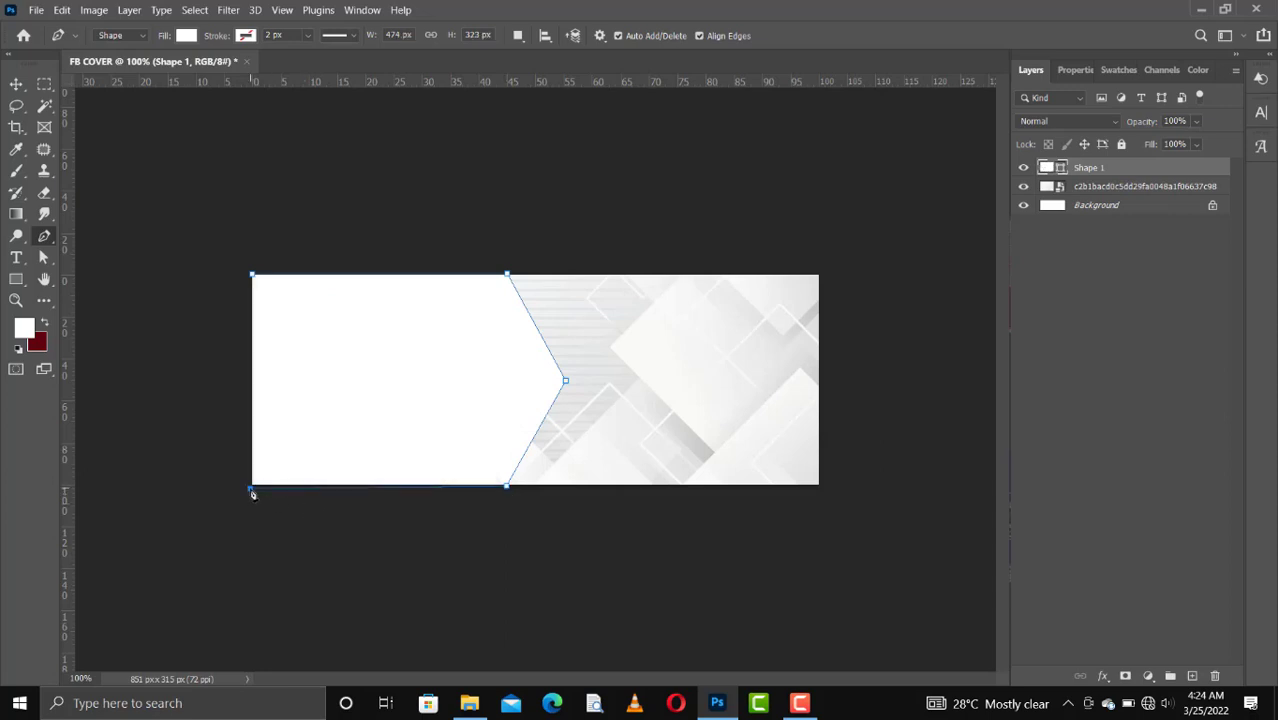
{"action": "left_click", "coordinate": [253, 278]}
- Set the arrow-like shape's fill to teal colour 017785
{"action": "left_click", "coordinate": [187, 36]}
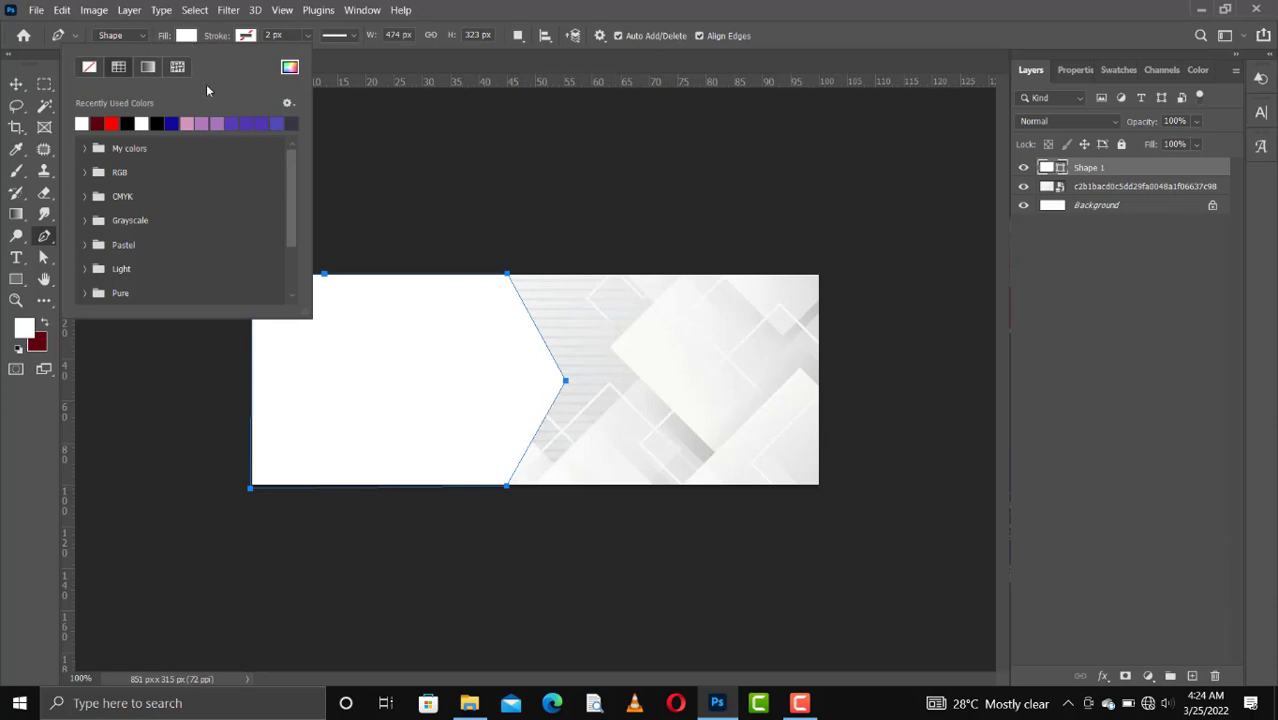
{"action": "left_click", "coordinate": [289, 67]}
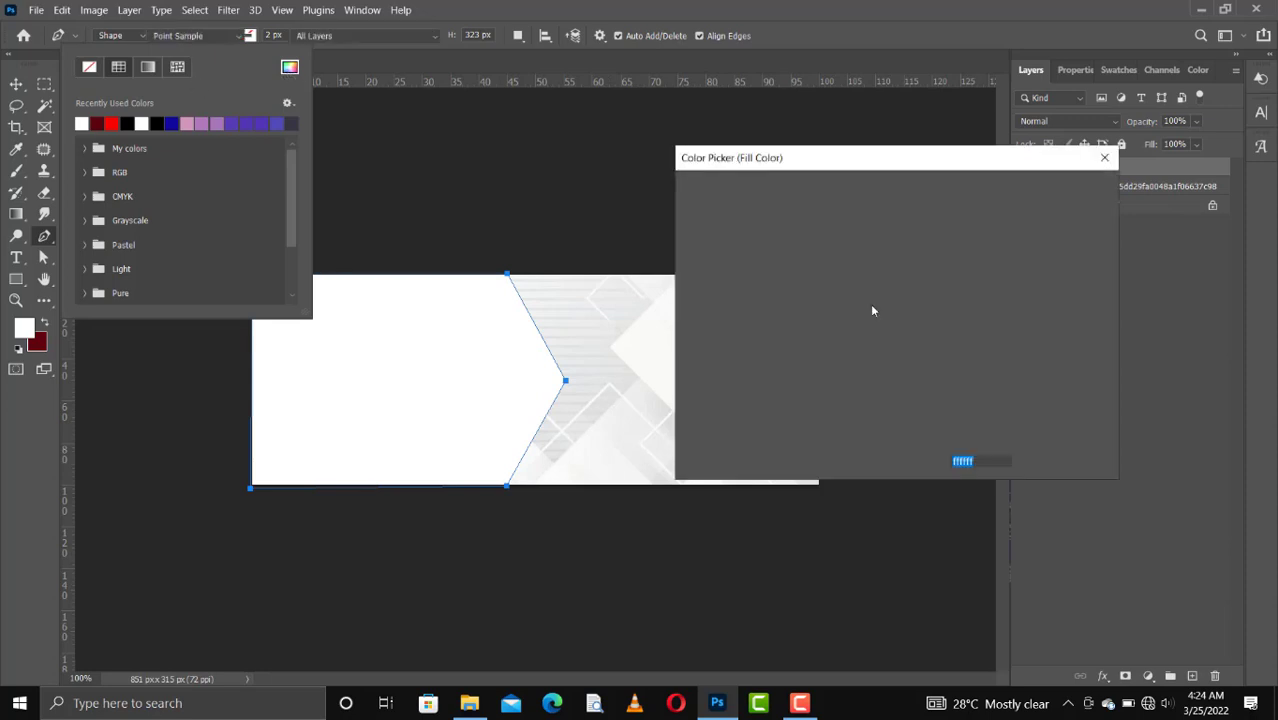
{"action": "left_click", "coordinate": [916, 308]}
{"action": "left_click_drag", "start_coordinate": [917, 310], "coordinate": [903, 320]}
{"action": "left_click", "coordinate": [890, 312]}
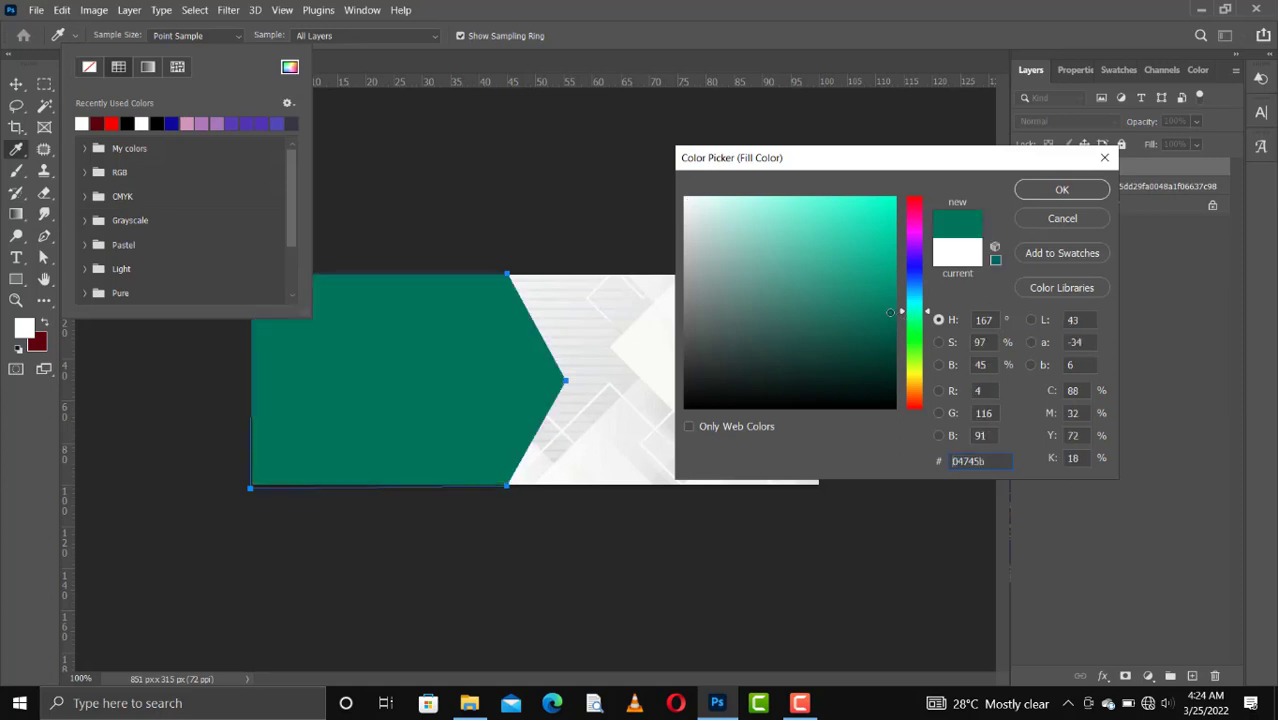
{"action": "left_click_drag", "start_coordinate": [927, 310], "coordinate": [927, 307]}
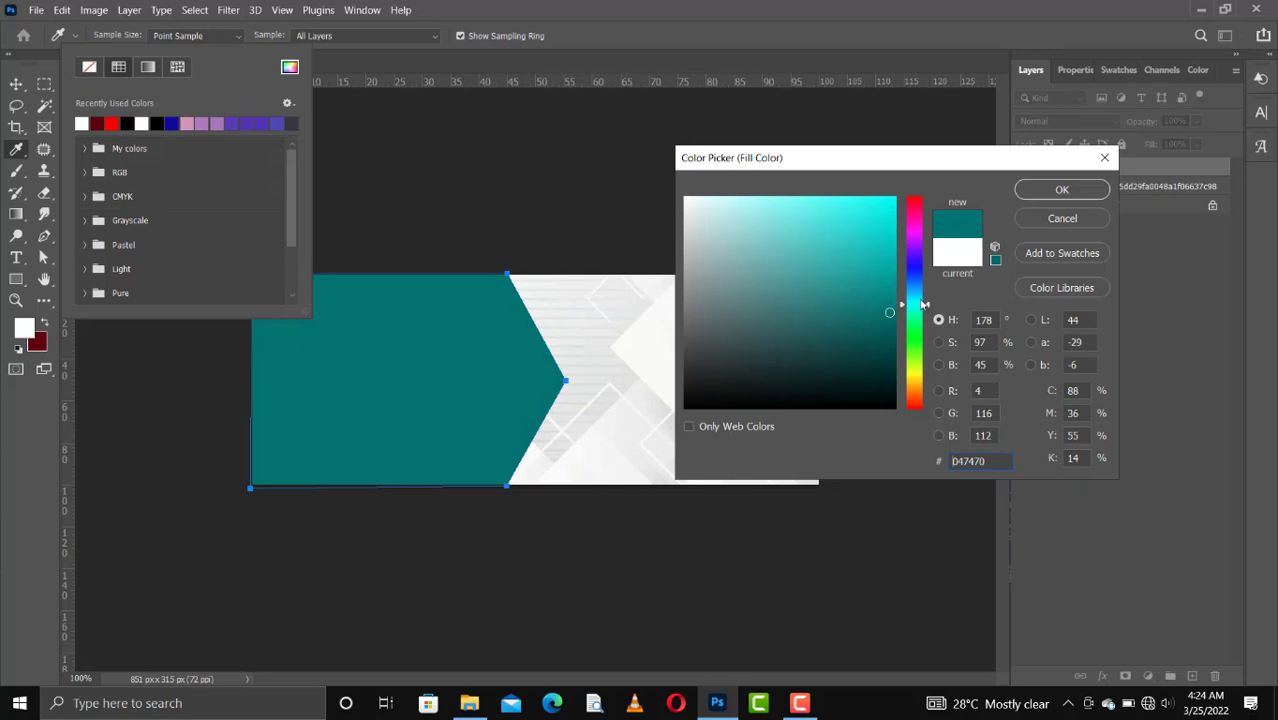
{"action": "left_click", "coordinate": [895, 286]}
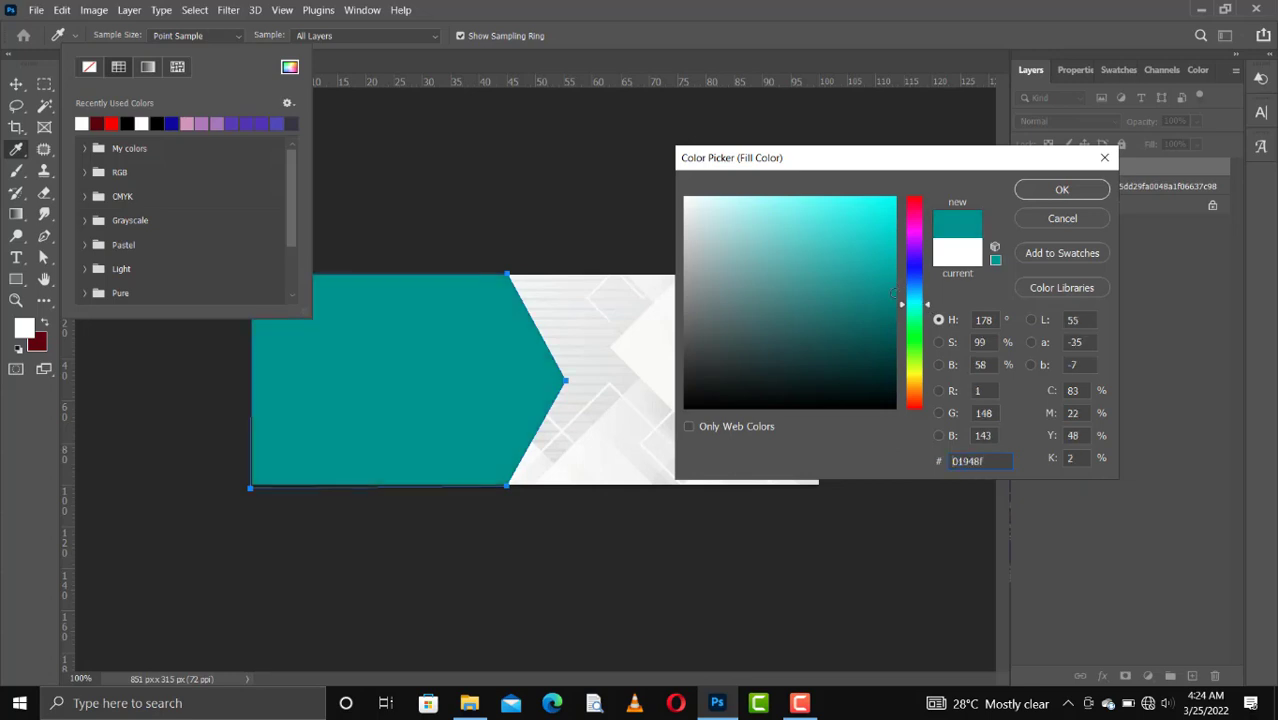
{"action": "left_click", "coordinate": [894, 298]}
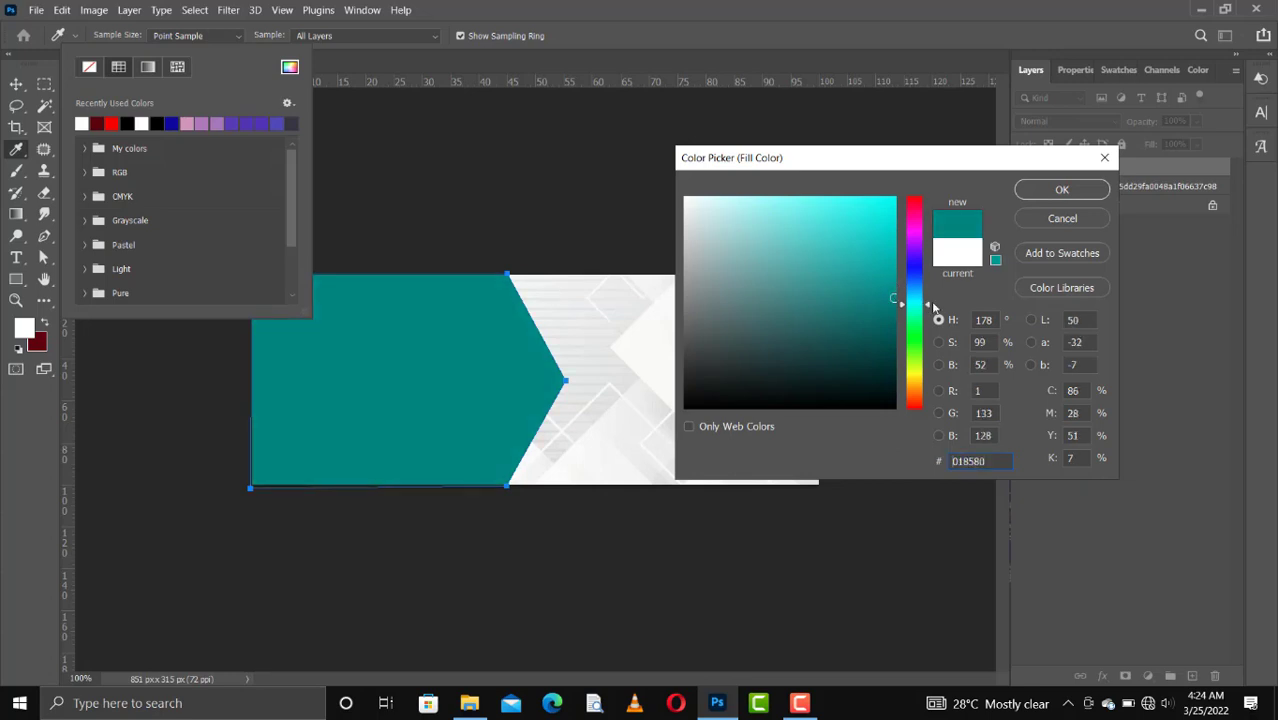
{"action": "left_click_drag", "start_coordinate": [928, 311], "coordinate": [928, 299]}
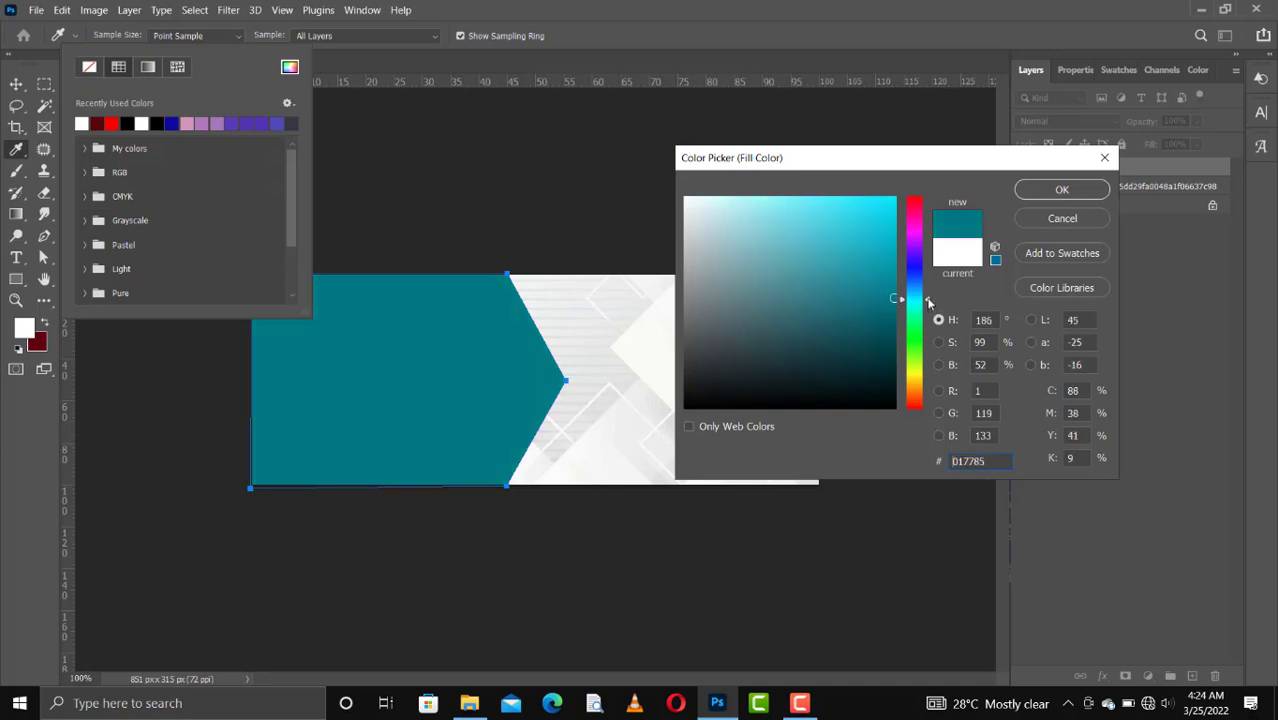
{"action": "left_click", "coordinate": [1041, 196]}
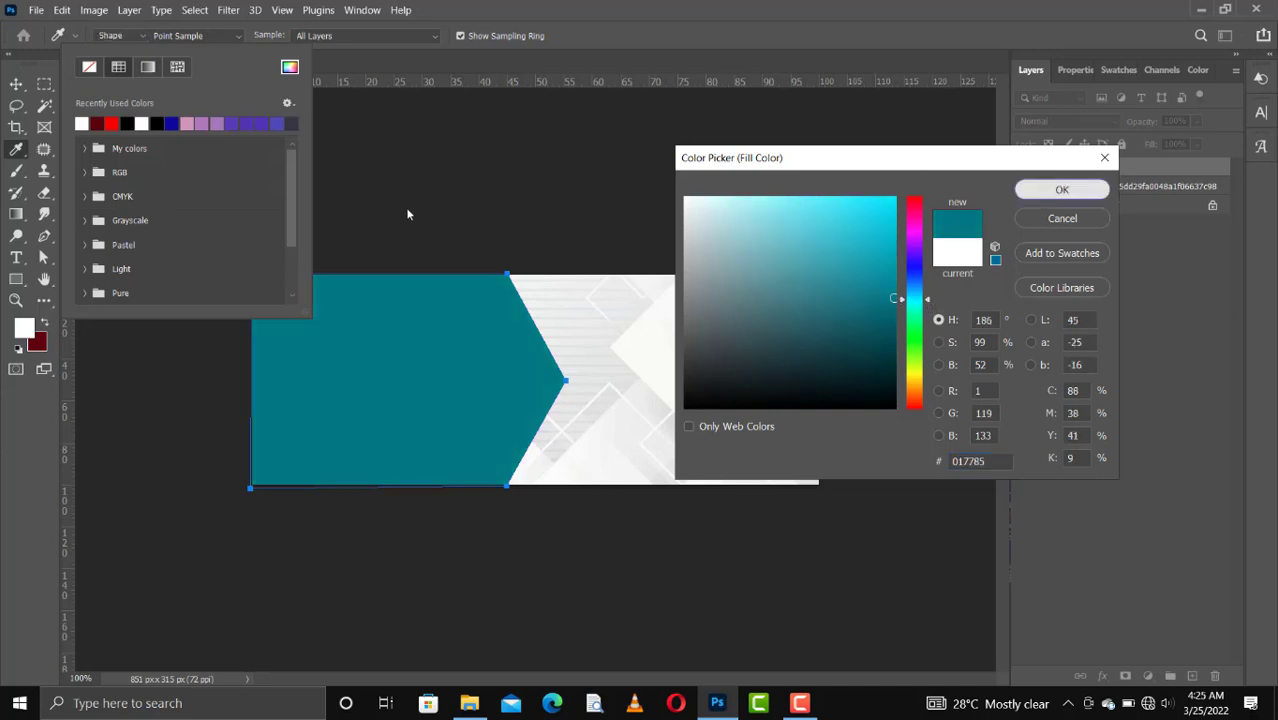
{"action": "left_click", "coordinate": [16, 84]}
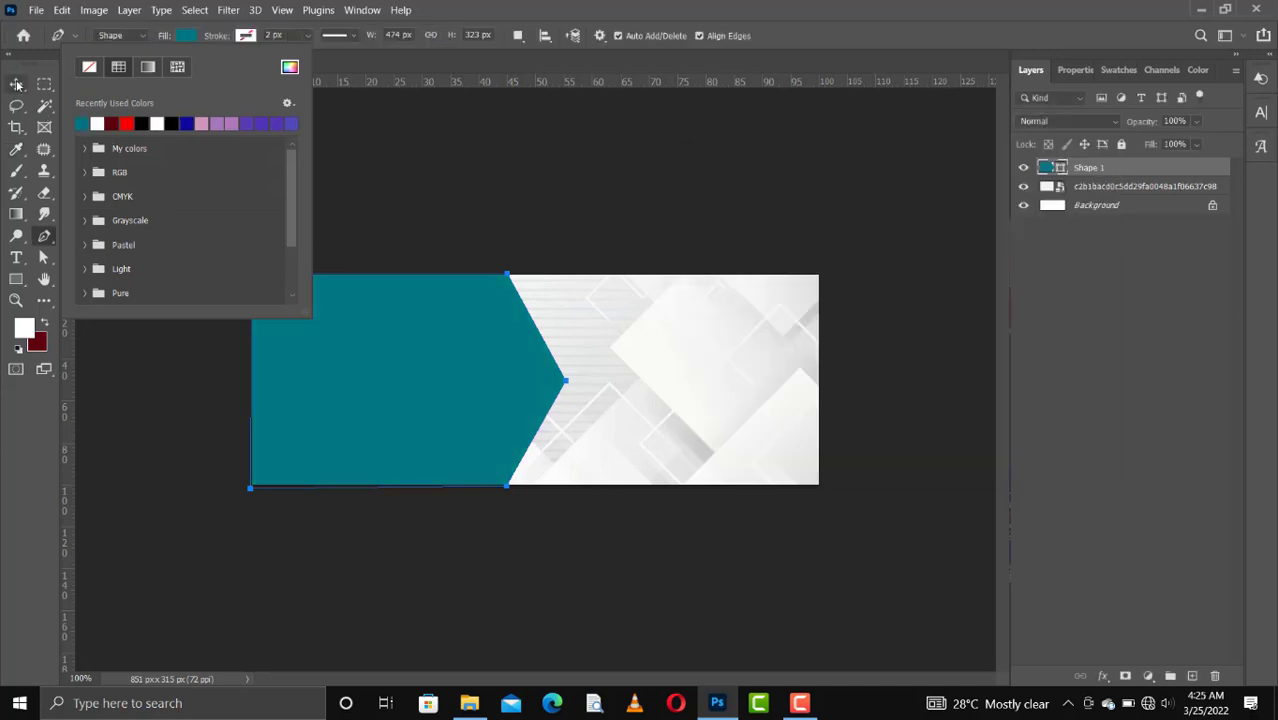
{"action": "left_click", "coordinate": [593, 343]}
{"action": "left_click", "coordinate": [476, 392]}
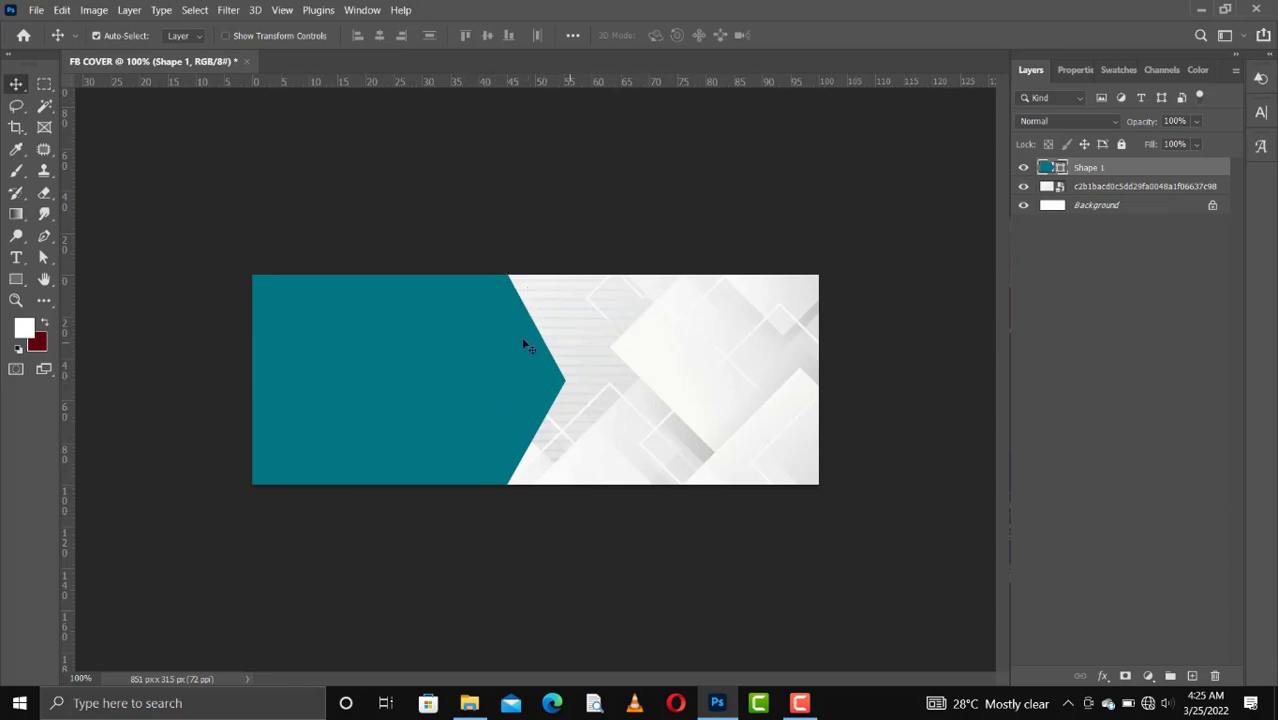
- Give the teal arrow-like shape a white stroke 13 px wide
{"action": "key", "text": "u"}
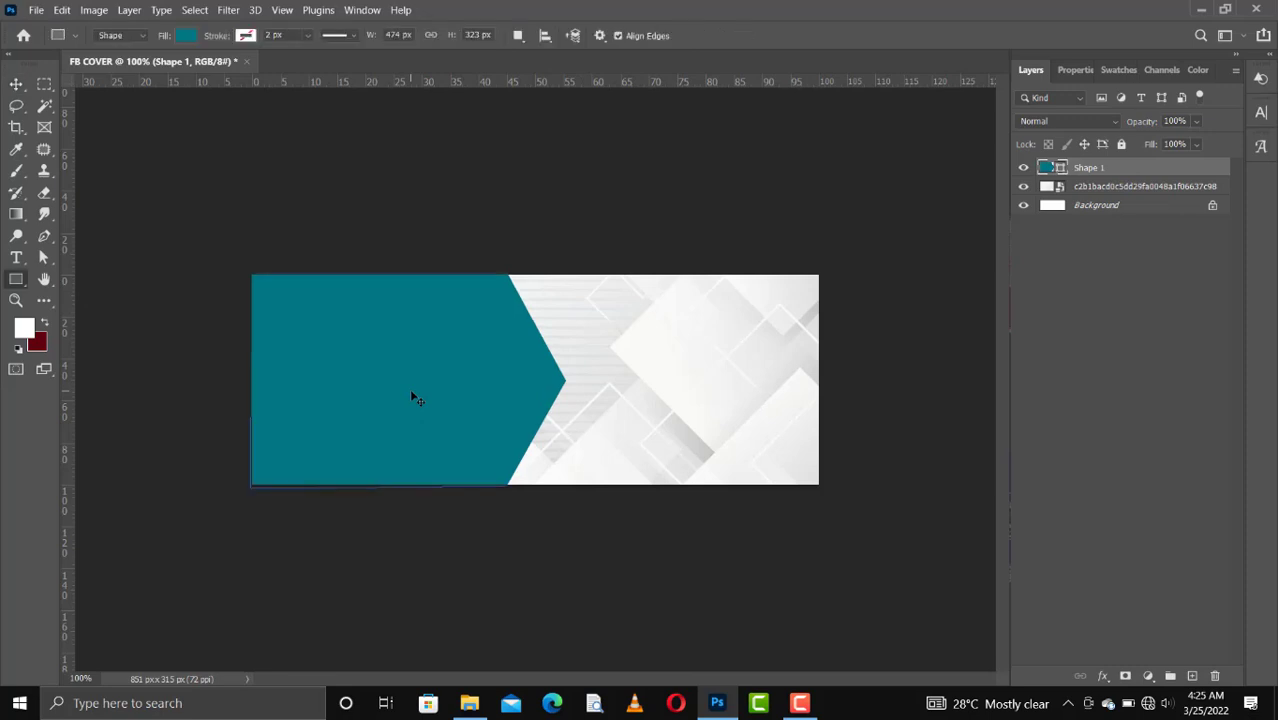
{"action": "left_click", "coordinate": [244, 38]}
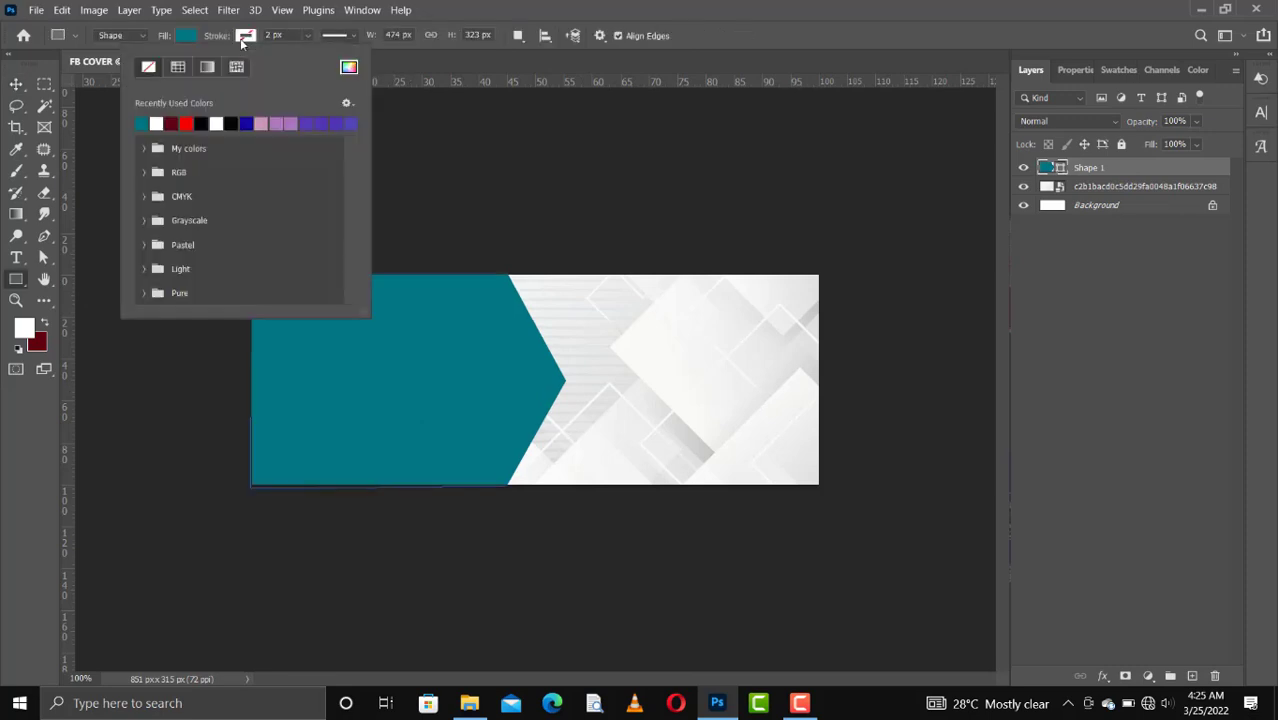
{"action": "left_click", "coordinate": [158, 122]}
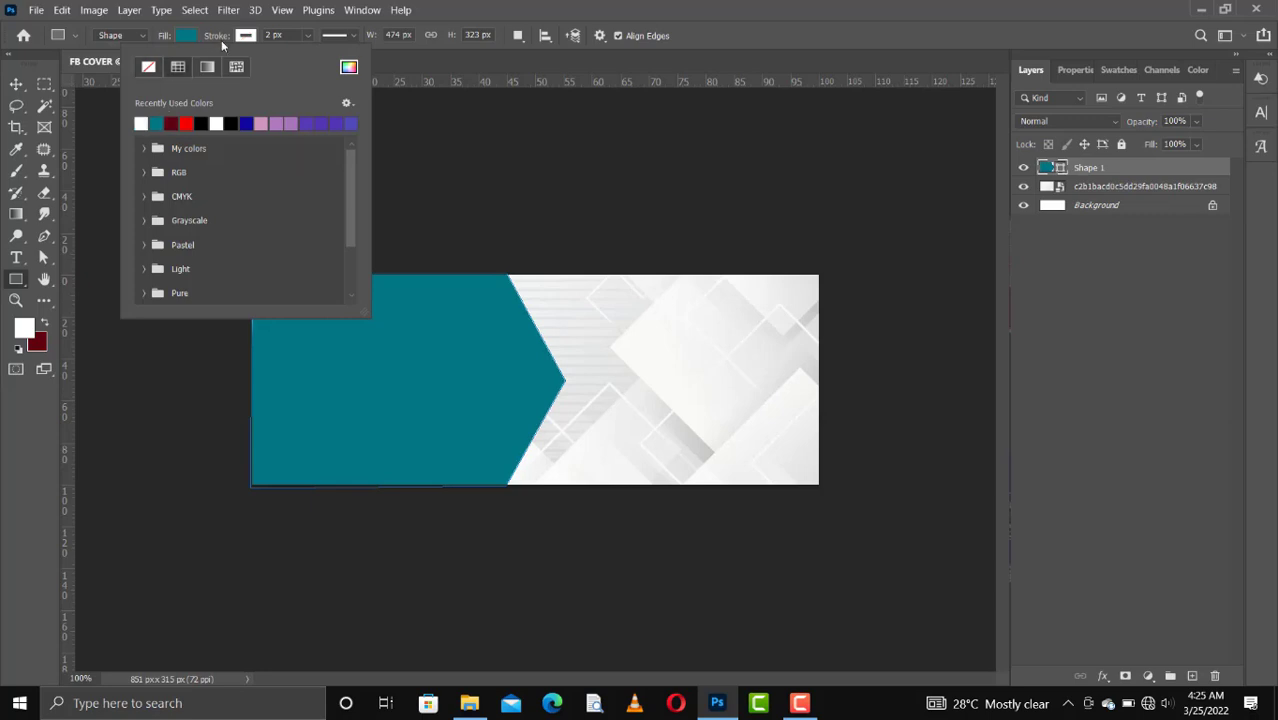
{"action": "left_click_drag", "start_coordinate": [222, 41], "coordinate": [239, 41]}
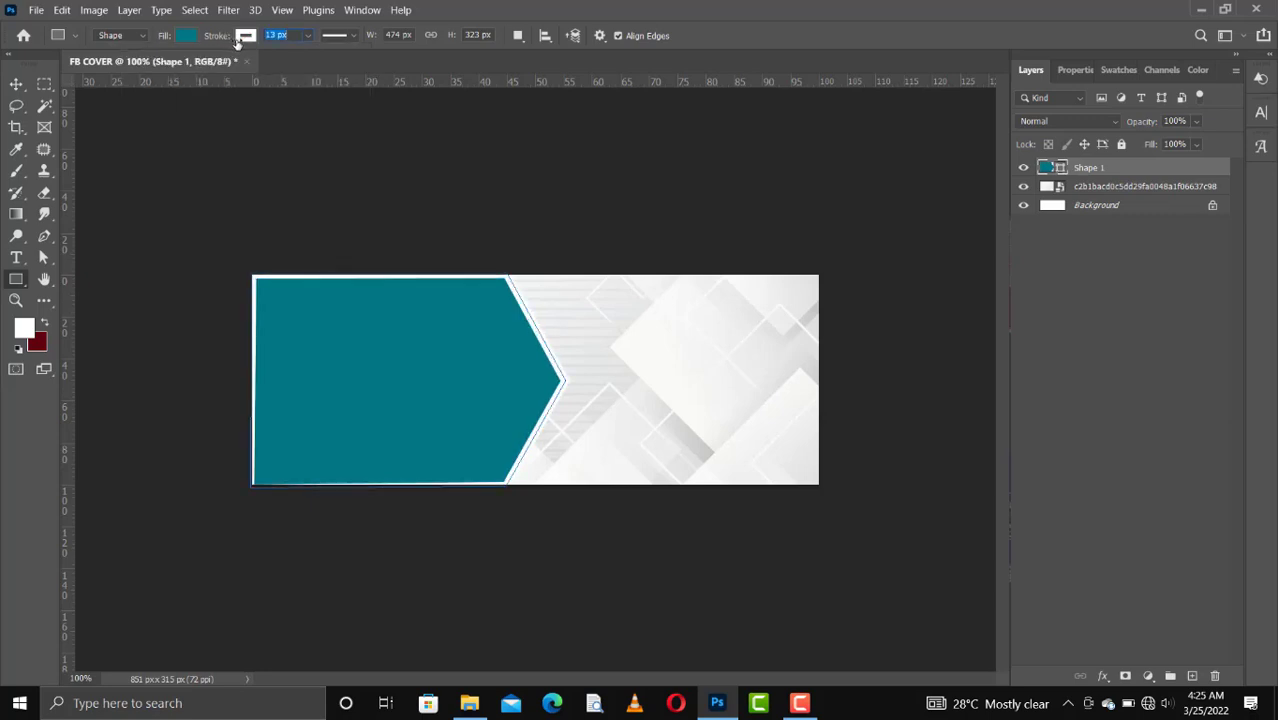
- Scale the arrow-like shape to about 102.28% so its stroke runs off the canvas on every side except the pointed one
{"action": "left_click", "coordinate": [22, 84]}
{"action": "key", "text": "ctrl"}
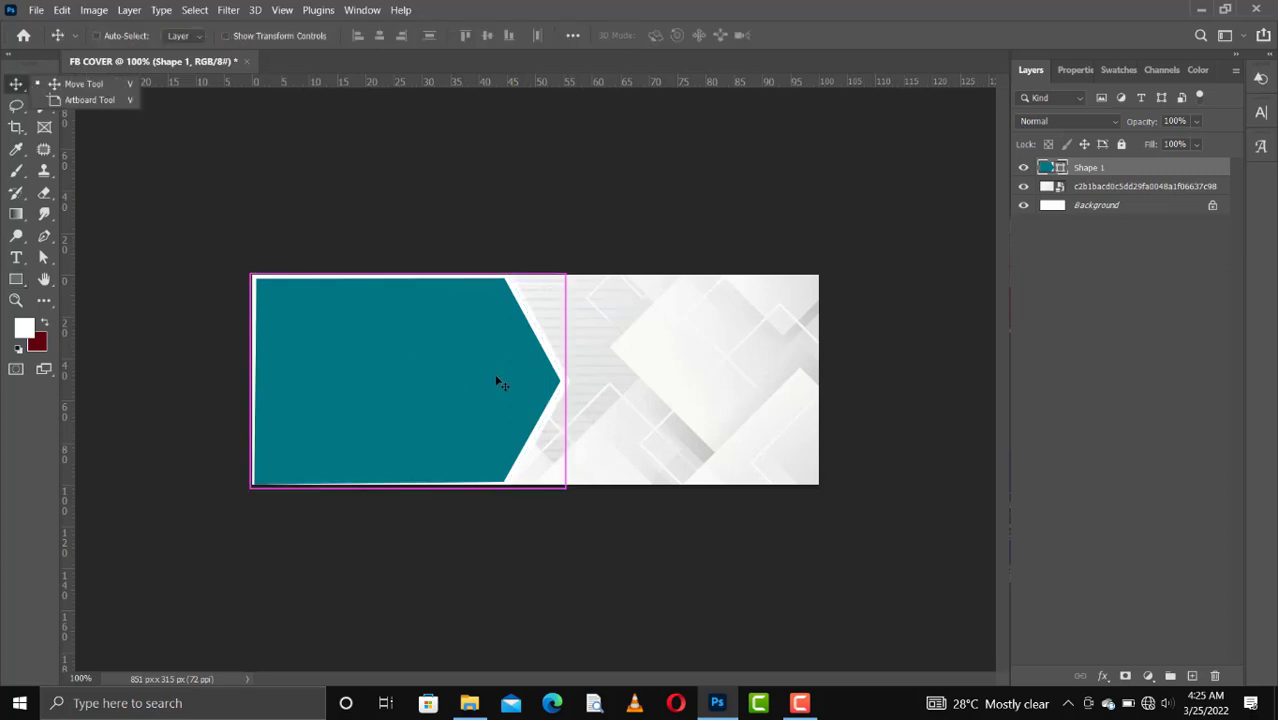
{"action": "left_click", "coordinate": [497, 381]}
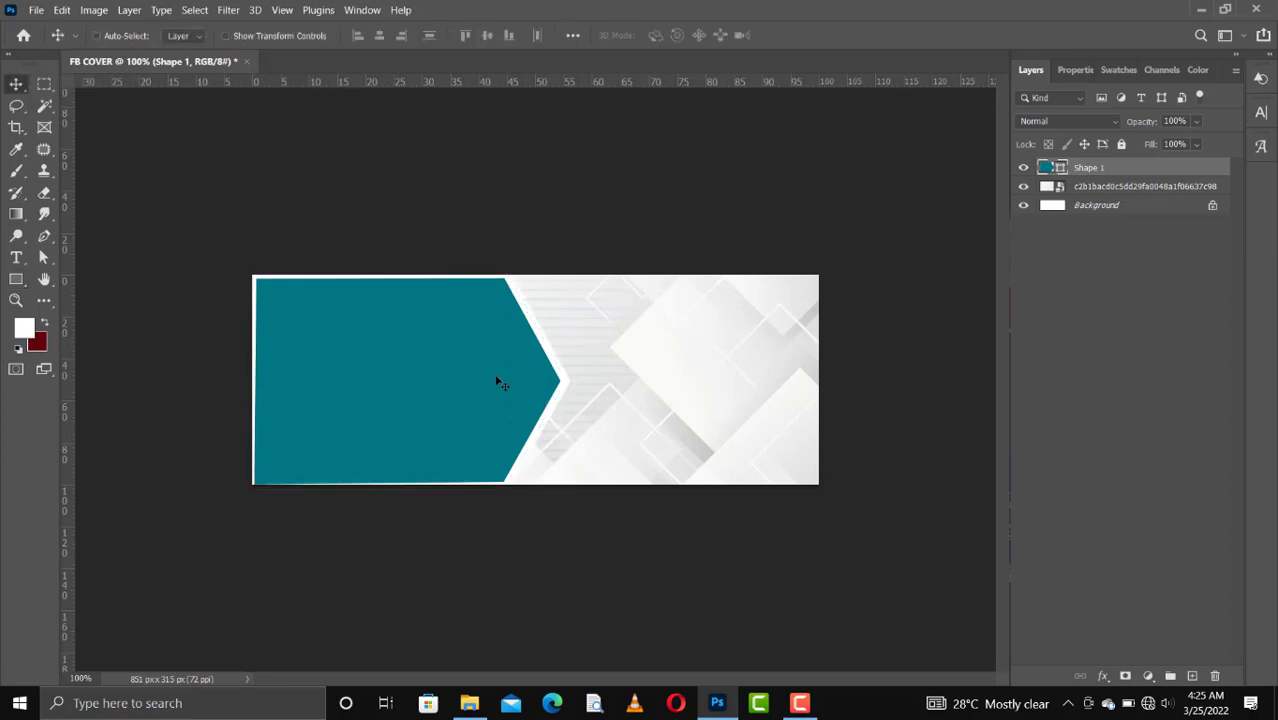
{"action": "key", "text": "ctrl+t"}
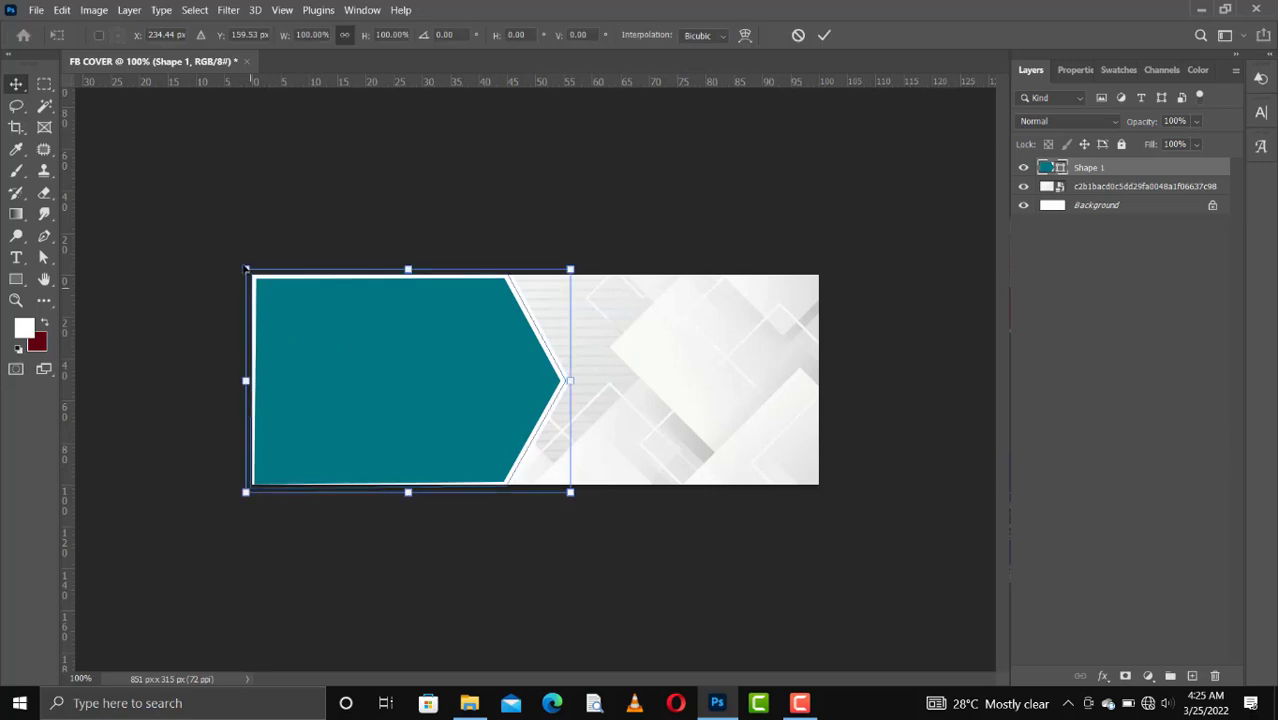
{"action": "left_click_drag", "start_coordinate": [246, 269], "coordinate": [403, 490]}
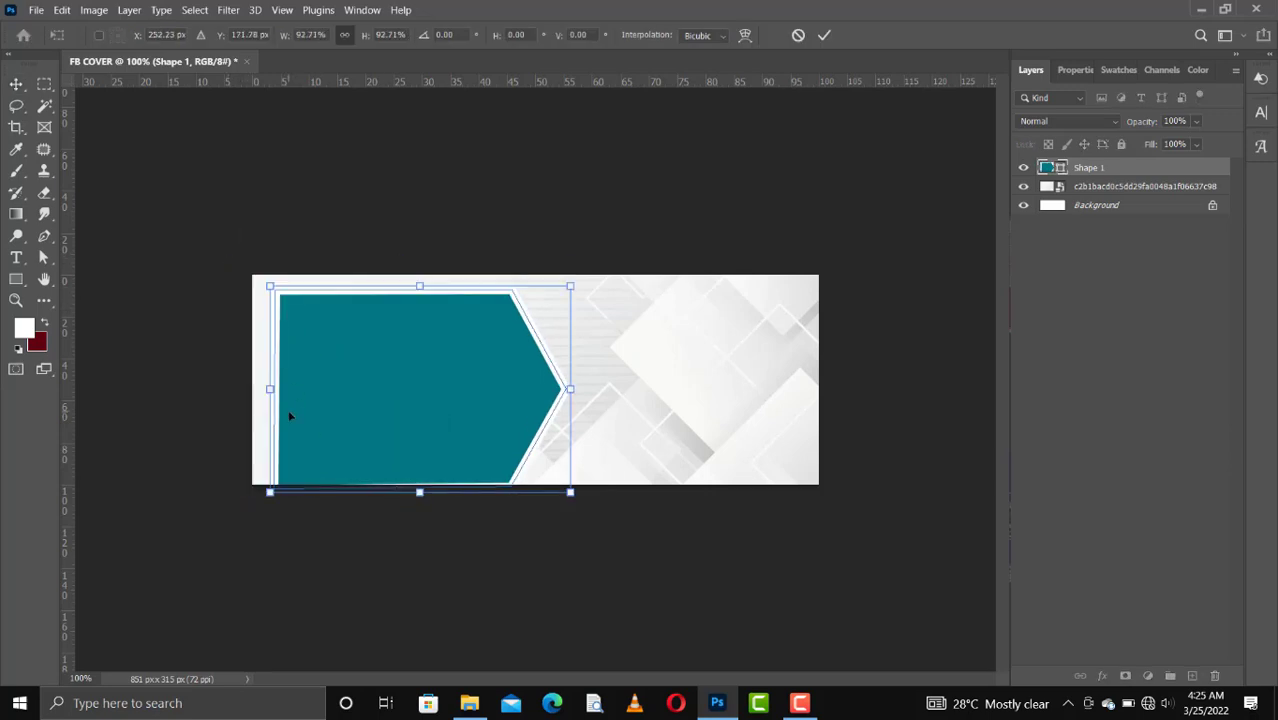
{"action": "key", "text": "ctrl+z"}
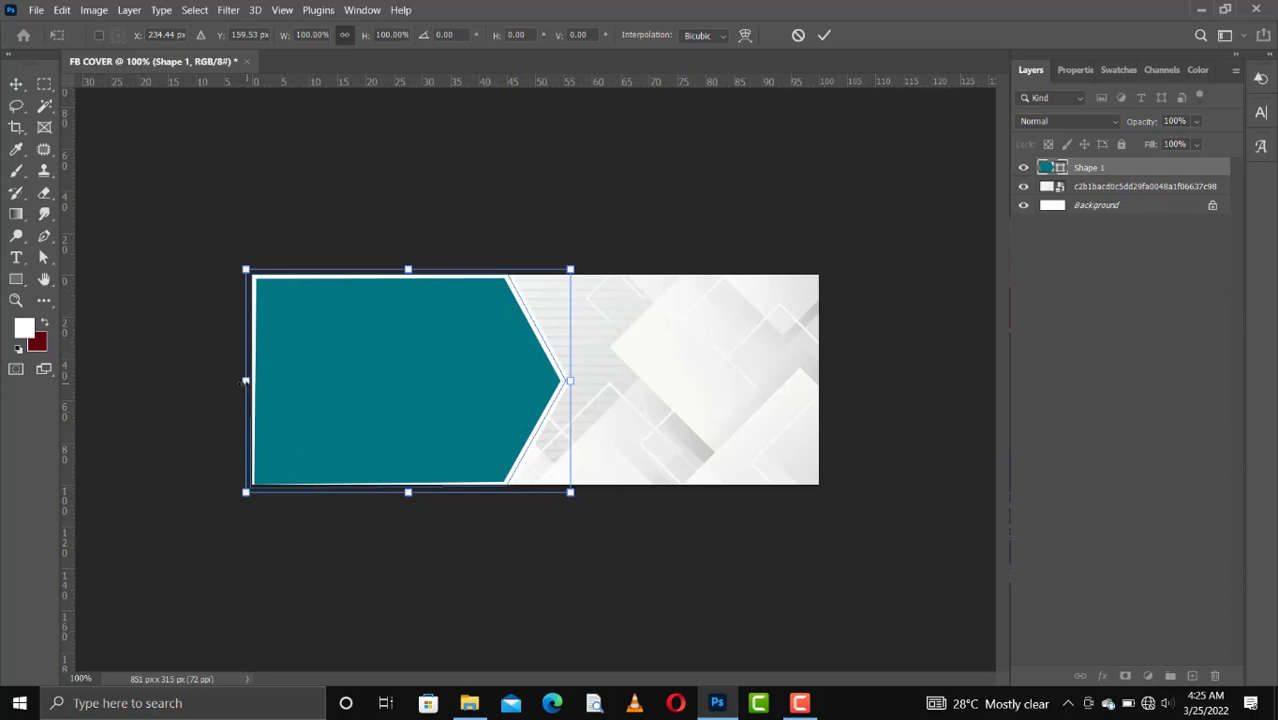
{"action": "left_click_drag", "start_coordinate": [245, 381], "coordinate": [235, 380]}
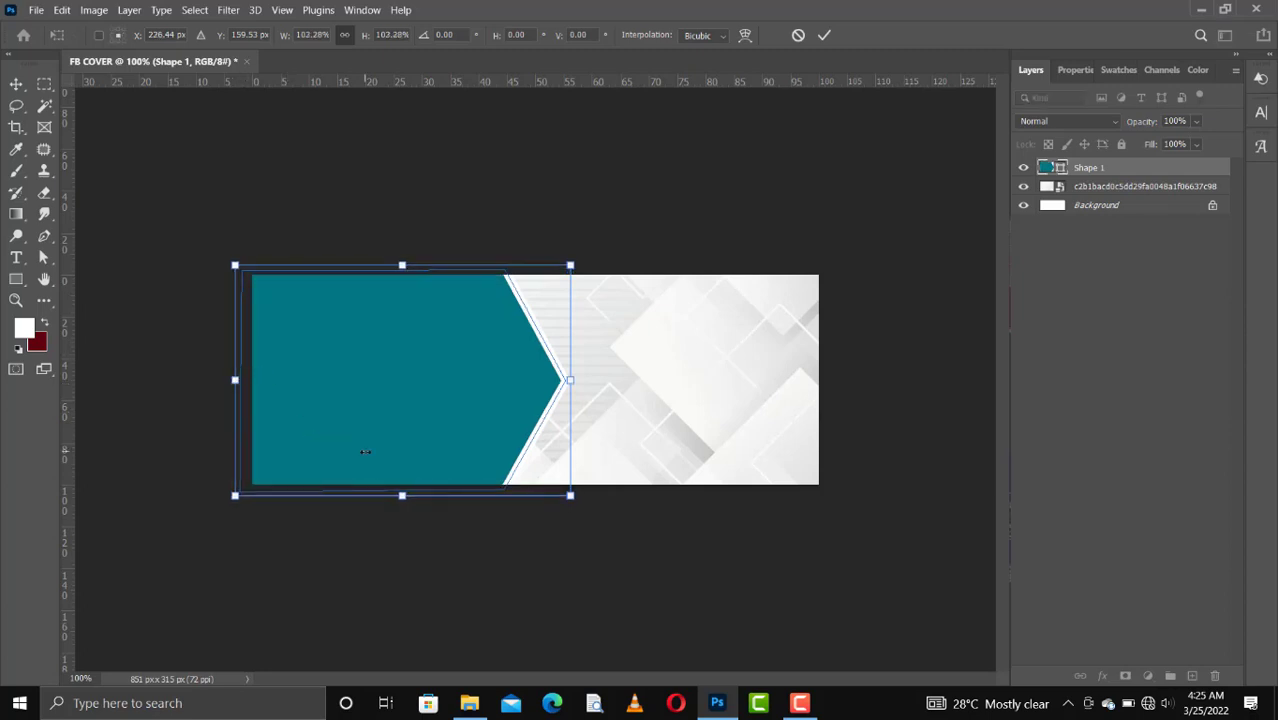
{"action": "key", "text": "Return"}
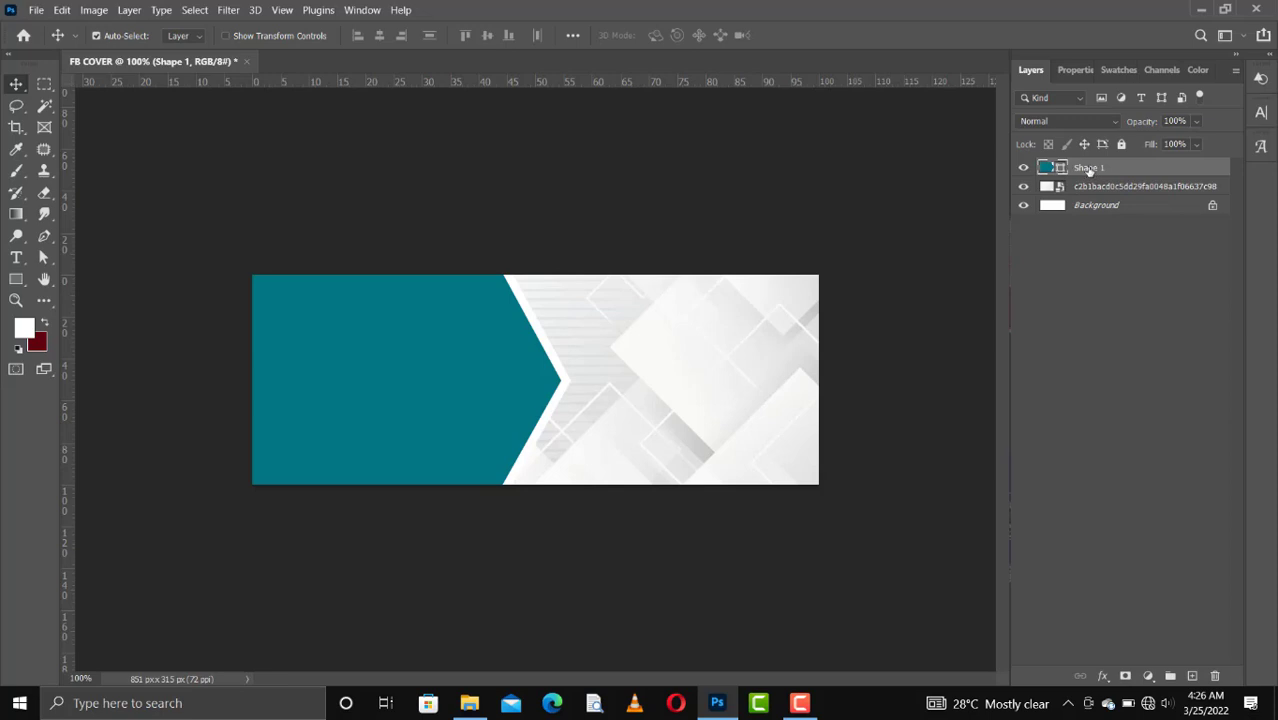
- Duplicate the arrow-like shape and shift the copy left, leaving a teal chevron band of the original exposed
{"action": "key", "text": "ctrl"}
{"action": "key", "text": "ctrl+j"}
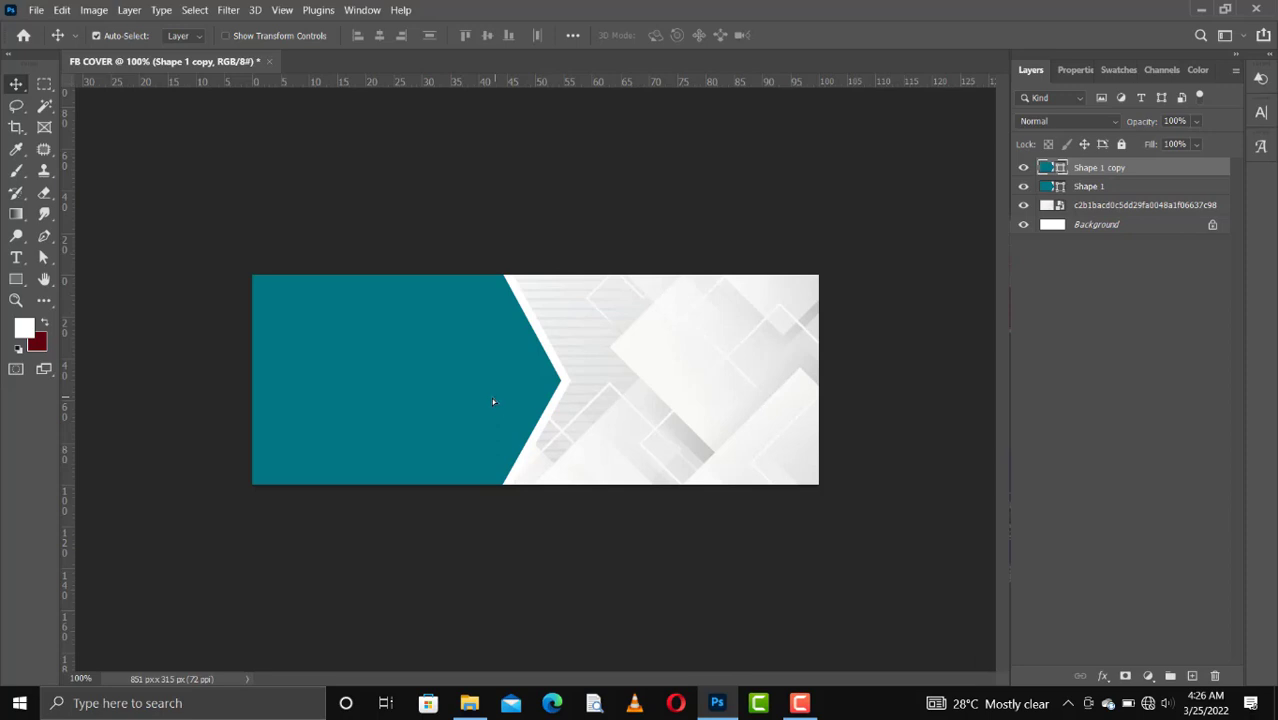
{"action": "left_click_drag", "start_coordinate": [493, 401], "coordinate": [453, 401]}
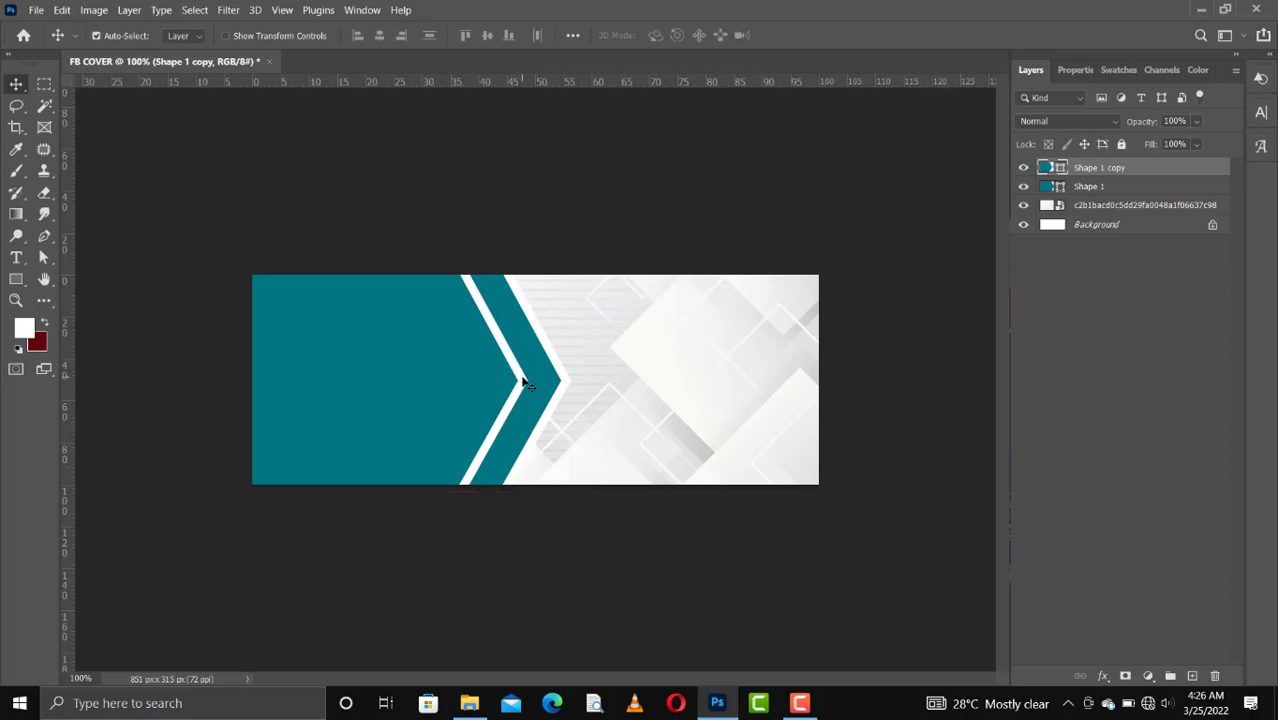
{"action": "left_click_drag", "start_coordinate": [466, 374], "coordinate": [513, 378]}
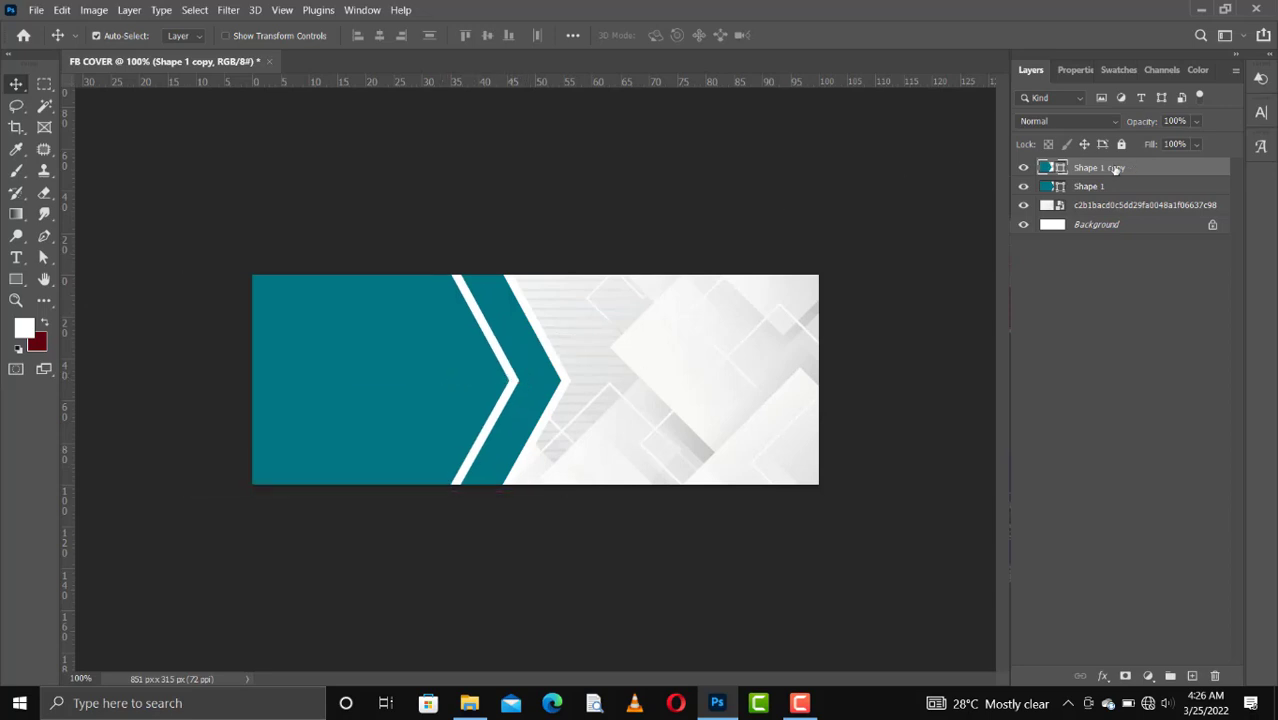
- Add a Drop Shadow to the arrow copy with 26% opacity, a -175° angle and 13 px distance
{"action": "right_click", "coordinate": [1116, 169]}
{"action": "left_click", "coordinate": [943, 11]}
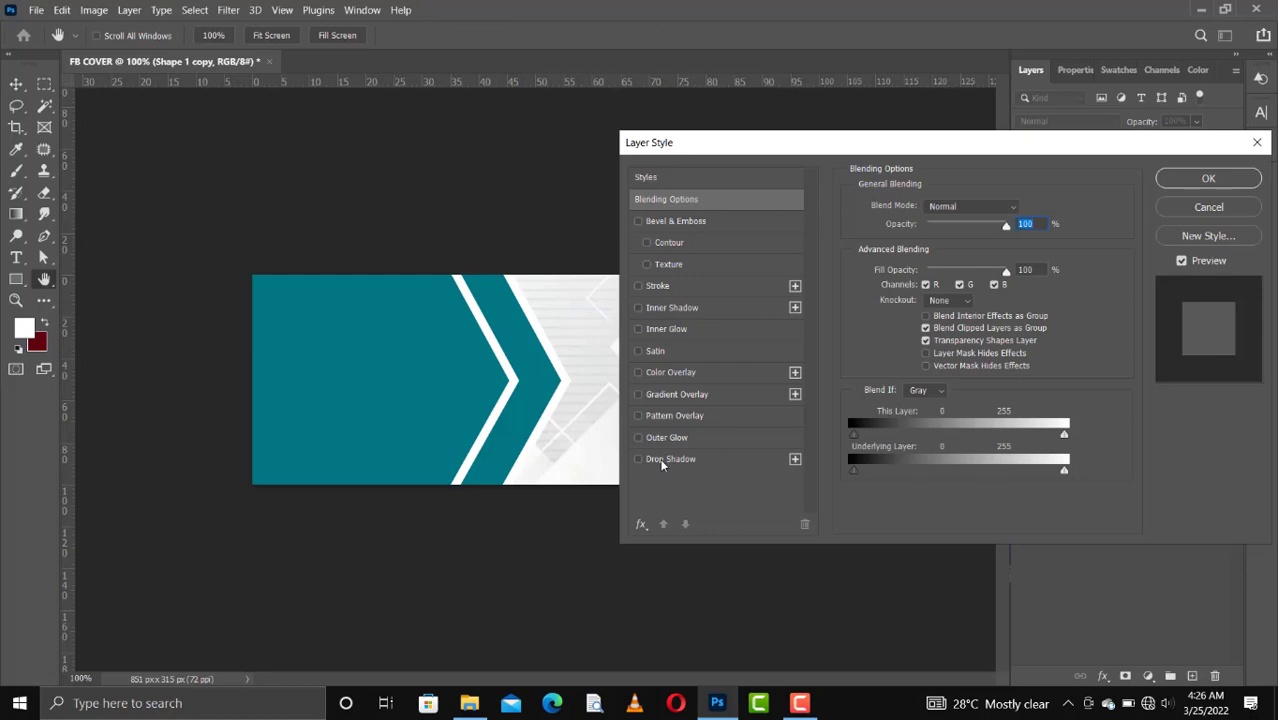
{"action": "left_click", "coordinate": [665, 461]}
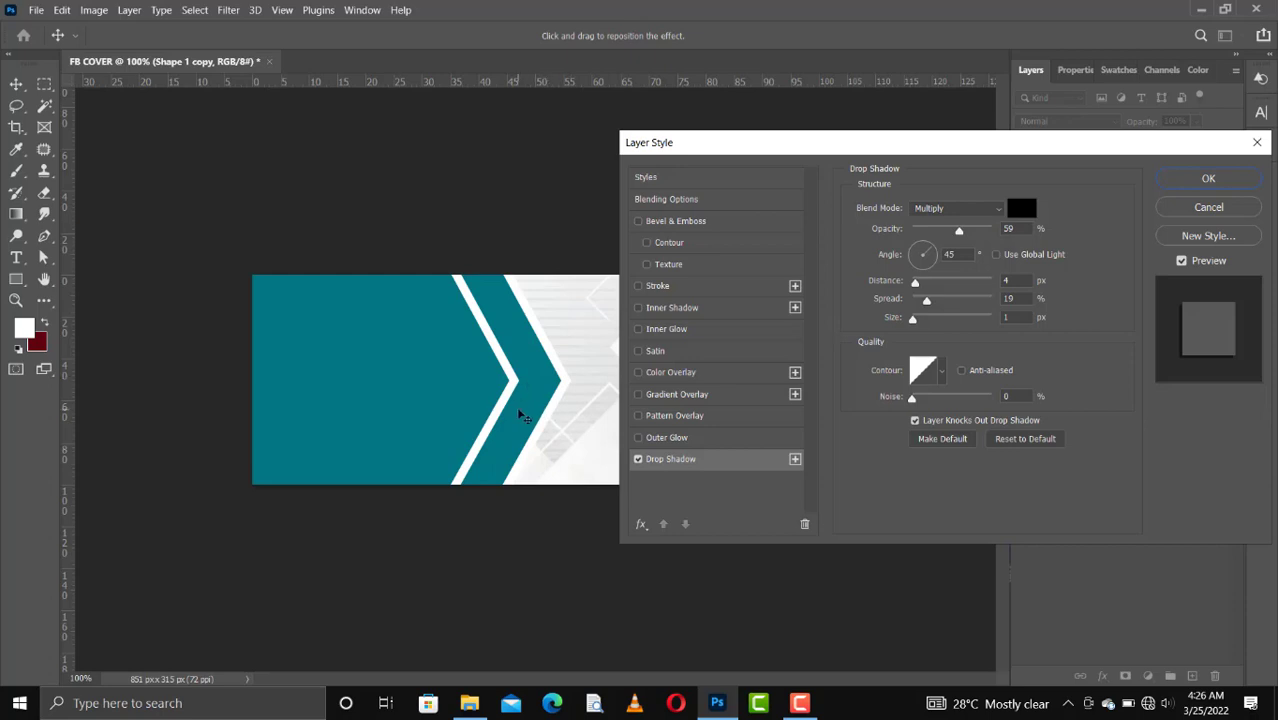
{"action": "mouse_move", "coordinate": [517, 411]}
{"action": "left_mouse_down"}
{"action": "mouse_move", "coordinate": [541, 418]}
{"action": "mouse_move", "coordinate": [530, 410]}
{"action": "left_mouse_up"}
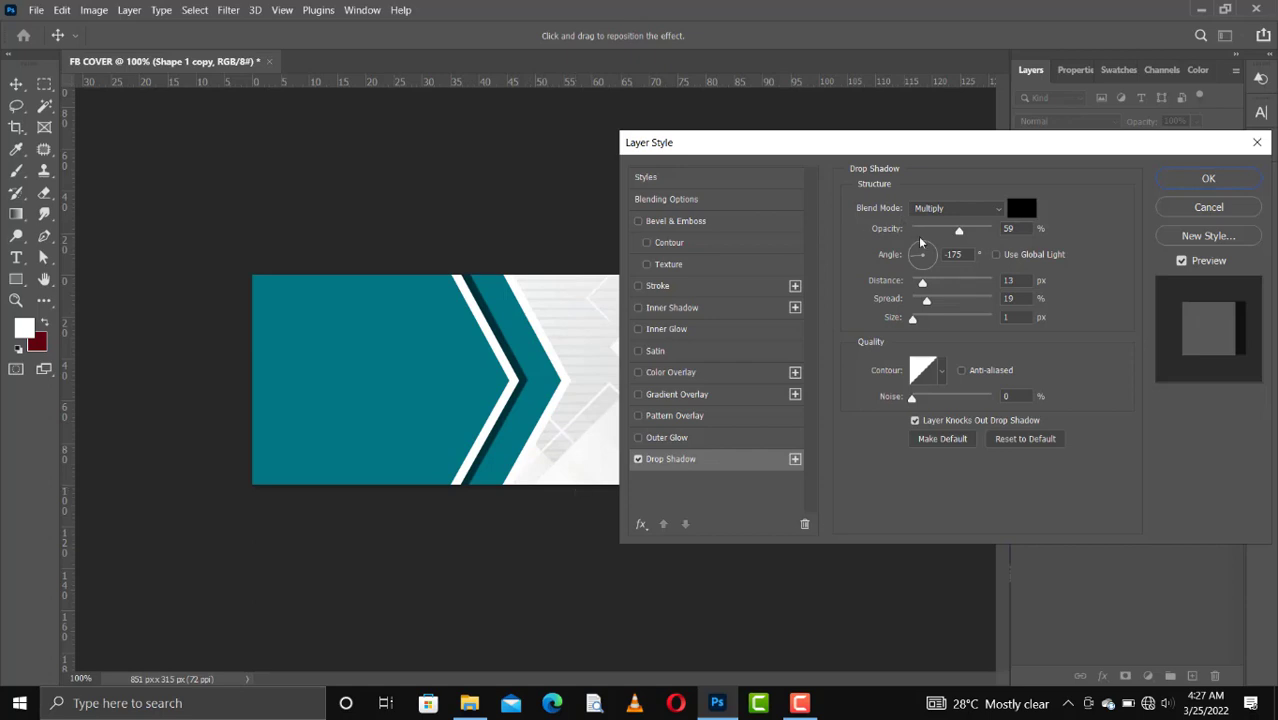
{"action": "left_click_drag", "start_coordinate": [938, 232], "coordinate": [933, 231]}
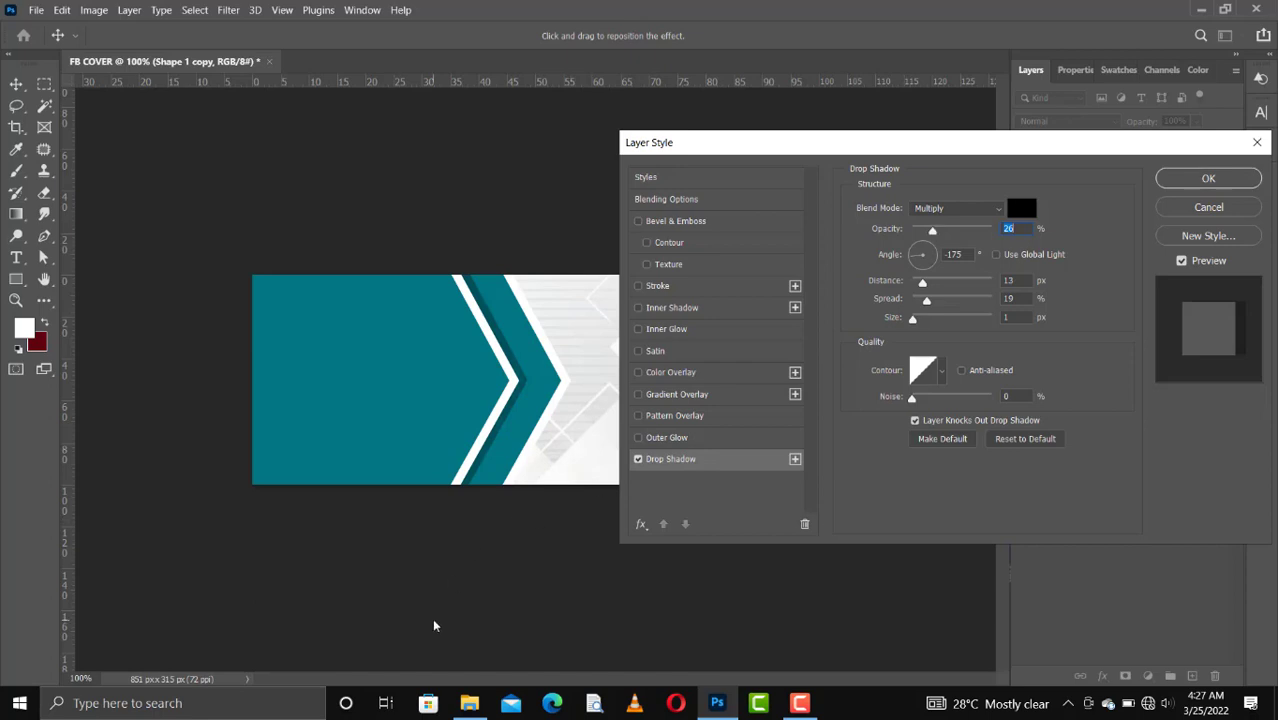
{"action": "left_click", "coordinate": [1192, 180]}
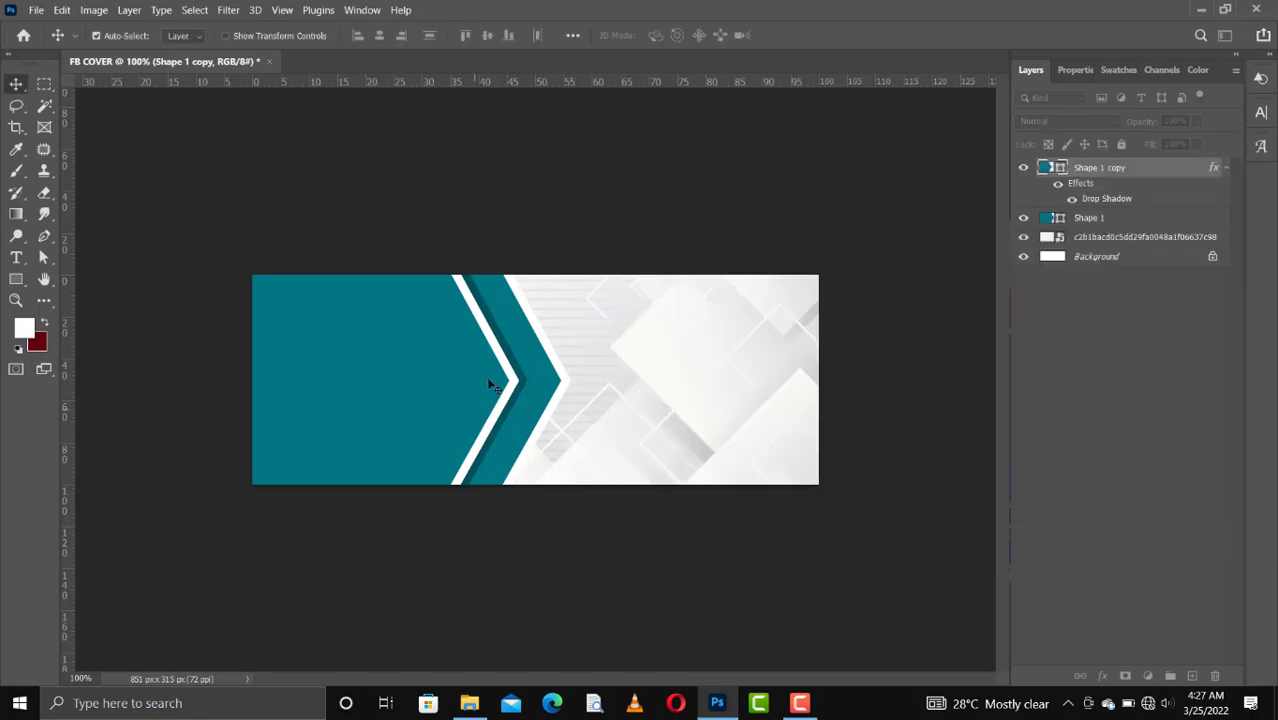
- Duplicate the shadowed arrow copy and shift the duplicate further left to form a second chevron band
{"action": "left_click", "coordinate": [1225, 169]}
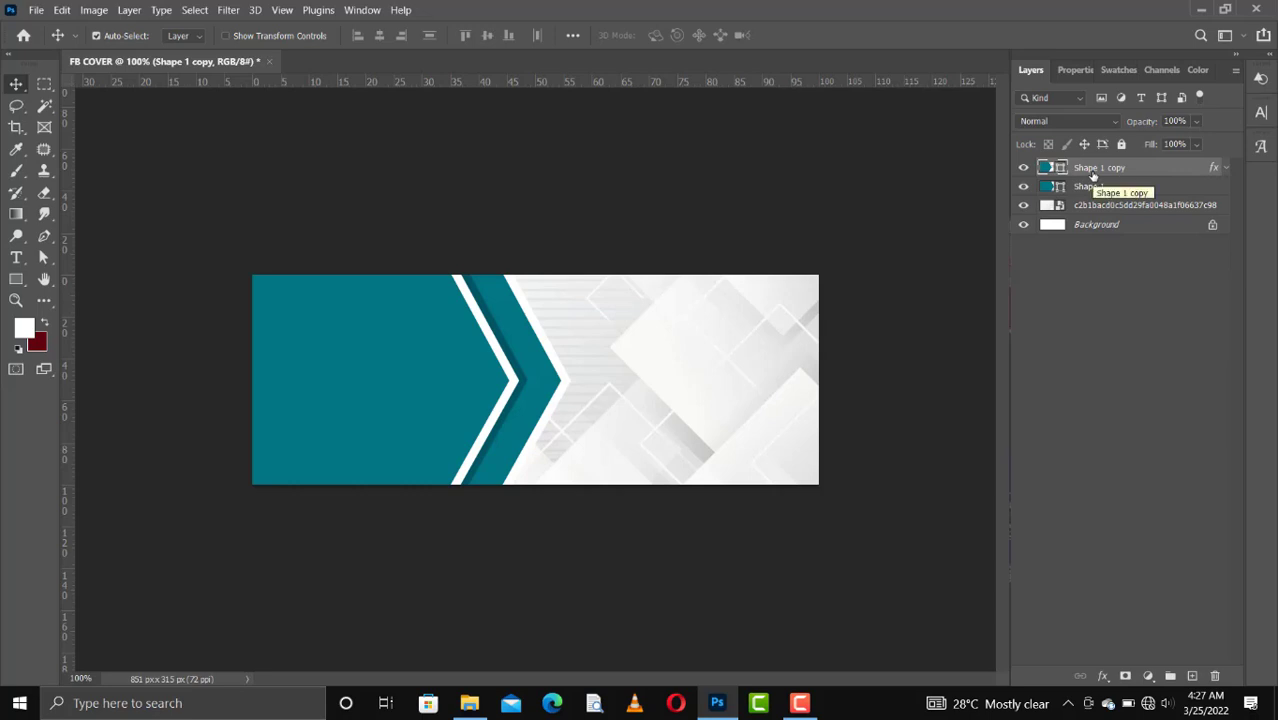
{"action": "key", "text": "ctrl+j"}
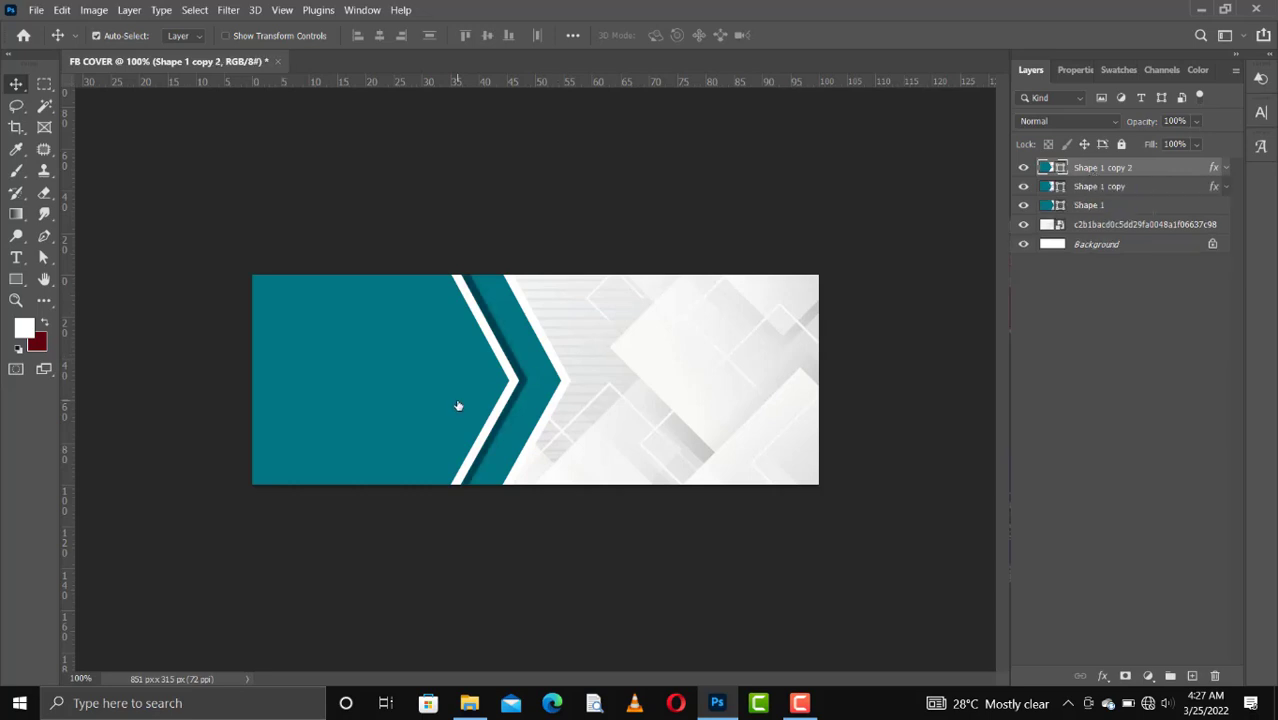
{"action": "left_click_drag", "start_coordinate": [439, 405], "coordinate": [412, 402]}
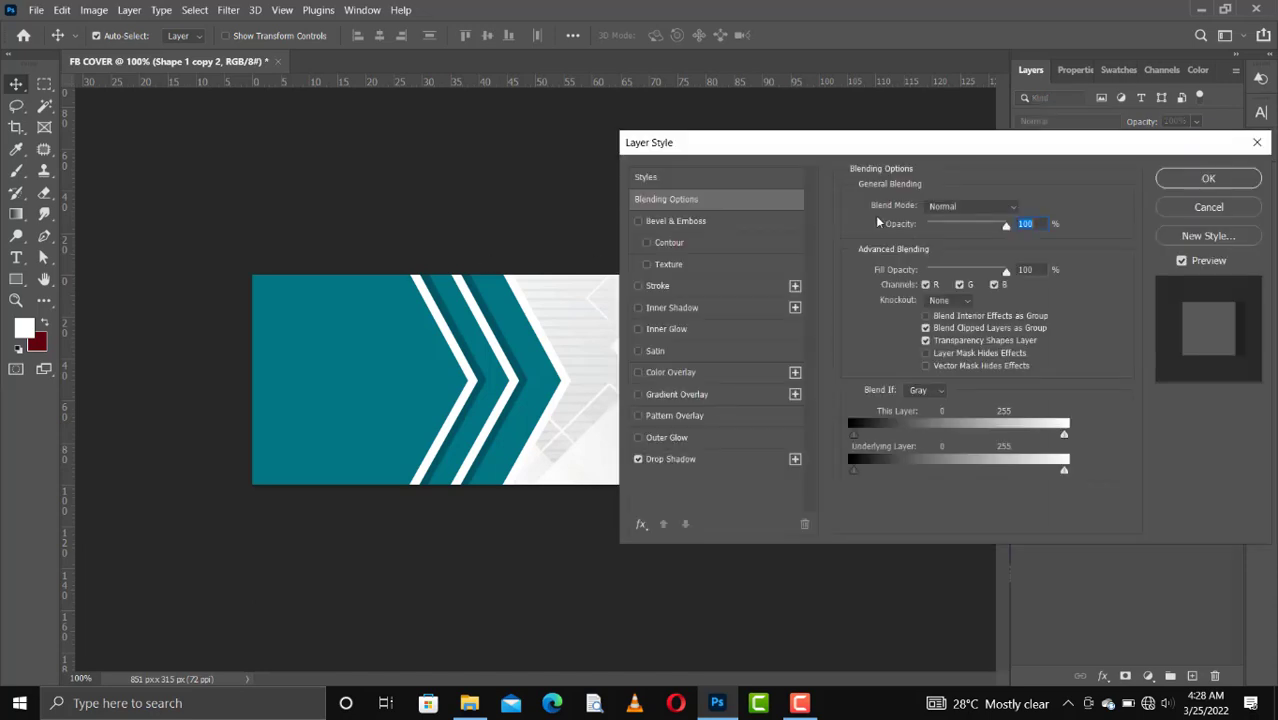
- Replace the topmost arrow's Drop Shadow with an Inner Shadow at a 0° angle and 12 px distance
{"action": "left_click", "coordinate": [639, 309]}
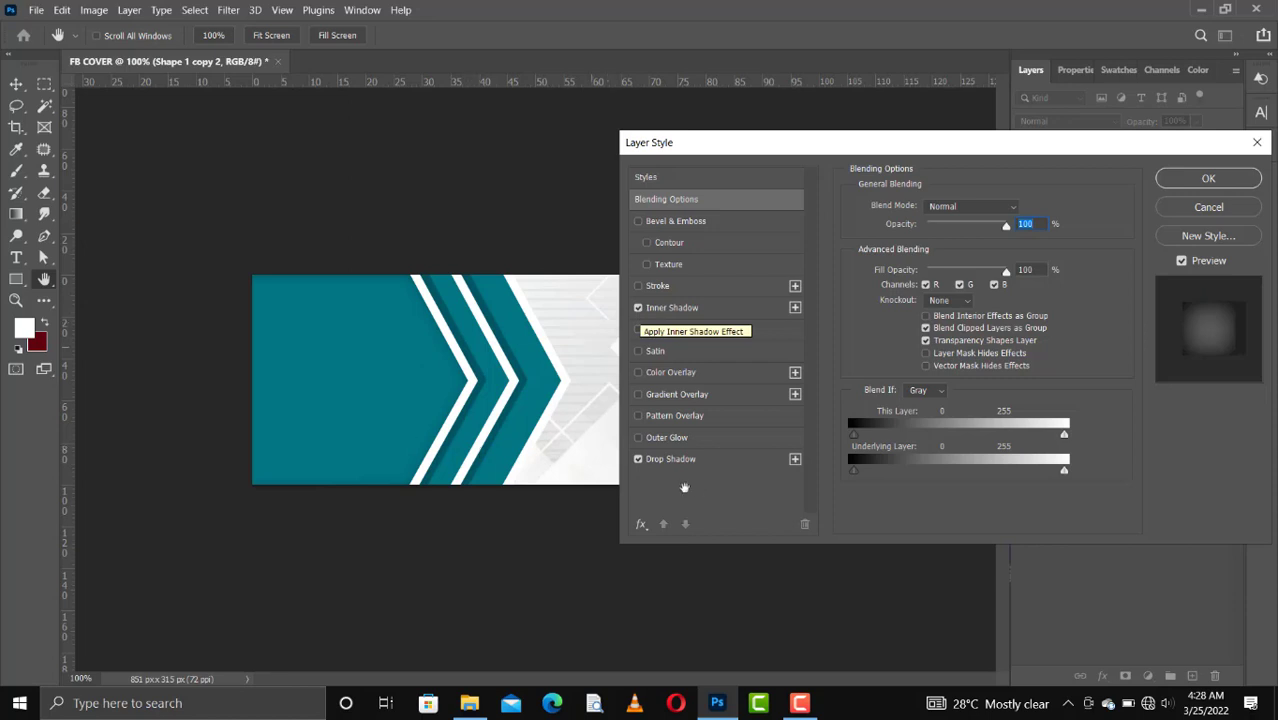
{"action": "left_click", "coordinate": [639, 460]}
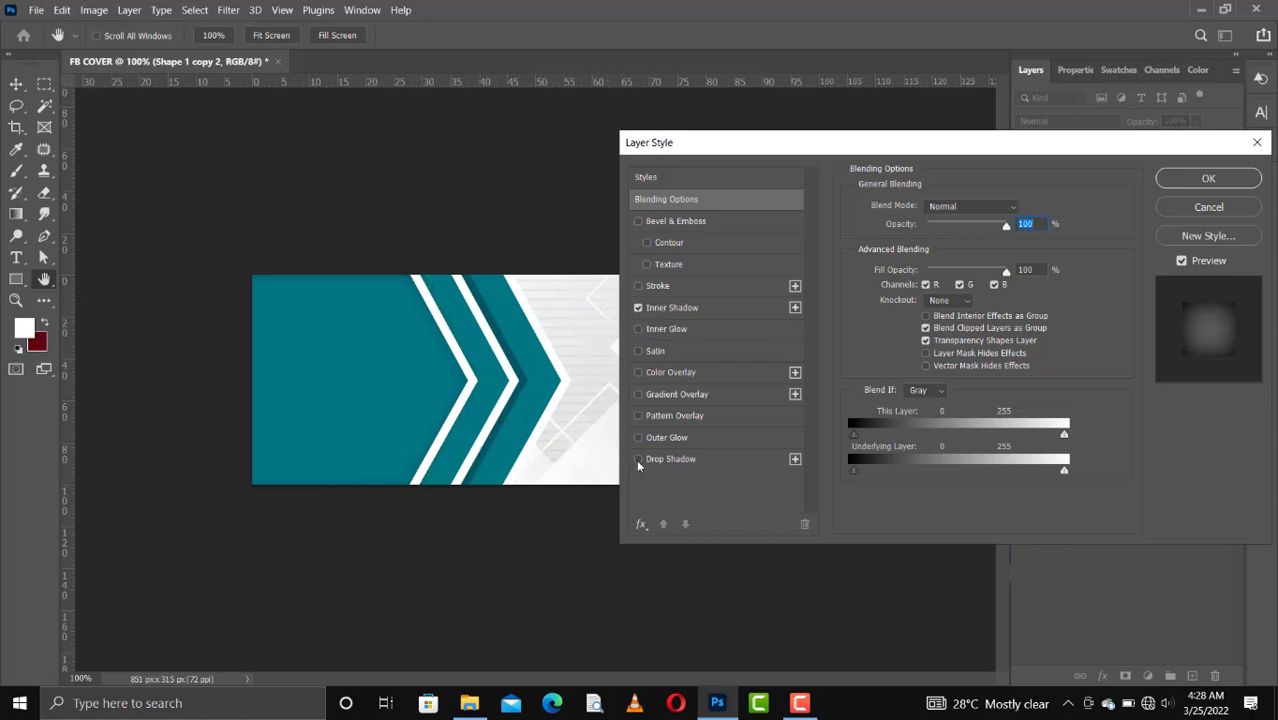
{"action": "left_click", "coordinate": [668, 309]}
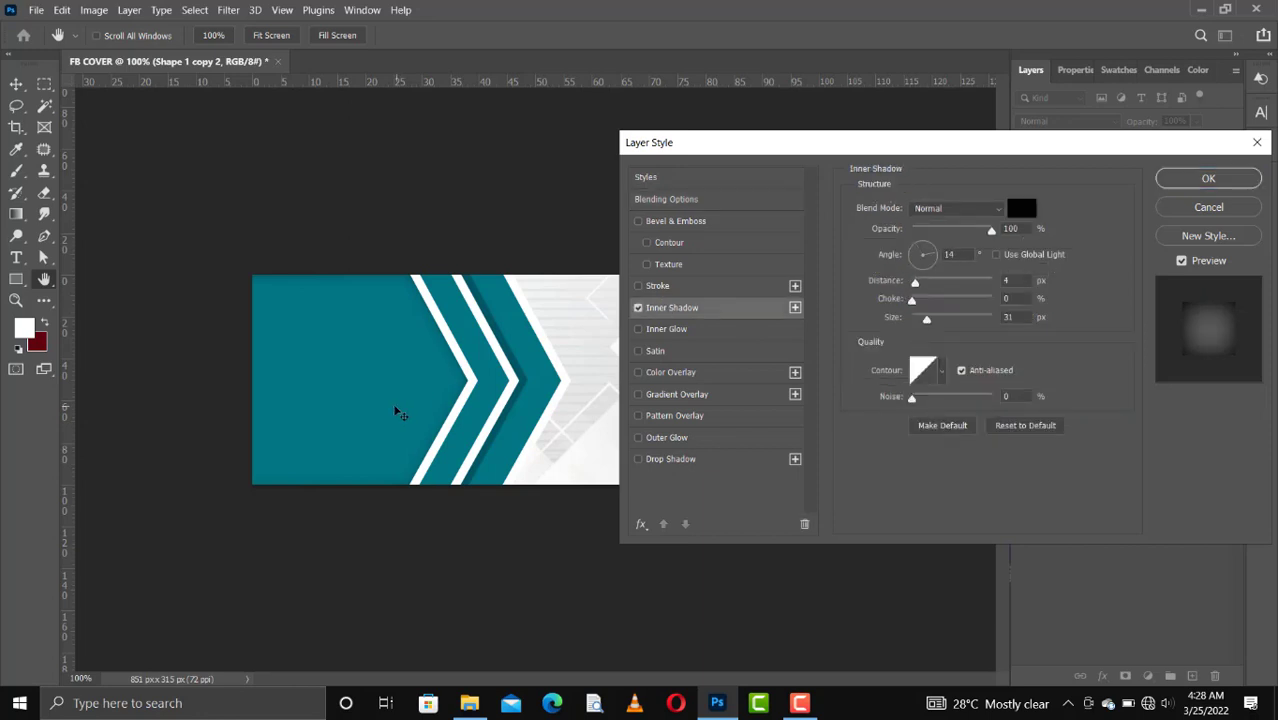
{"action": "left_click_drag", "start_coordinate": [395, 406], "coordinate": [395, 405]}
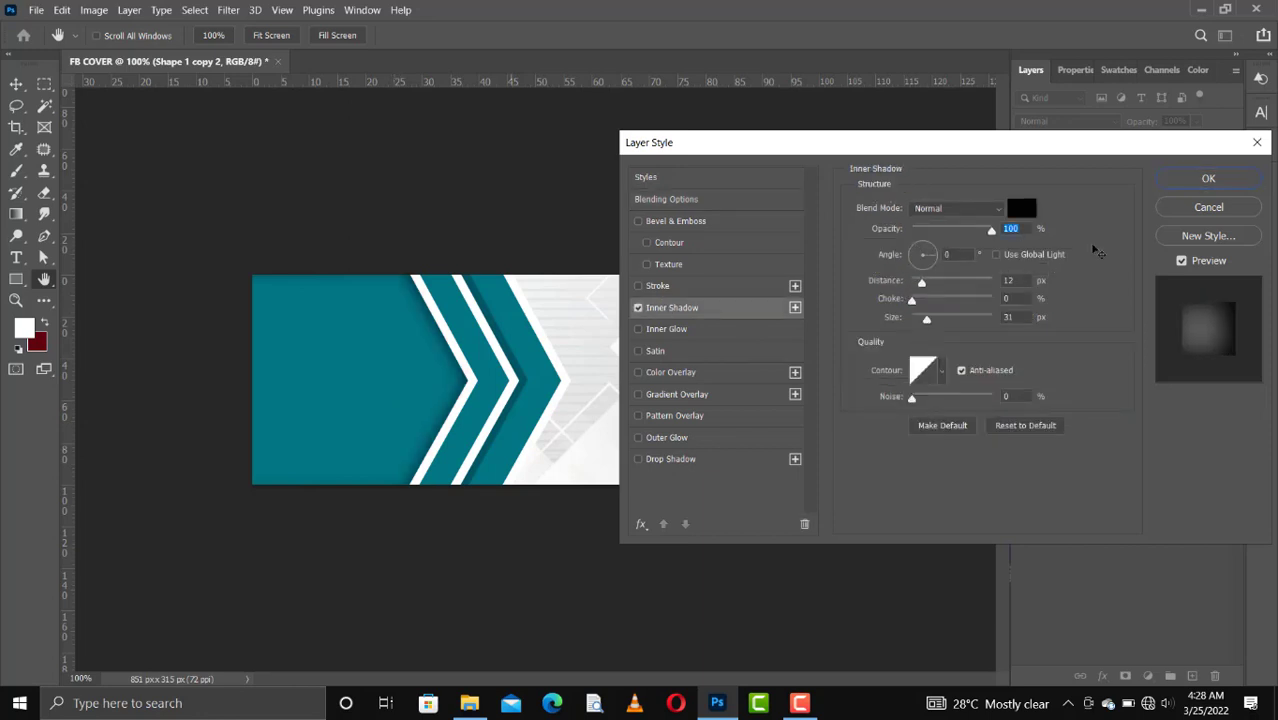
{"action": "left_click", "coordinate": [1208, 179]}
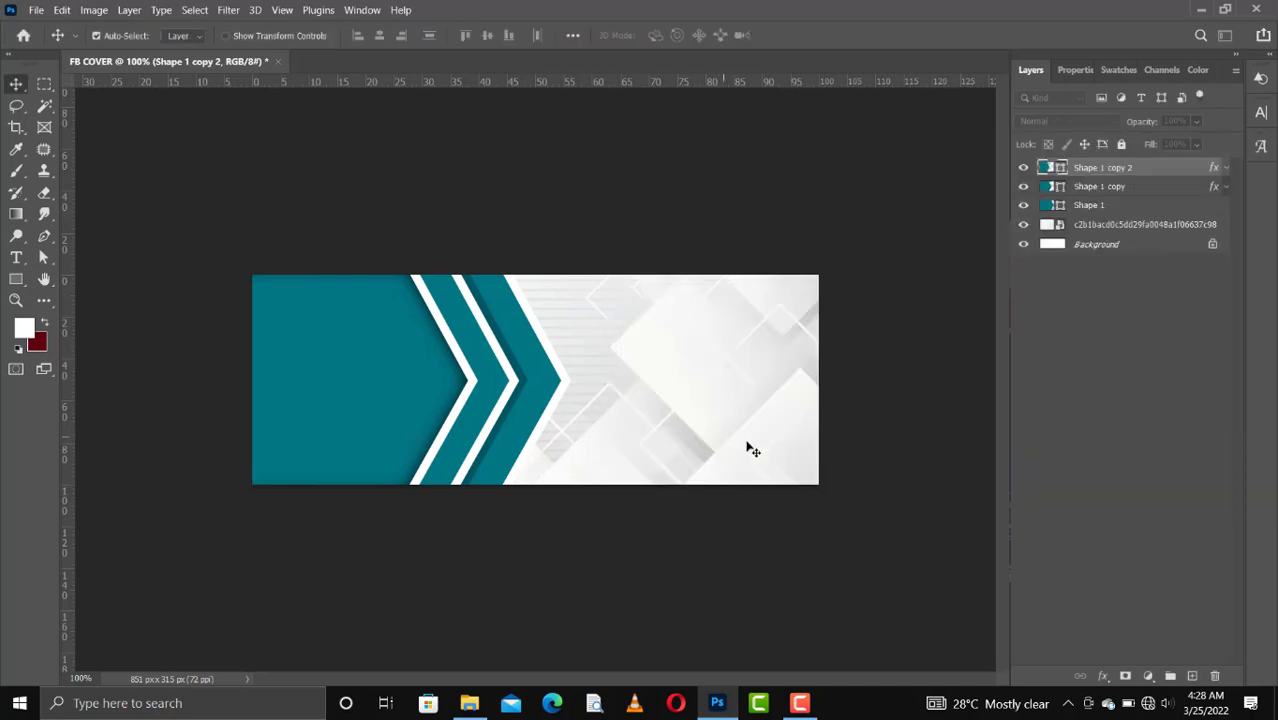
- Lower the geometric background image's opacity to 30%
{"action": "left_click", "coordinate": [676, 412]}
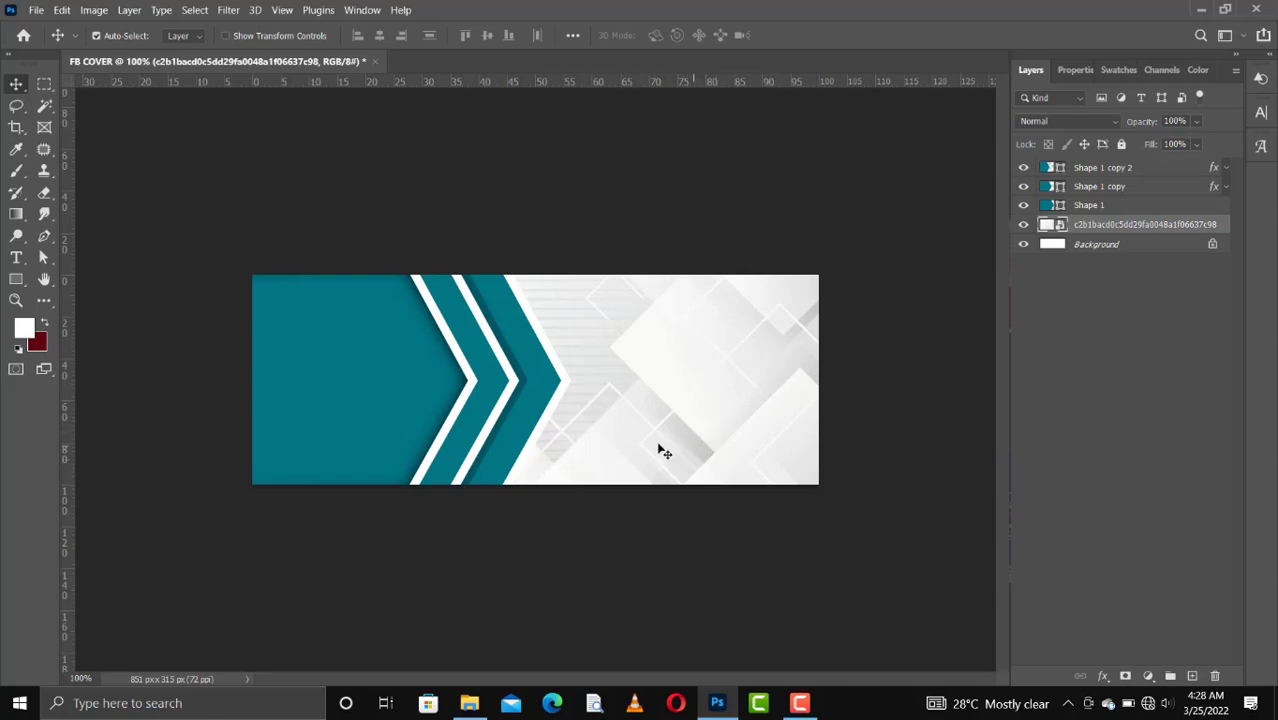
{"action": "left_click", "coordinate": [1197, 121]}
{"action": "left_click", "coordinate": [1184, 143]}
{"action": "left_click_drag", "start_coordinate": [1184, 143], "coordinate": [1177, 146]}
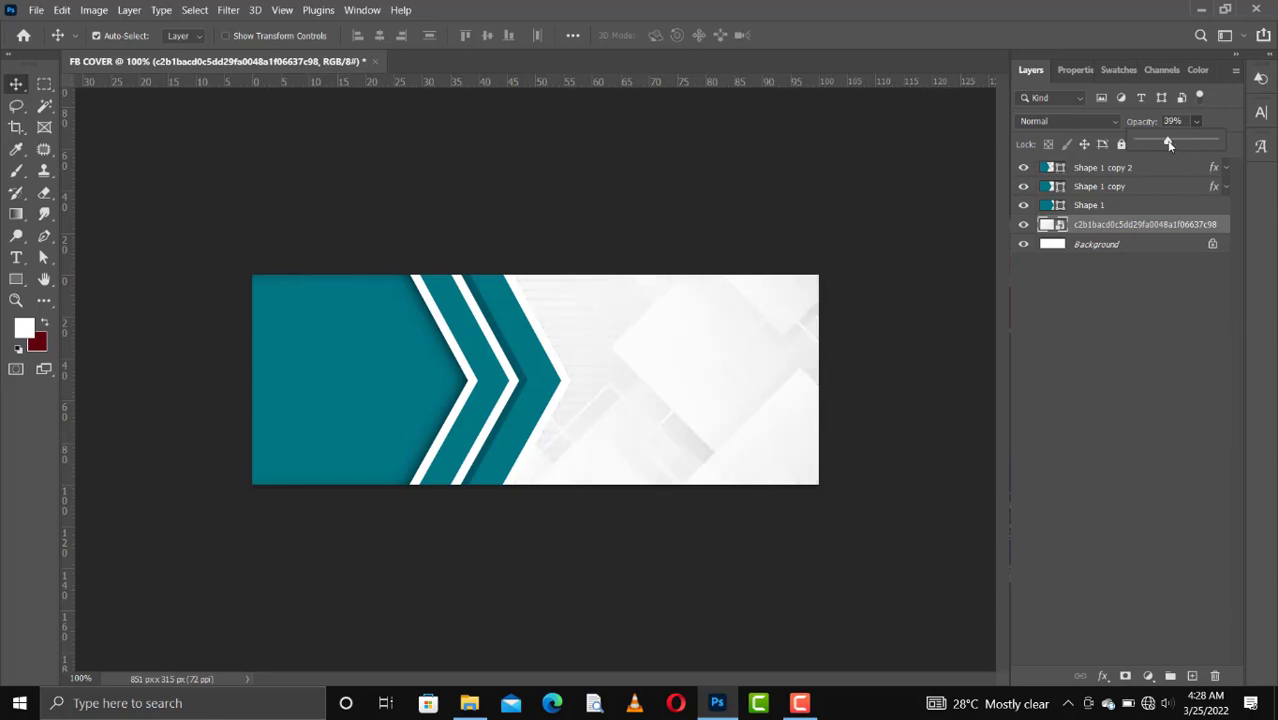
{"action": "left_click_drag", "start_coordinate": [1169, 144], "coordinate": [1164, 146]}
{"action": "left_click_drag", "start_coordinate": [1162, 142], "coordinate": [1160, 142]}
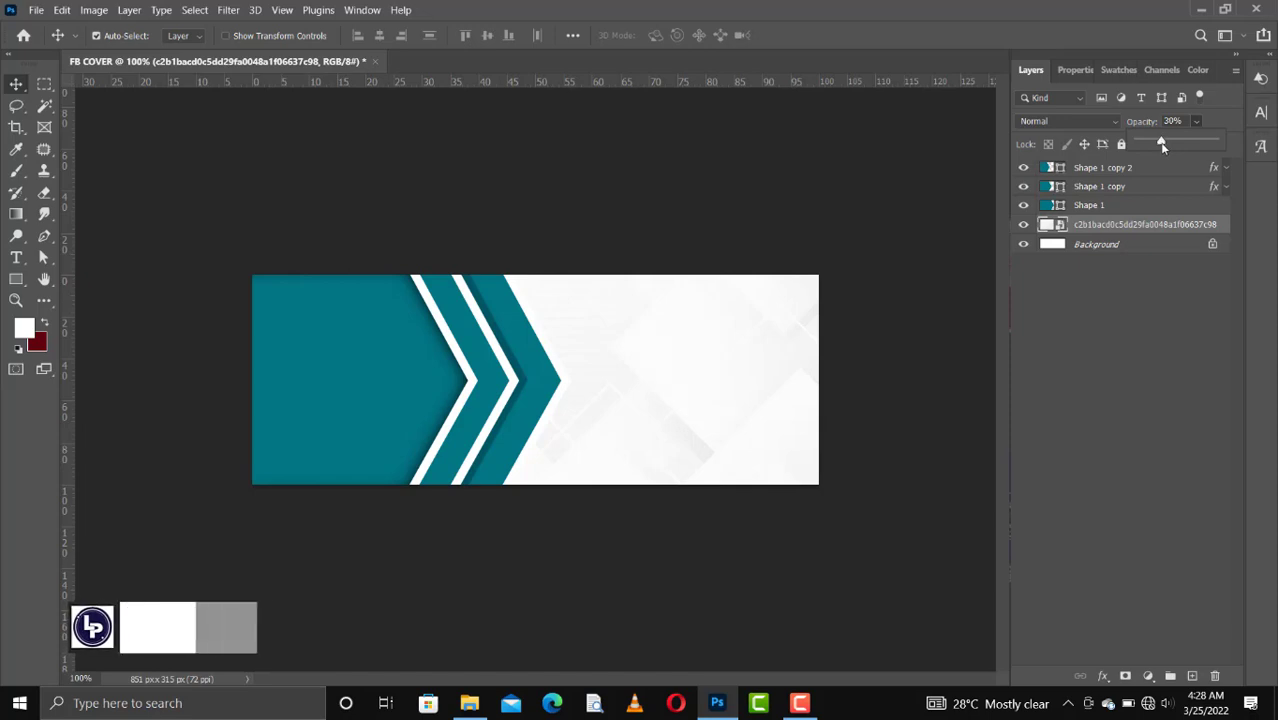
- Add a new layer above the background image and draw a white rectangle about 490 by 68 px along the canvas's upper-right edge
{"action": "left_click", "coordinate": [398, 375]}
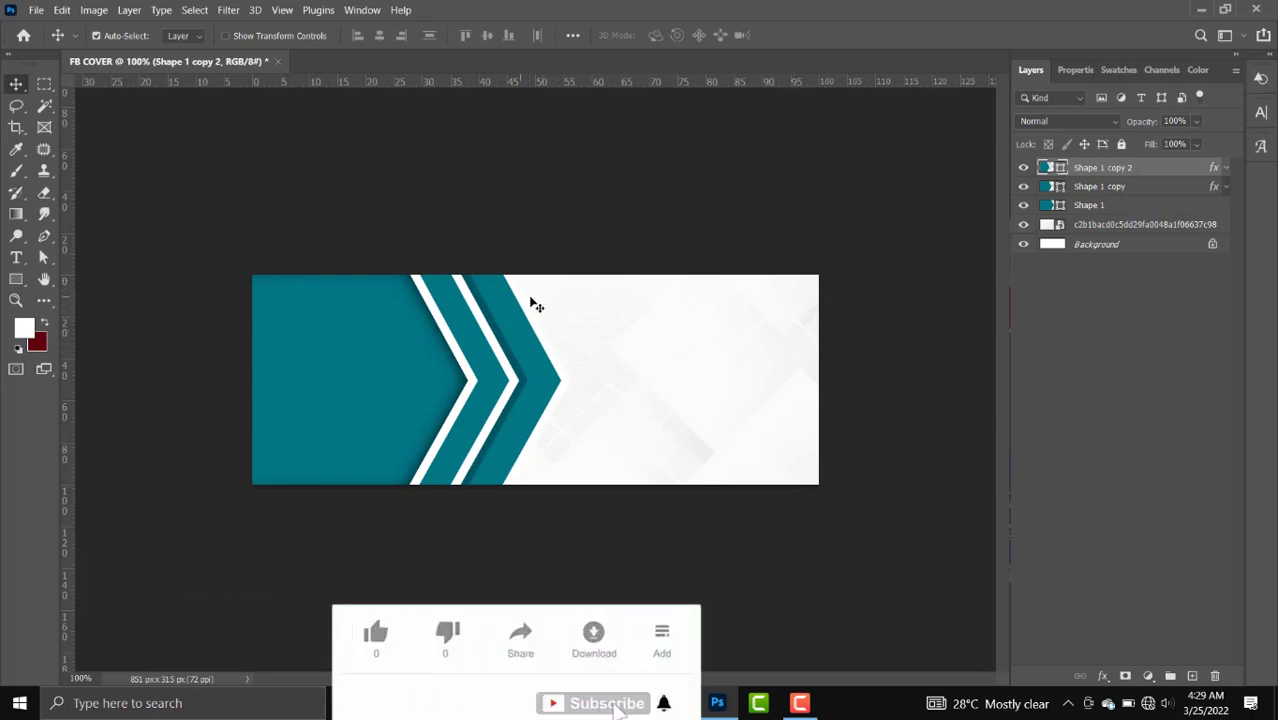
{"action": "left_click", "coordinate": [540, 348]}
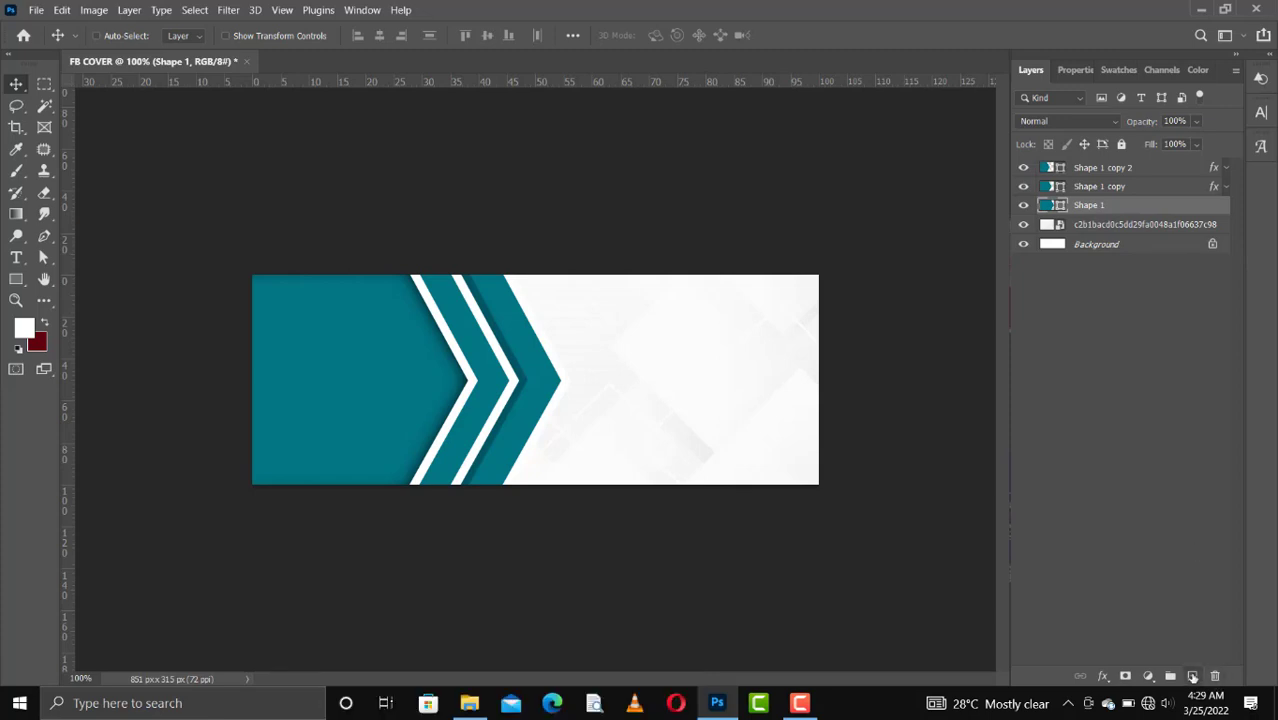
{"action": "left_click", "coordinate": [1192, 677]}
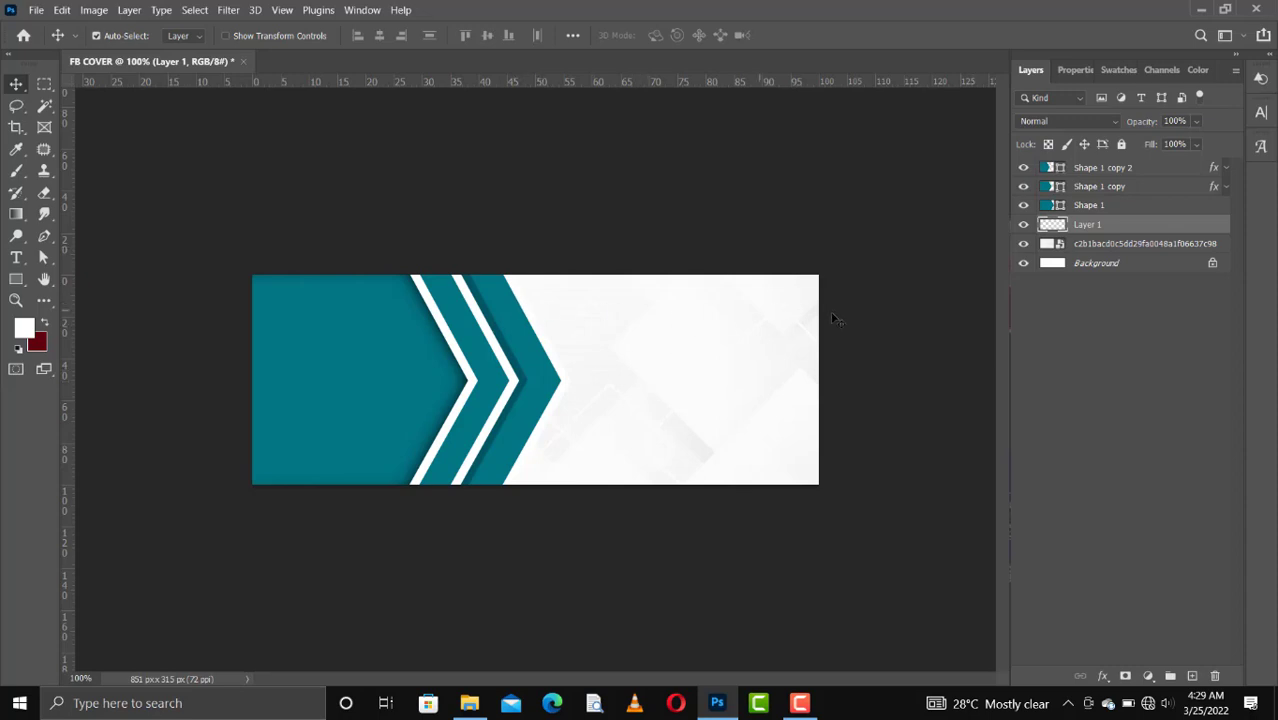
{"action": "left_click", "coordinate": [16, 281]}
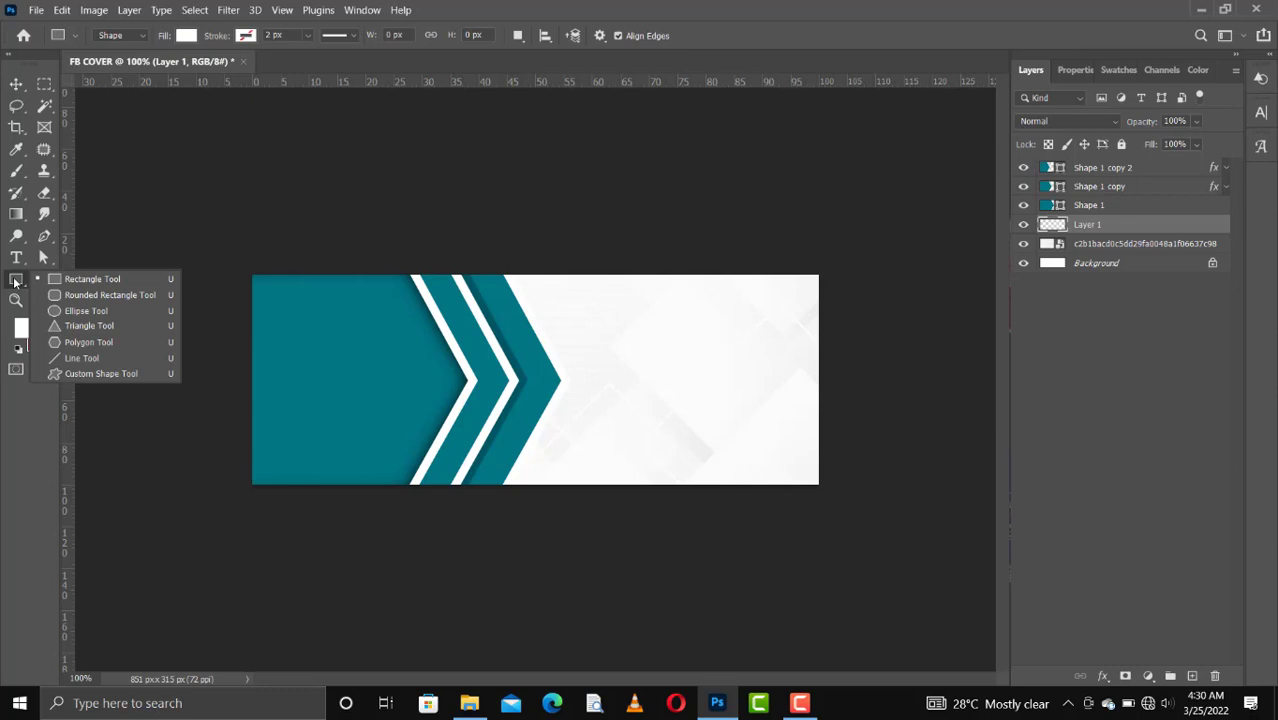
{"action": "left_click", "coordinate": [85, 279]}
{"action": "left_click_drag", "start_coordinate": [498, 268], "coordinate": [824, 312]}
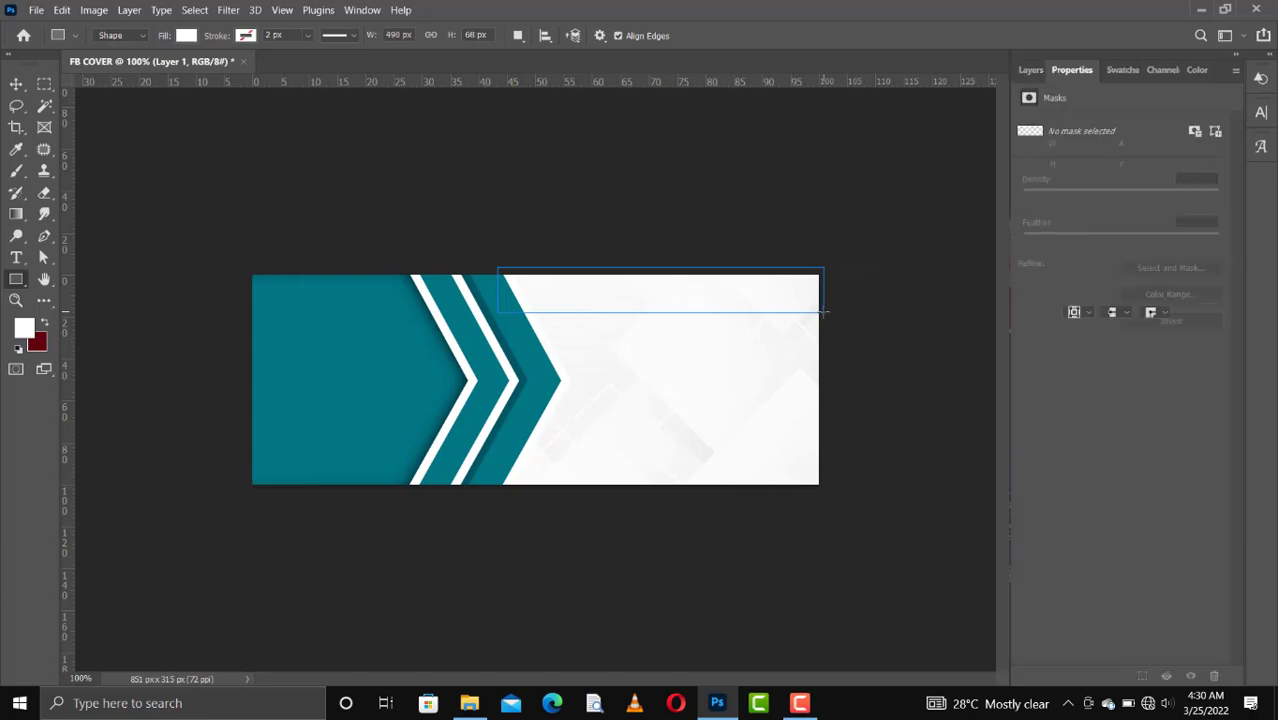
- Fill the header rectangle with the recently used teal and place a duplicate of it directly below
{"action": "left_click", "coordinate": [186, 36]}
{"action": "left_click", "coordinate": [97, 123]}
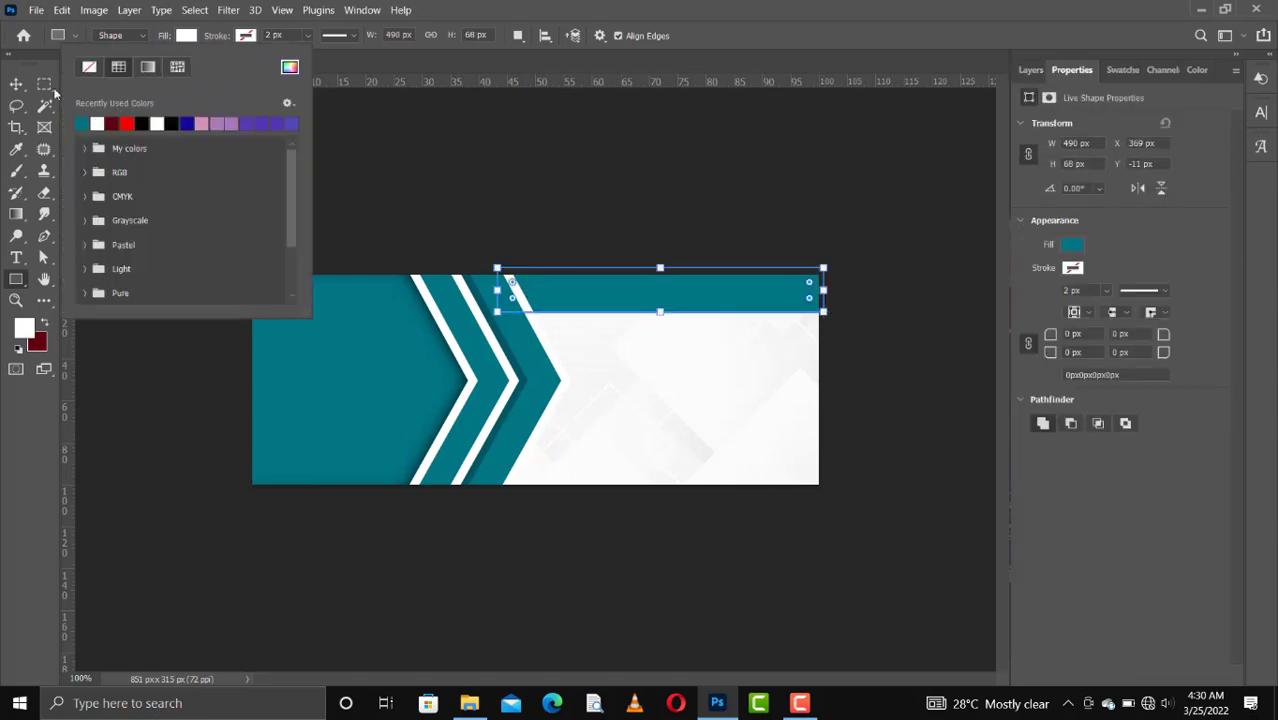
{"action": "left_click", "coordinate": [16, 84]}
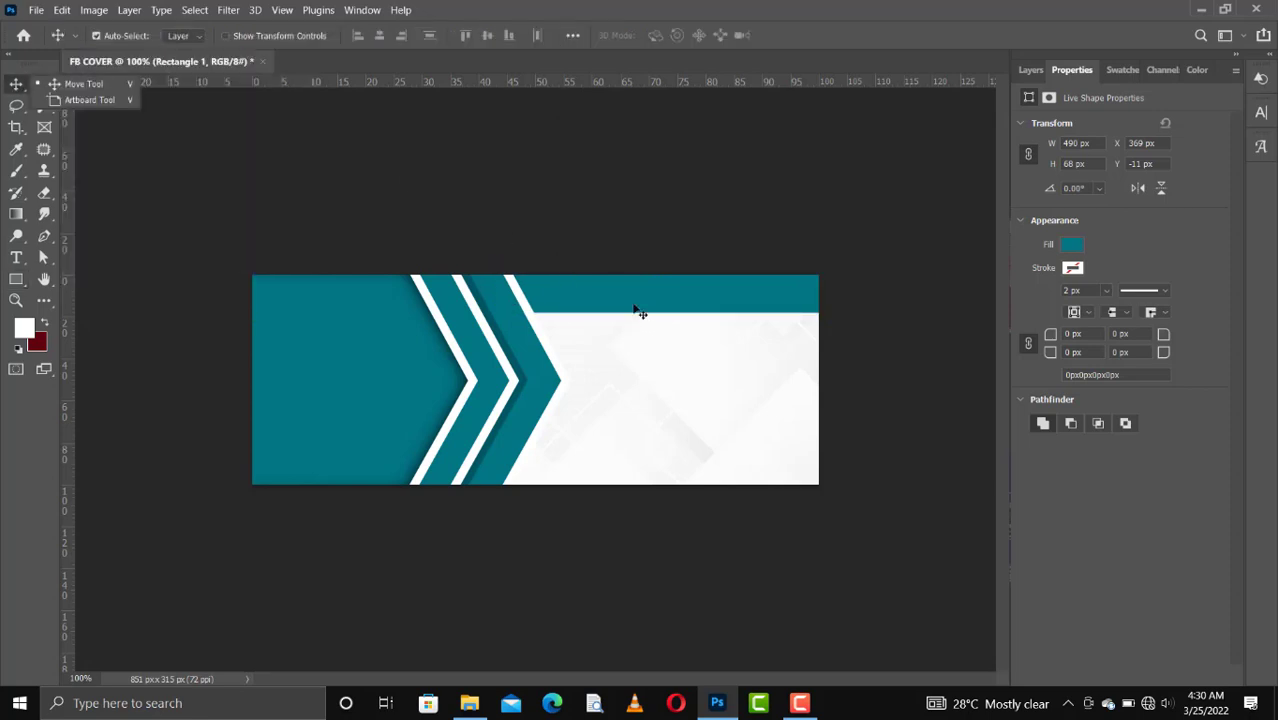
{"action": "left_click", "coordinate": [634, 305]}
{"action": "left_click_drag", "start_coordinate": [634, 310], "coordinate": [633, 357]}
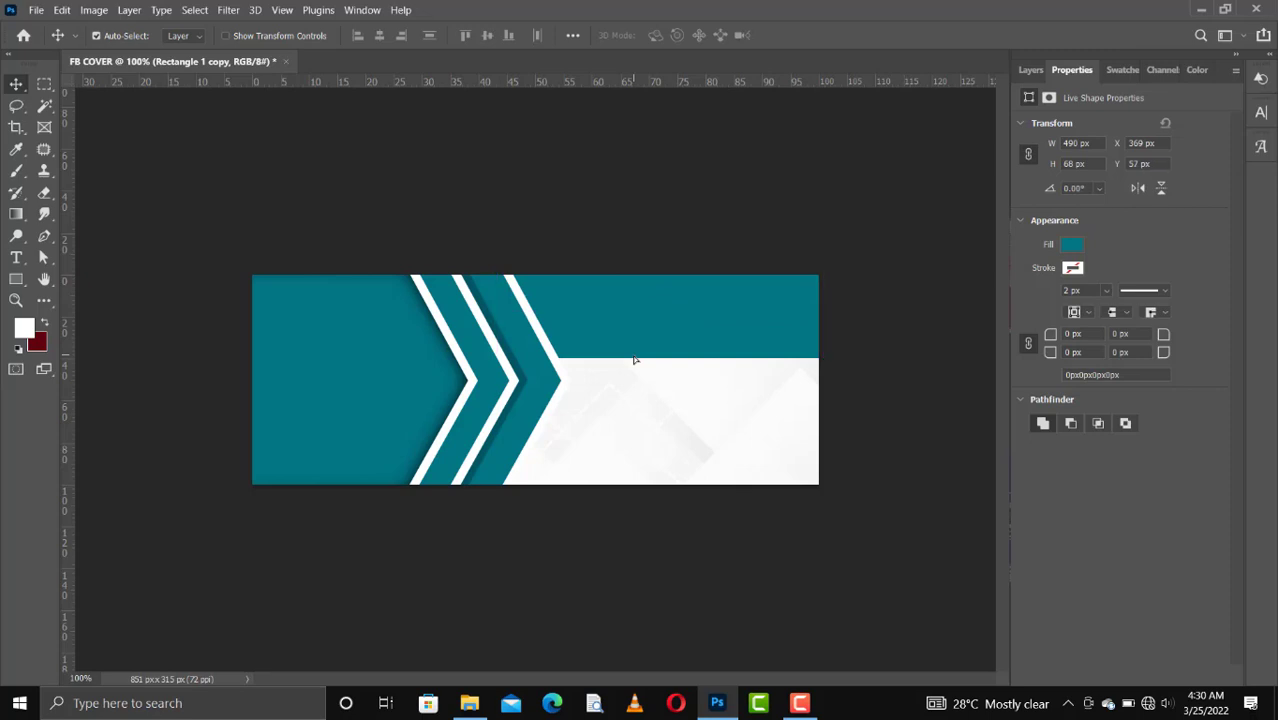
{"action": "key", "text": "u"}
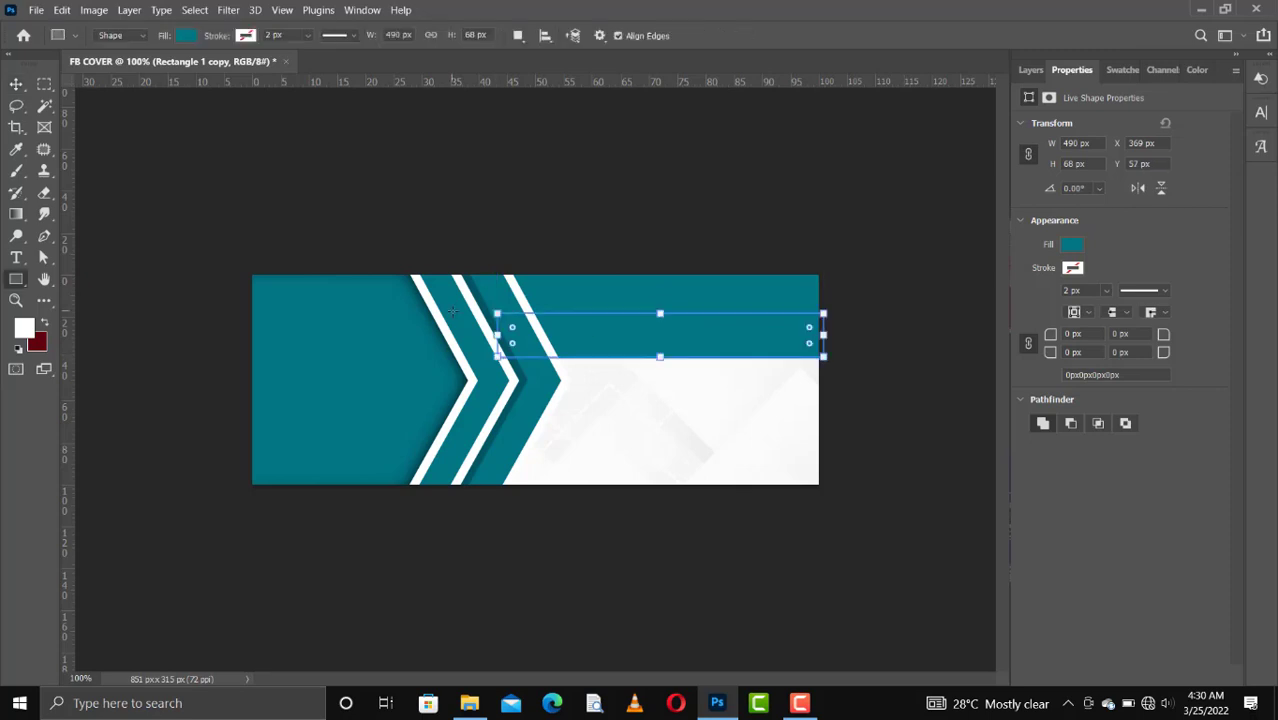
{"action": "key", "text": "v"}
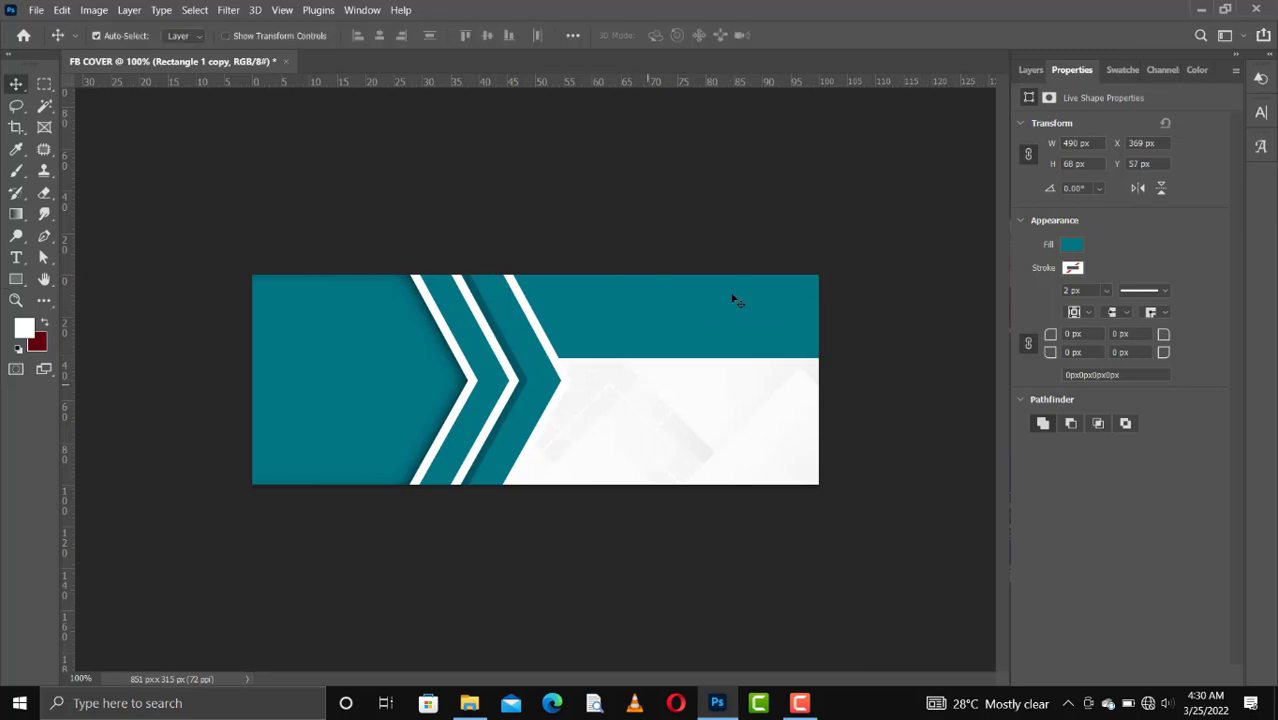
- Try 70% and 50% opacity on the lower rectangle copy, and restore it to 100%
{"action": "left_click", "coordinate": [1022, 72]}
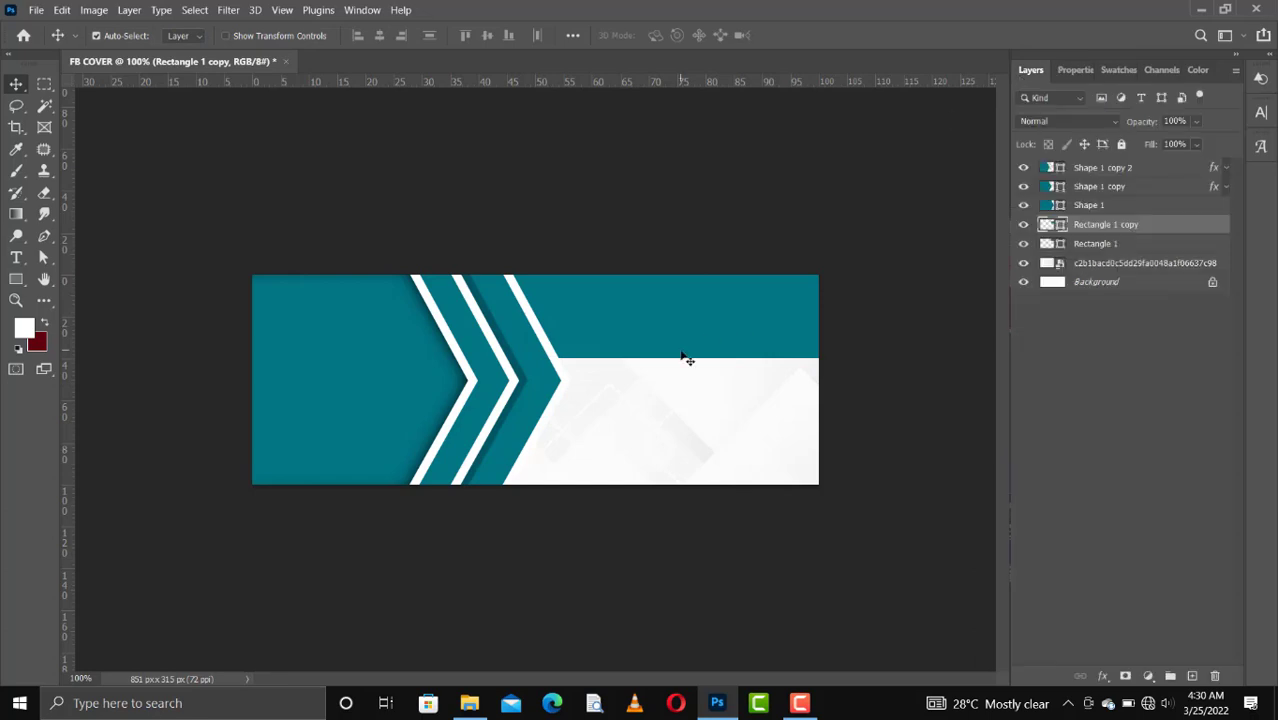
{"action": "key", "text": "7"}
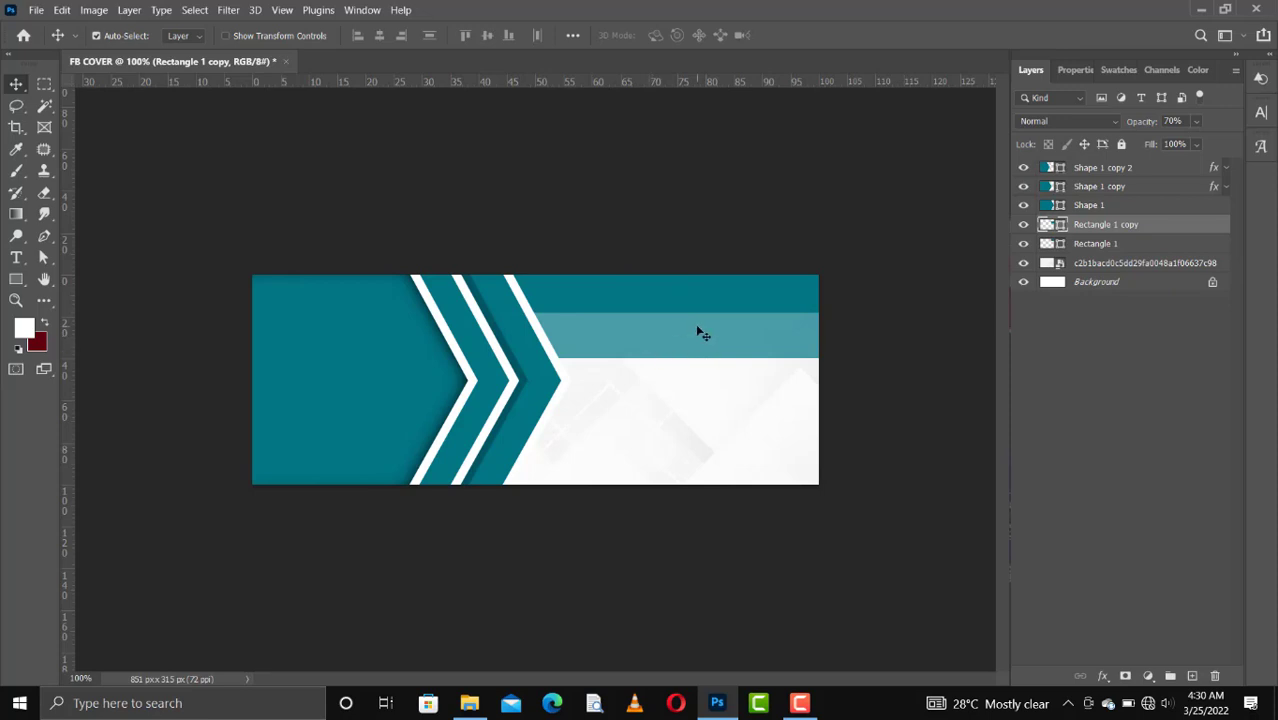
{"action": "key", "text": "5"}
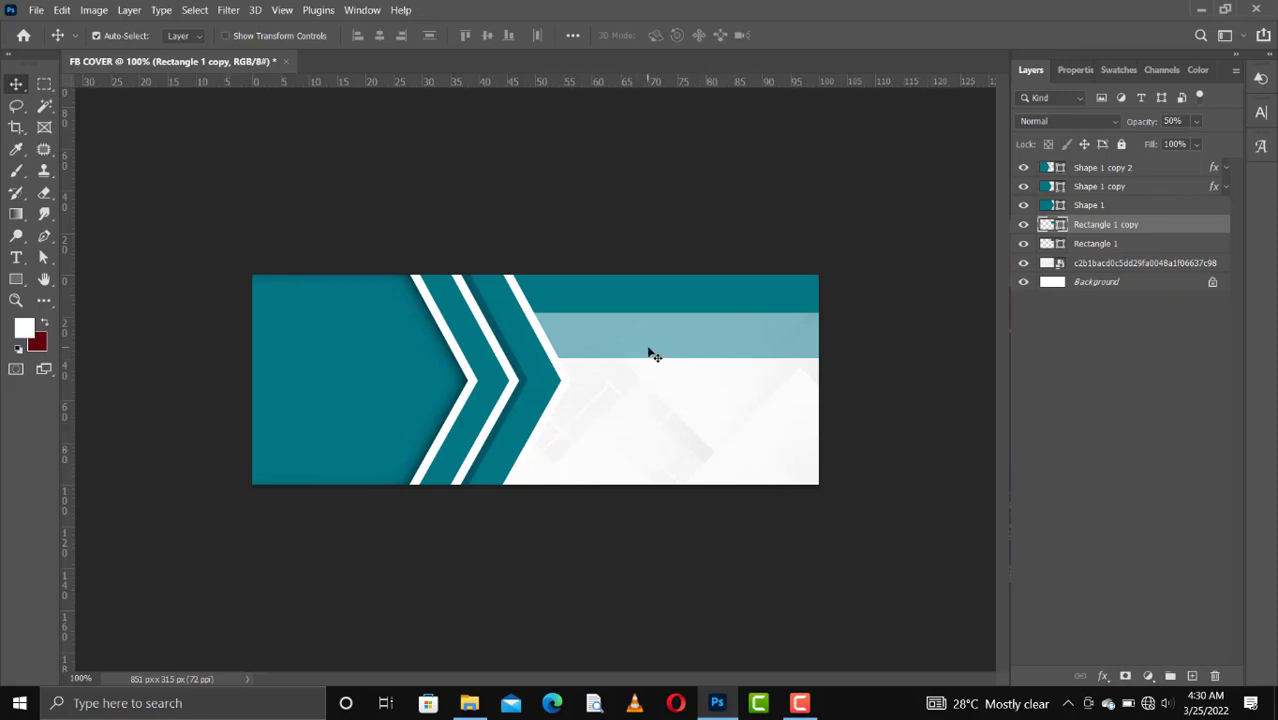
{"action": "key", "text": "0"}
- Recolour the lower rectangle copy with a dark teal fill, 00363c, based on the teal sampled from the header rectangle
{"action": "key", "text": "u"}
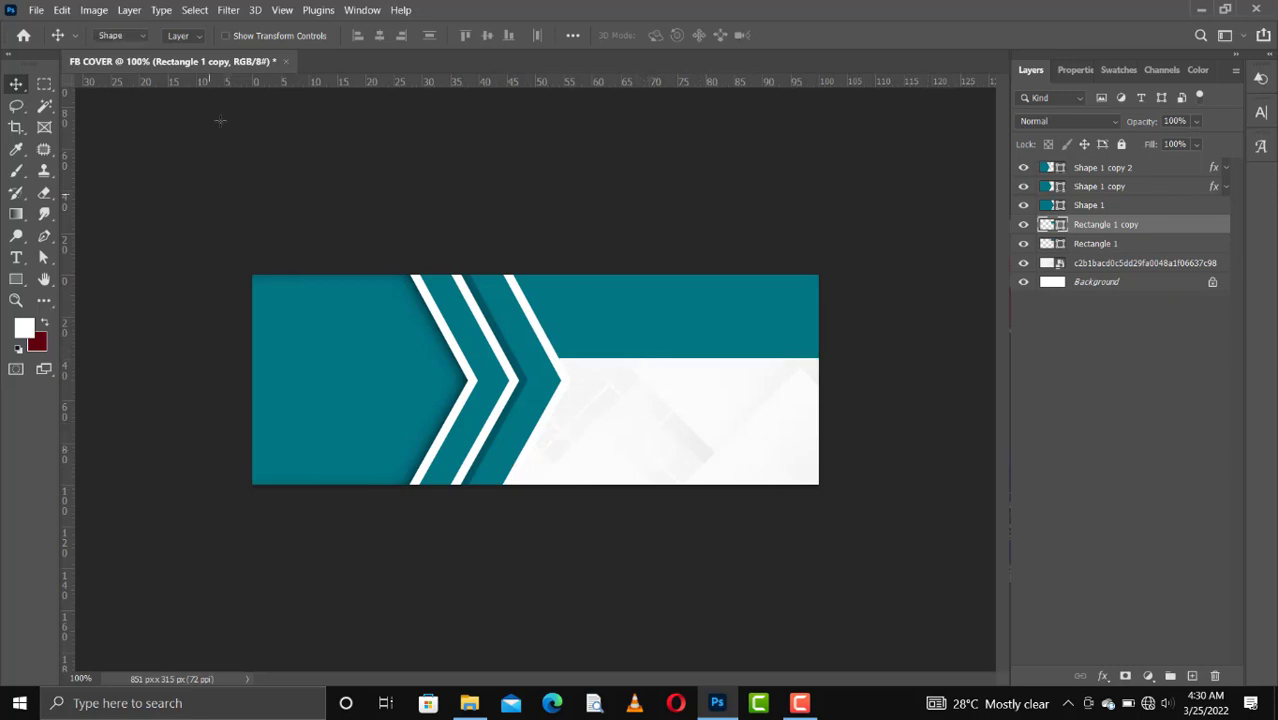
{"action": "left_click", "coordinate": [185, 36]}
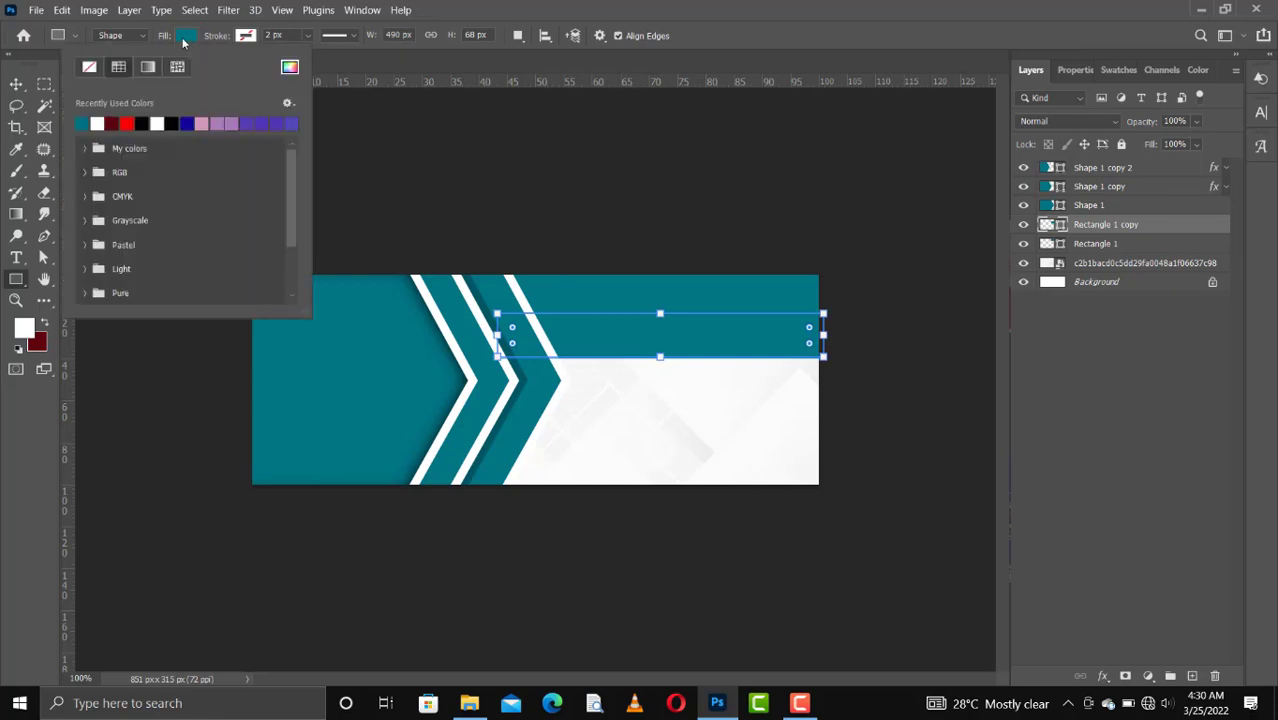
{"action": "left_click", "coordinate": [188, 124]}
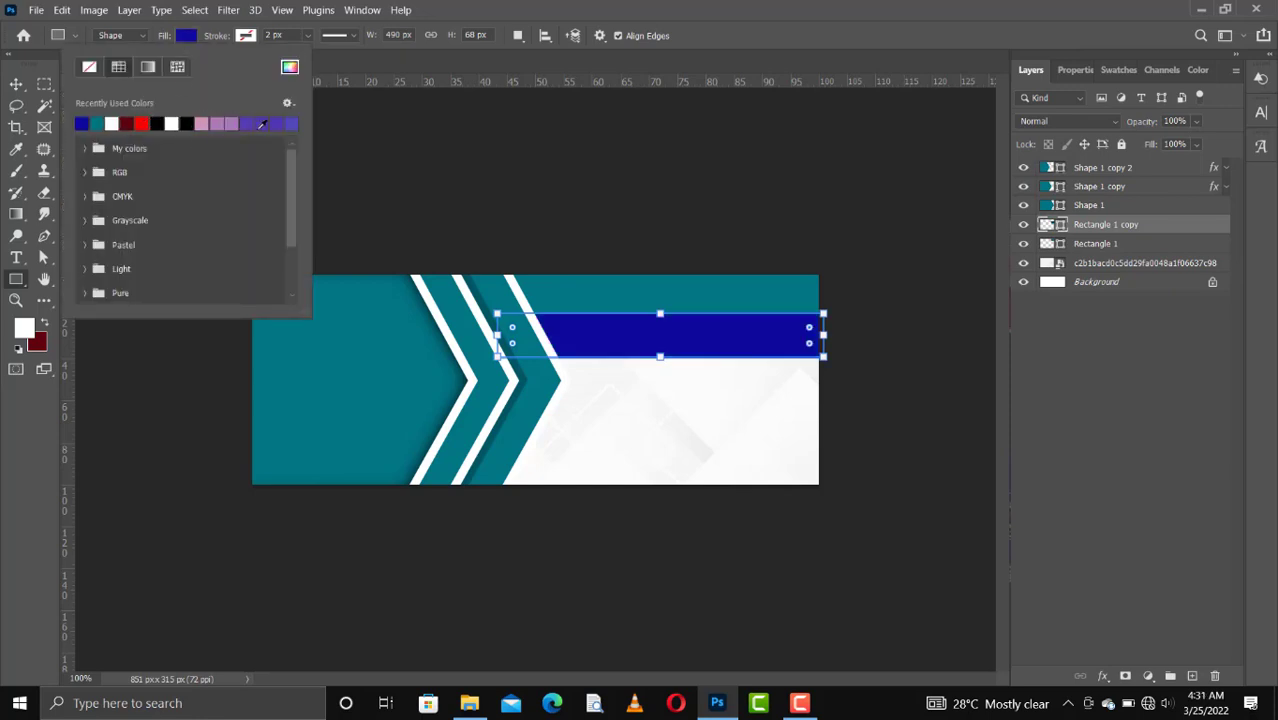
{"action": "left_click", "coordinate": [290, 67]}
{"action": "left_click", "coordinate": [577, 294]}
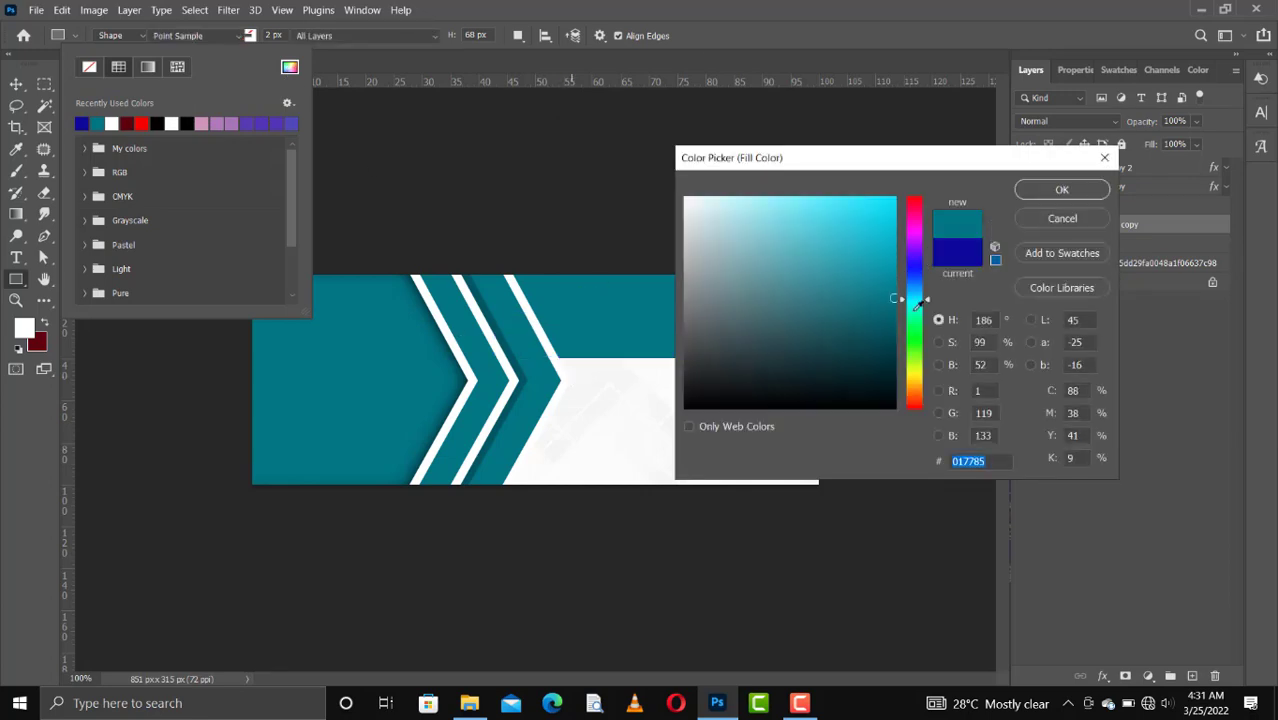
{"action": "left_click", "coordinate": [892, 251]}
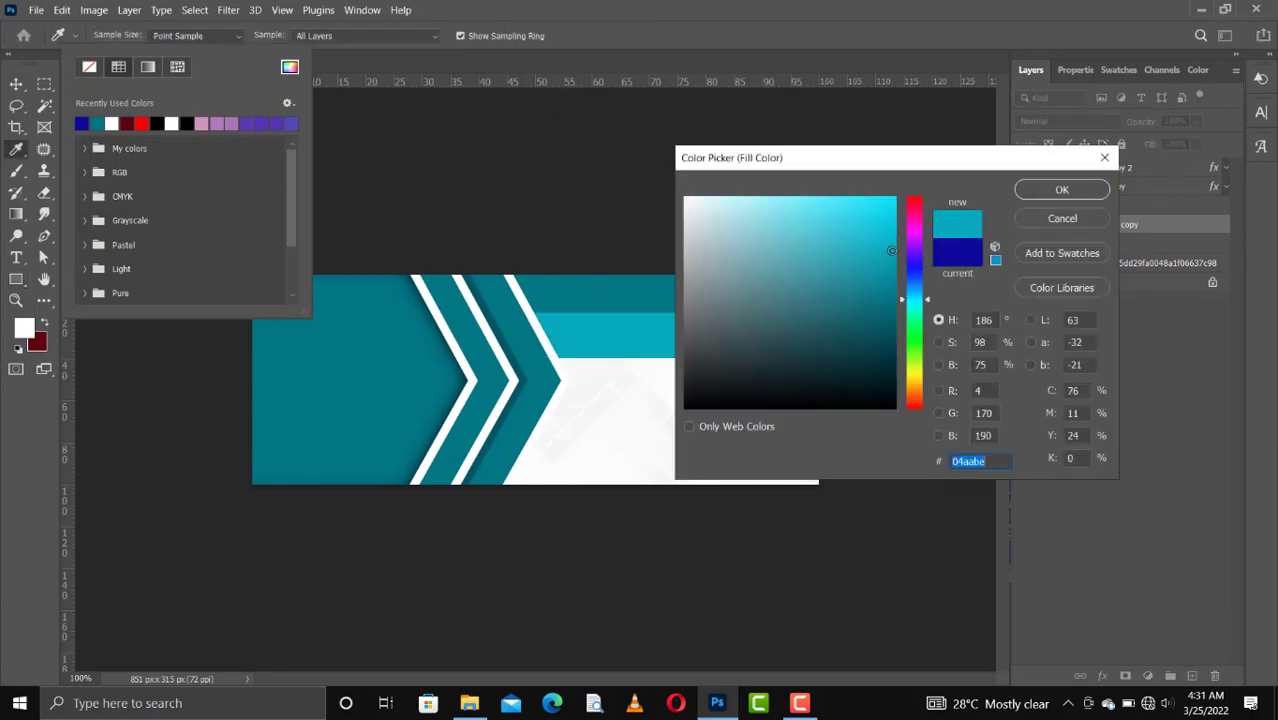
{"action": "left_click", "coordinate": [893, 359]}
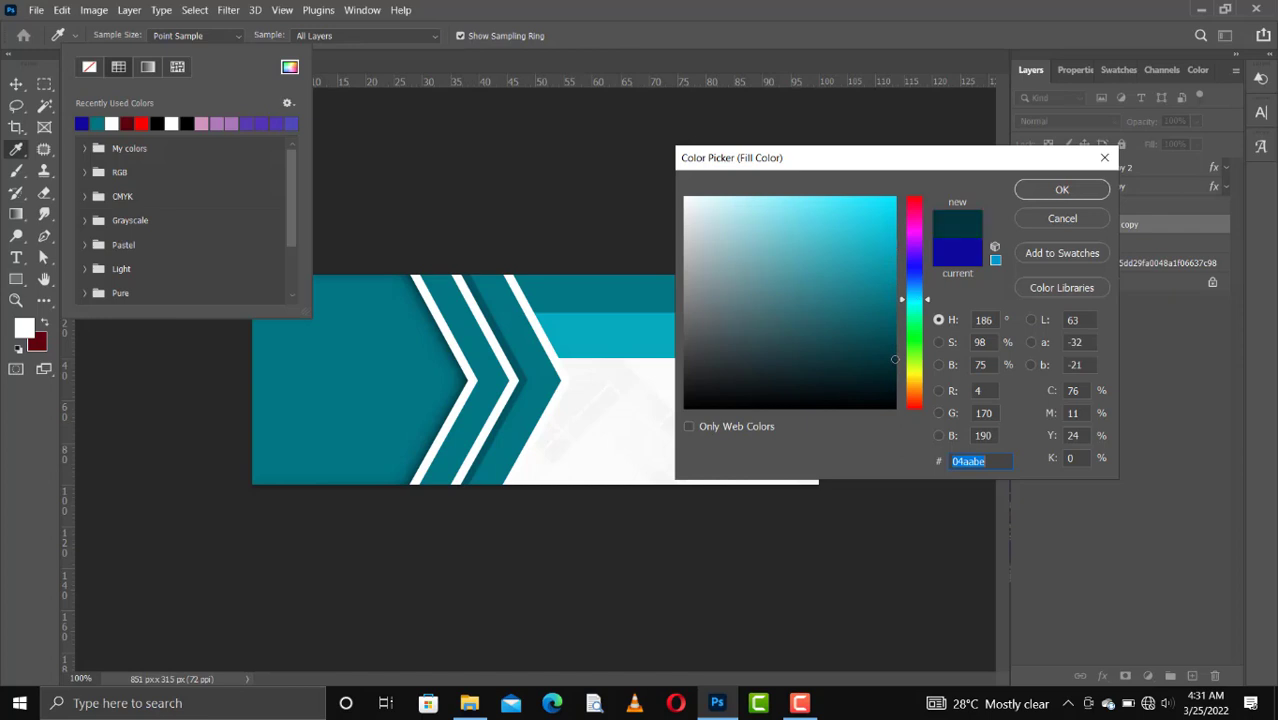
{"action": "left_click", "coordinate": [1058, 189]}
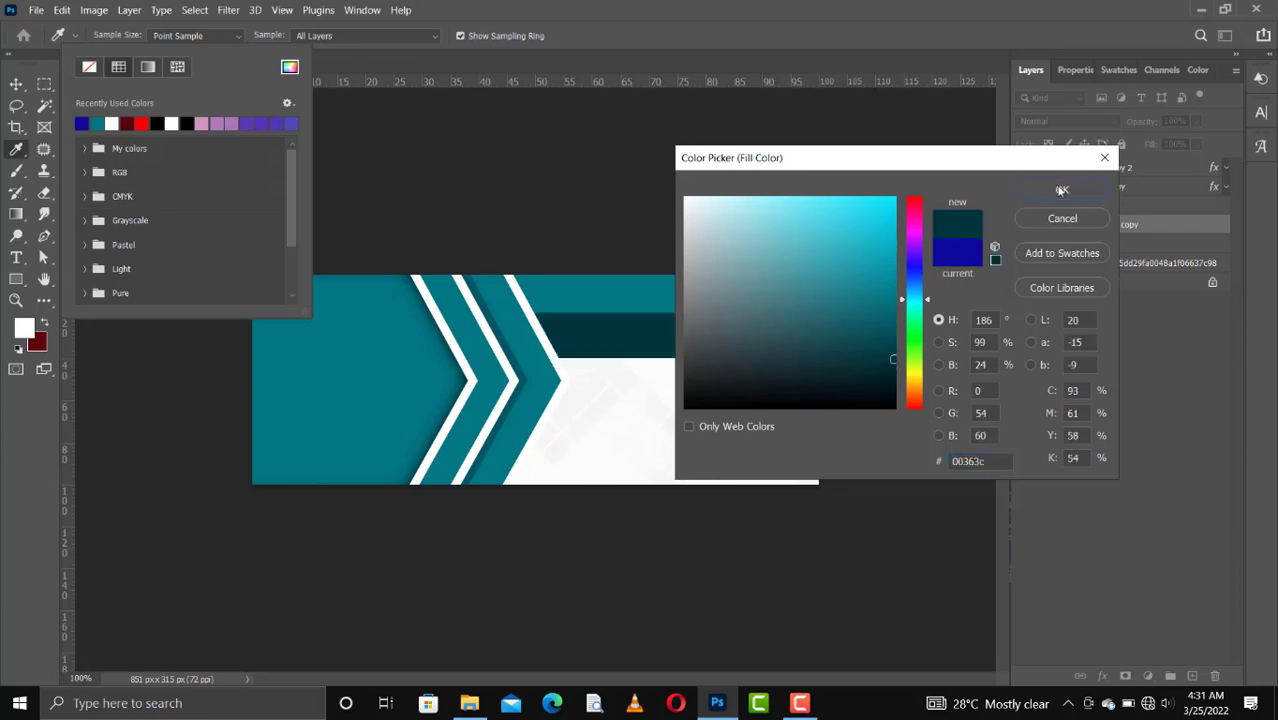
{"action": "left_click", "coordinate": [18, 86]}
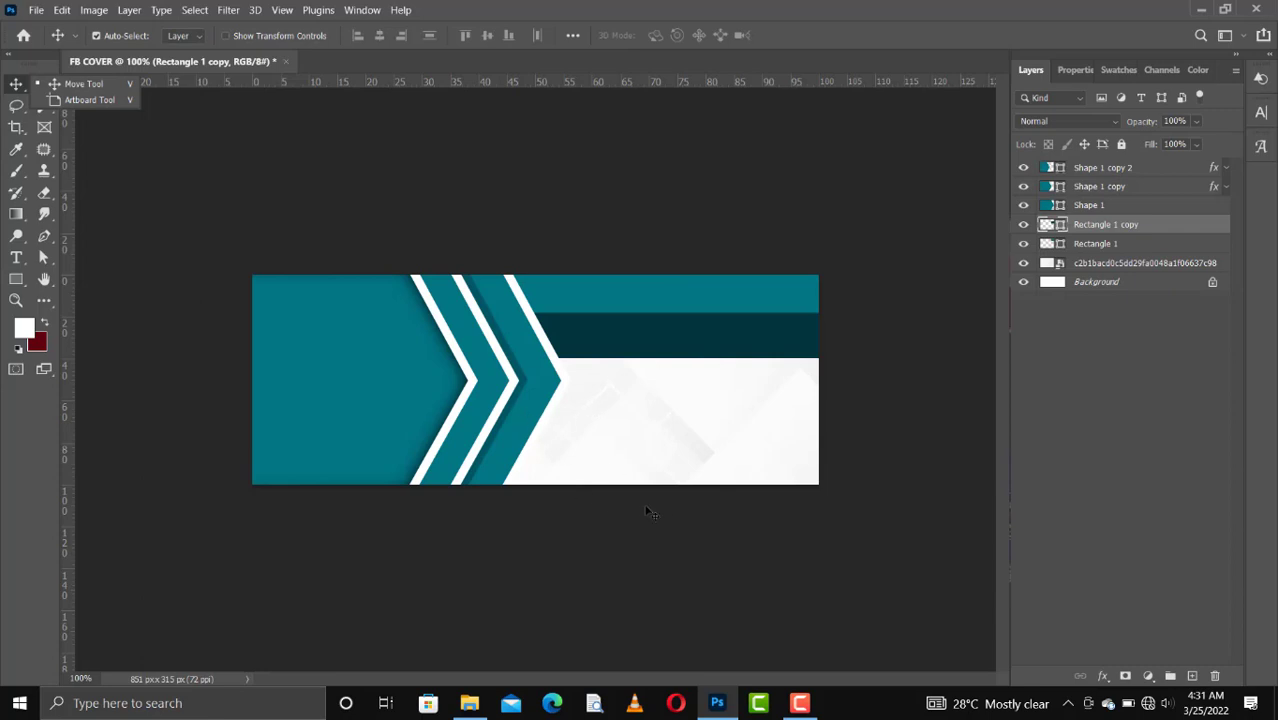
- Add a layer above the first header rectangle and draw a triangle about 165 by 116 px with the Pen tool, beside the arrow's lower edge
{"action": "left_click", "coordinate": [521, 421]}
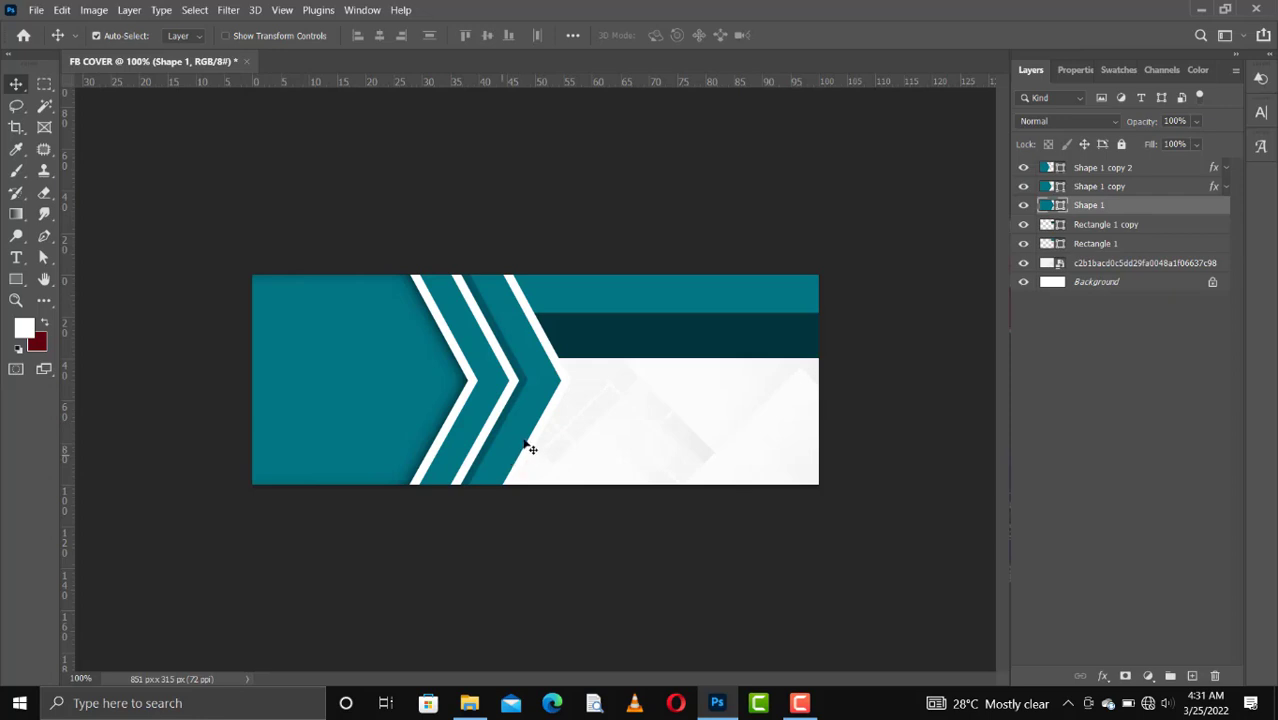
{"action": "left_click", "coordinate": [1099, 247]}
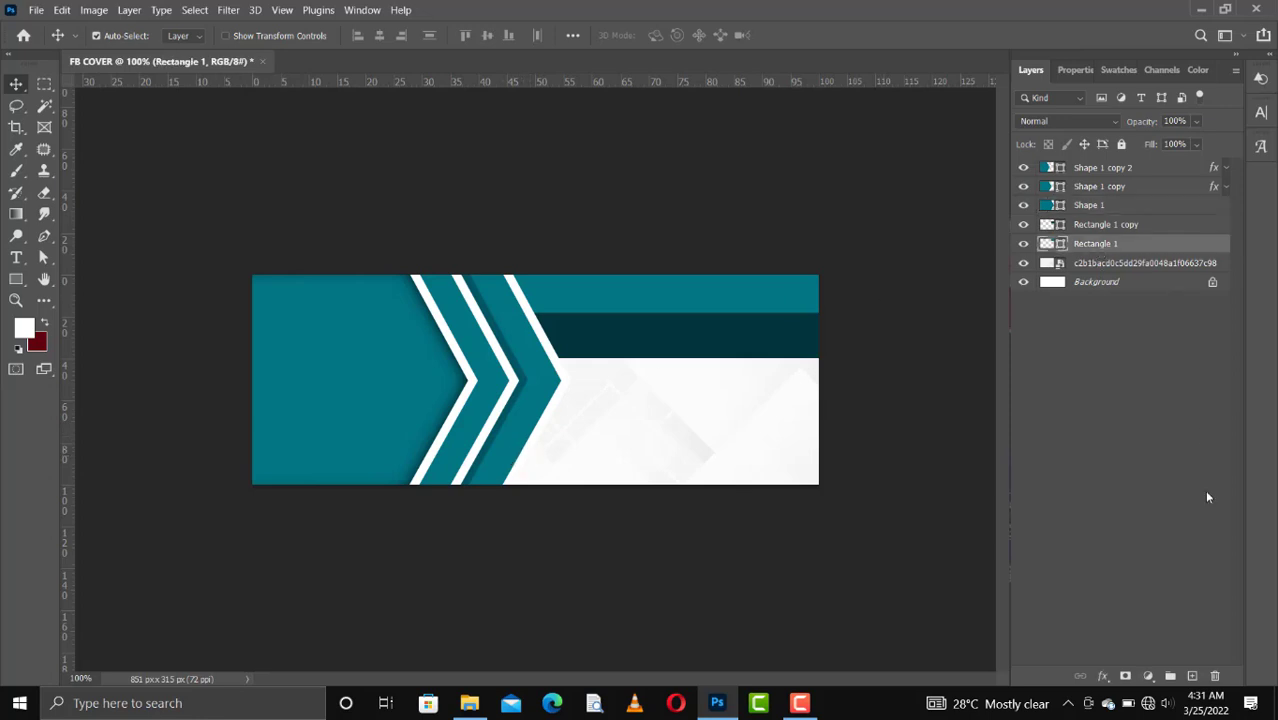
{"action": "left_click", "coordinate": [1192, 675]}
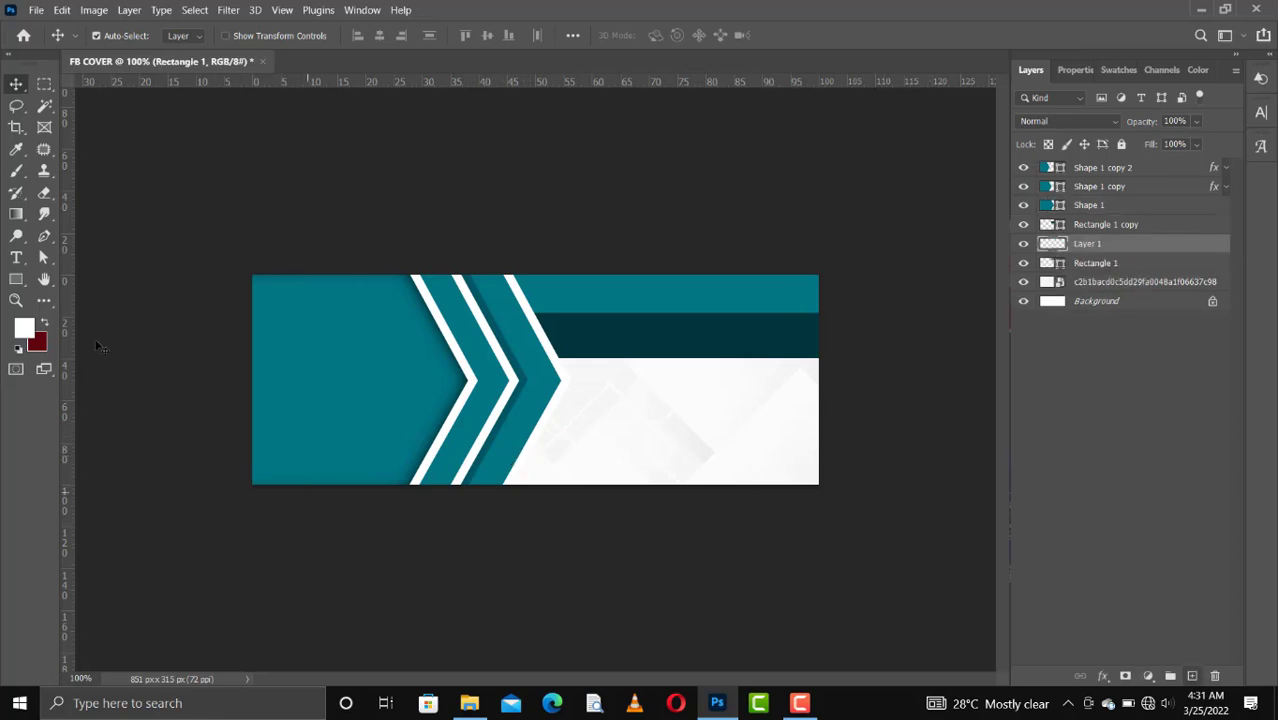
{"action": "left_click", "coordinate": [44, 238]}
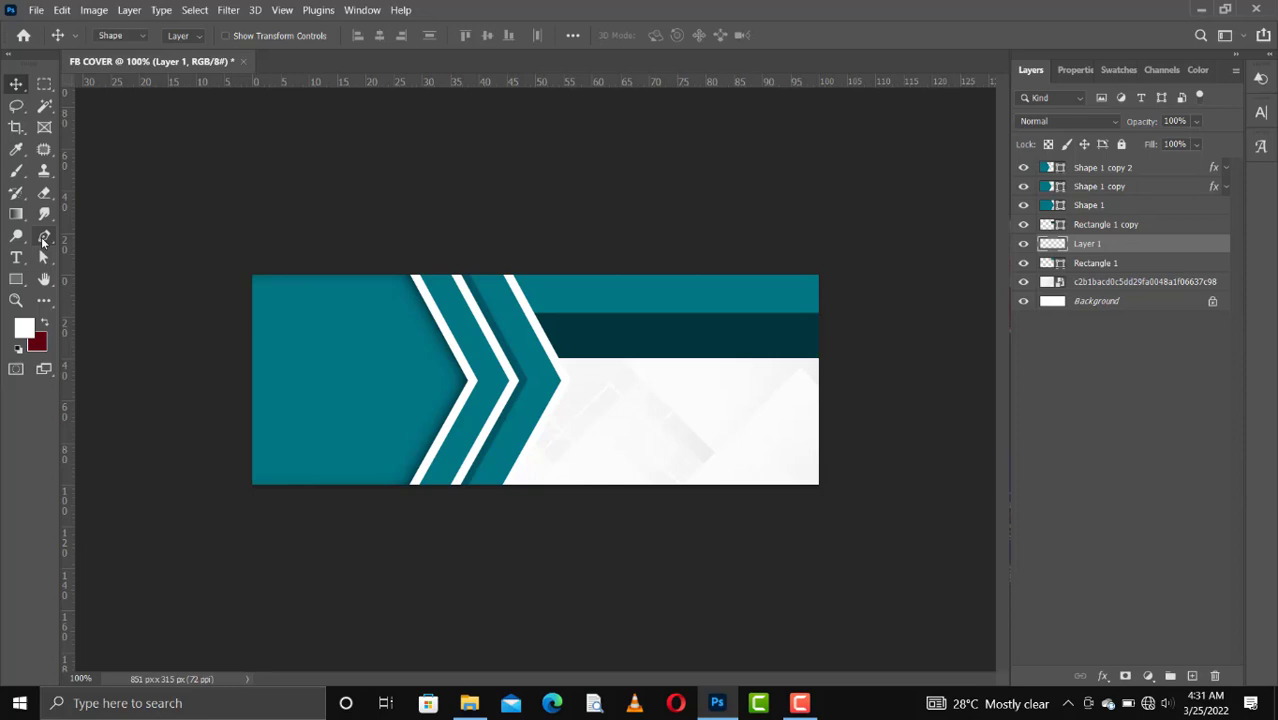
{"action": "left_click", "coordinate": [541, 411]}
{"action": "left_click", "coordinate": [541, 411]}
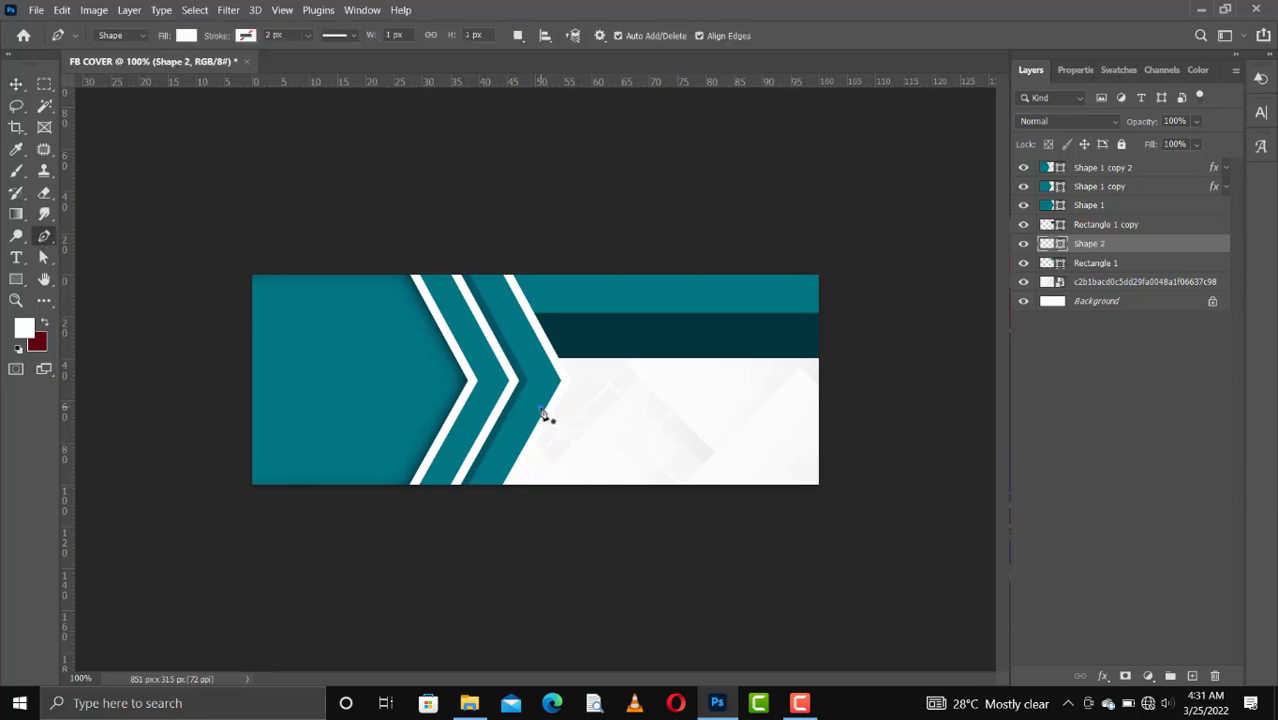
{"action": "left_click", "coordinate": [609, 483]}
{"action": "left_click", "coordinate": [500, 485]}
- Fill the triangle at the canvas's bottom edge with the recently used dark teal
{"action": "left_click", "coordinate": [186, 35]}
{"action": "left_click", "coordinate": [82, 123]}
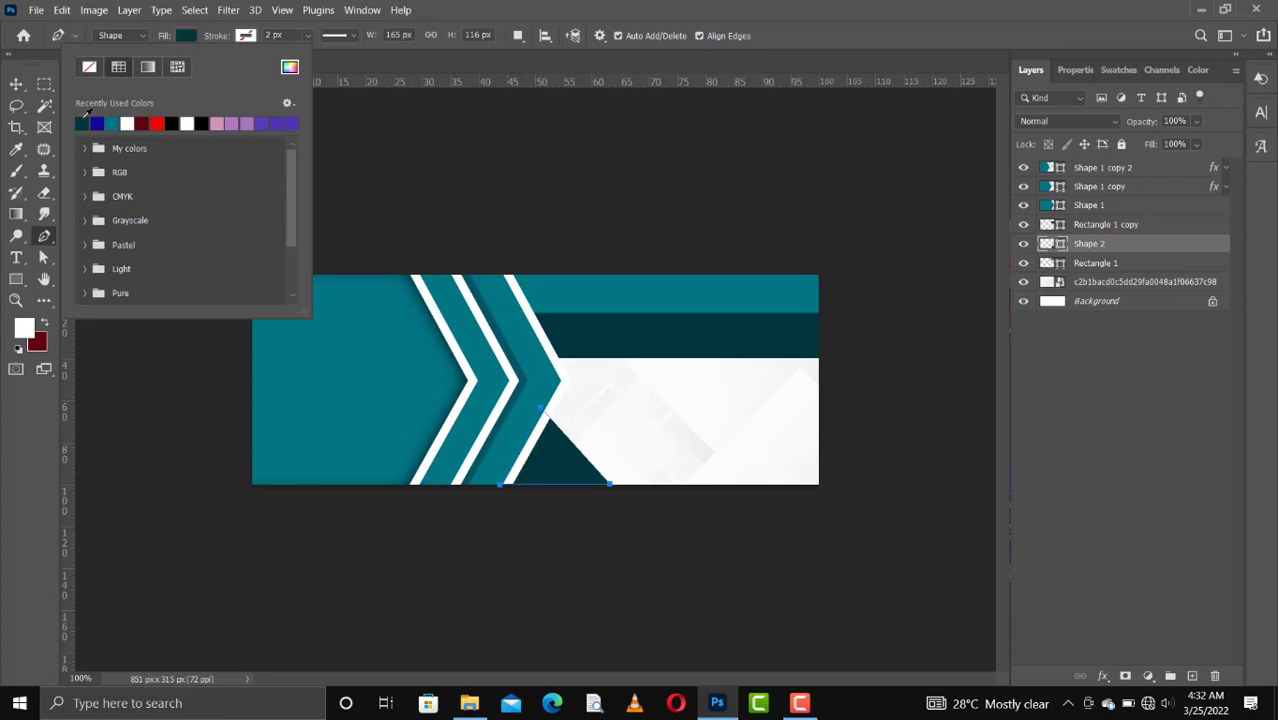
{"action": "left_click", "coordinate": [16, 85]}
{"action": "left_click", "coordinate": [680, 418]}
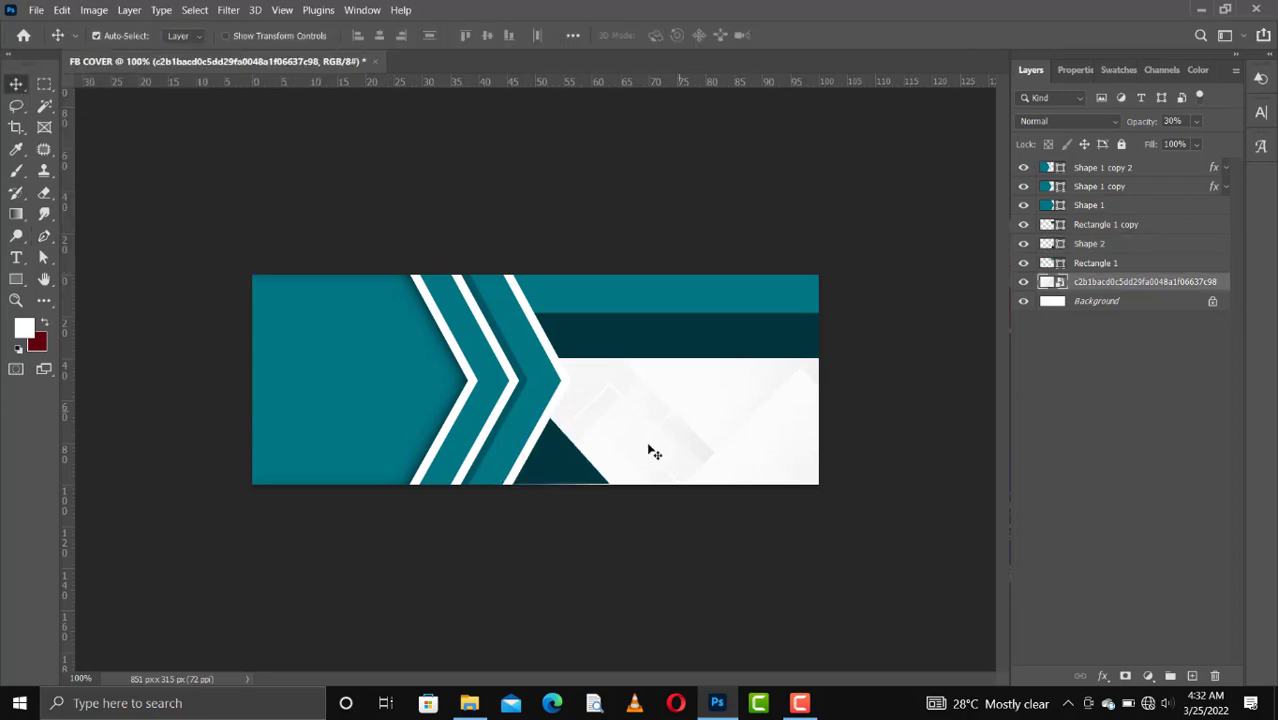
{"action": "left_click", "coordinate": [585, 468]}
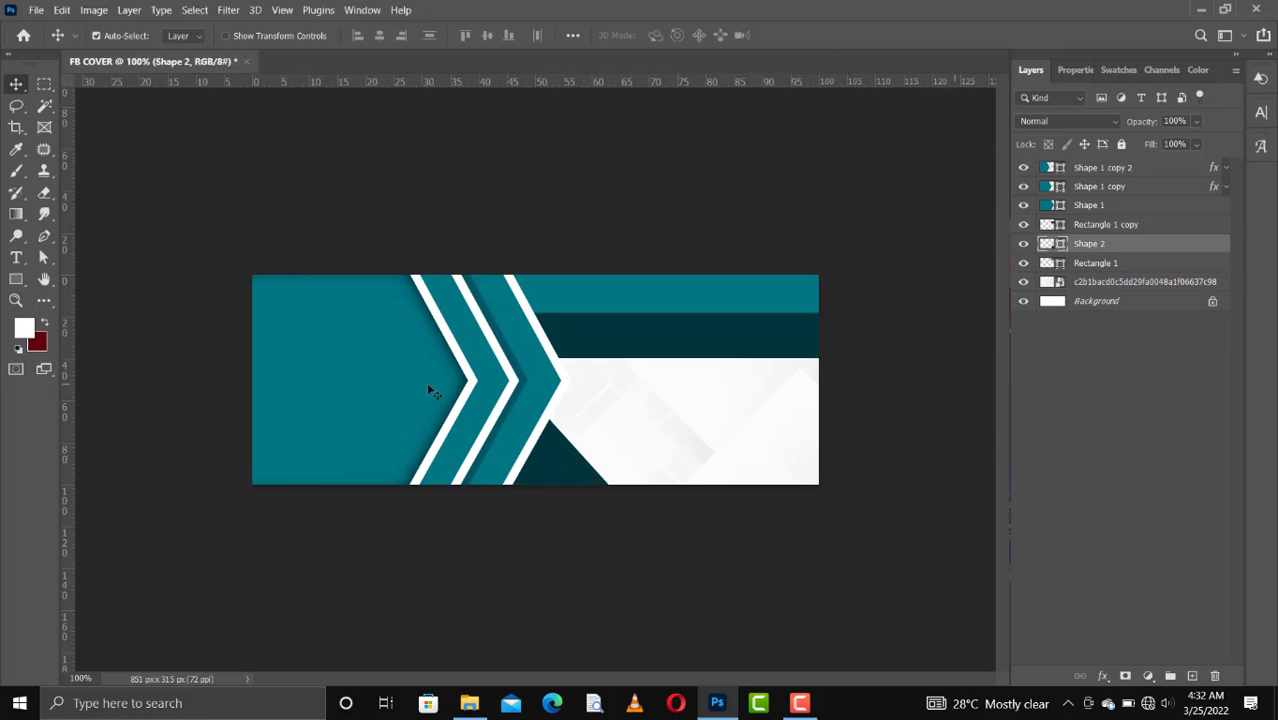
- Set the white stroke width of the topmost arrow and the middle arrow to 6 px each
{"action": "left_click", "coordinate": [363, 359]}
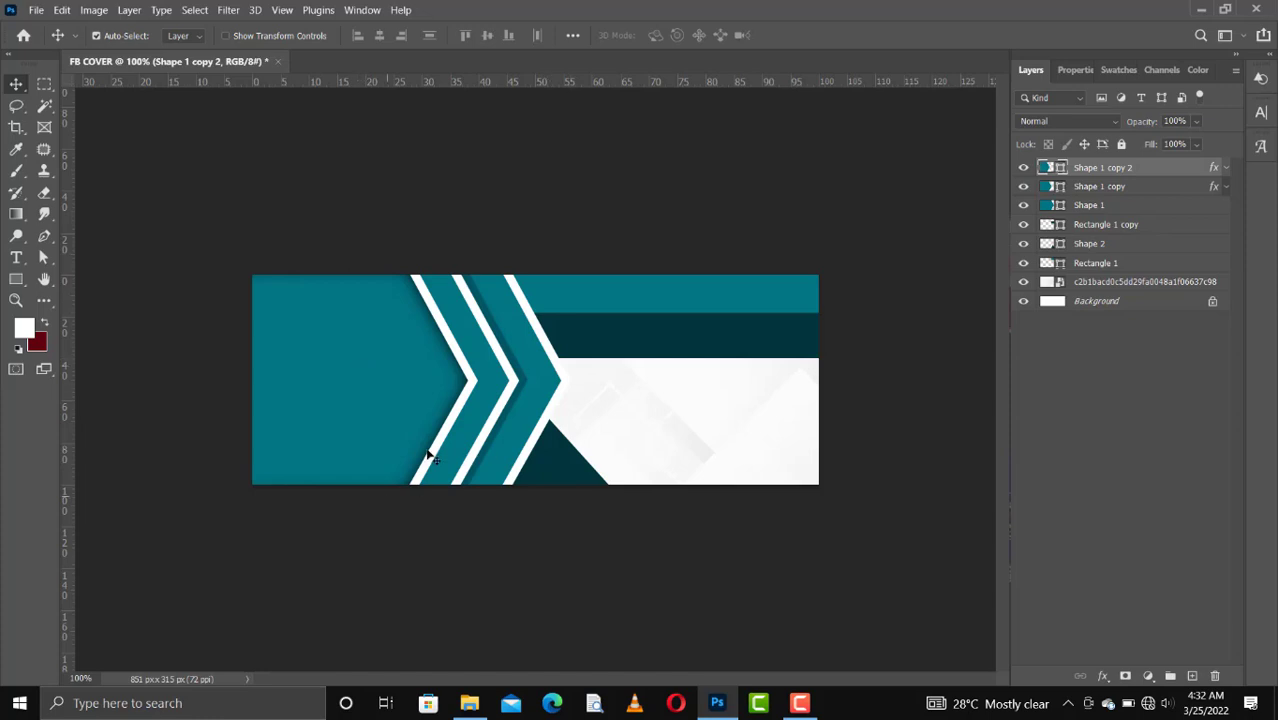
{"action": "key", "text": "u"}
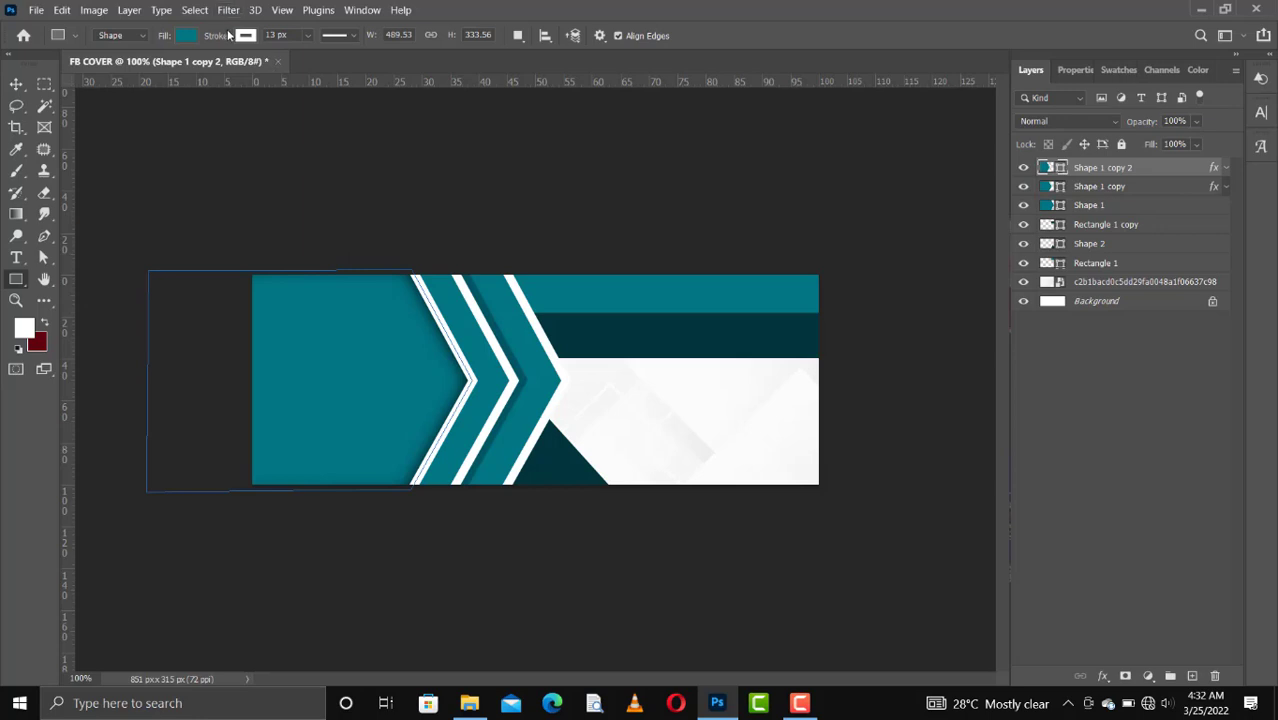
{"action": "left_click_drag", "start_coordinate": [228, 38], "coordinate": [223, 38]}
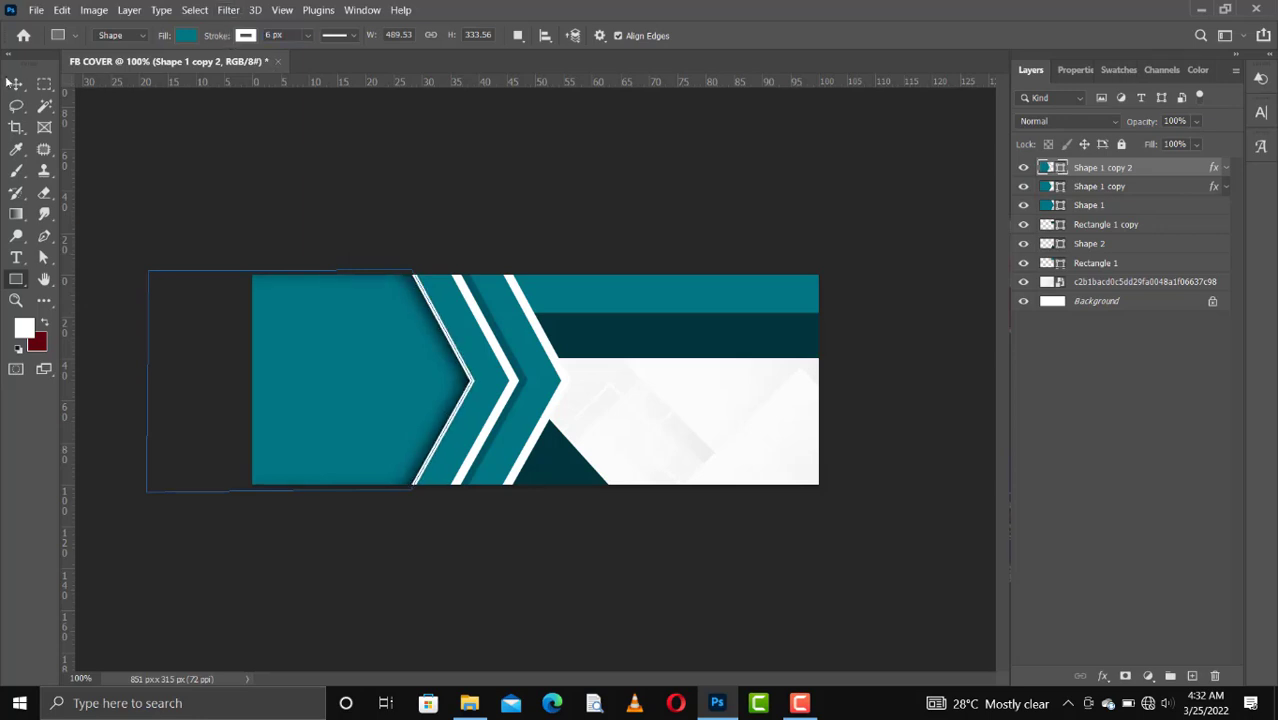
{"action": "key", "text": "v"}
{"action": "left_click", "coordinate": [484, 352]}
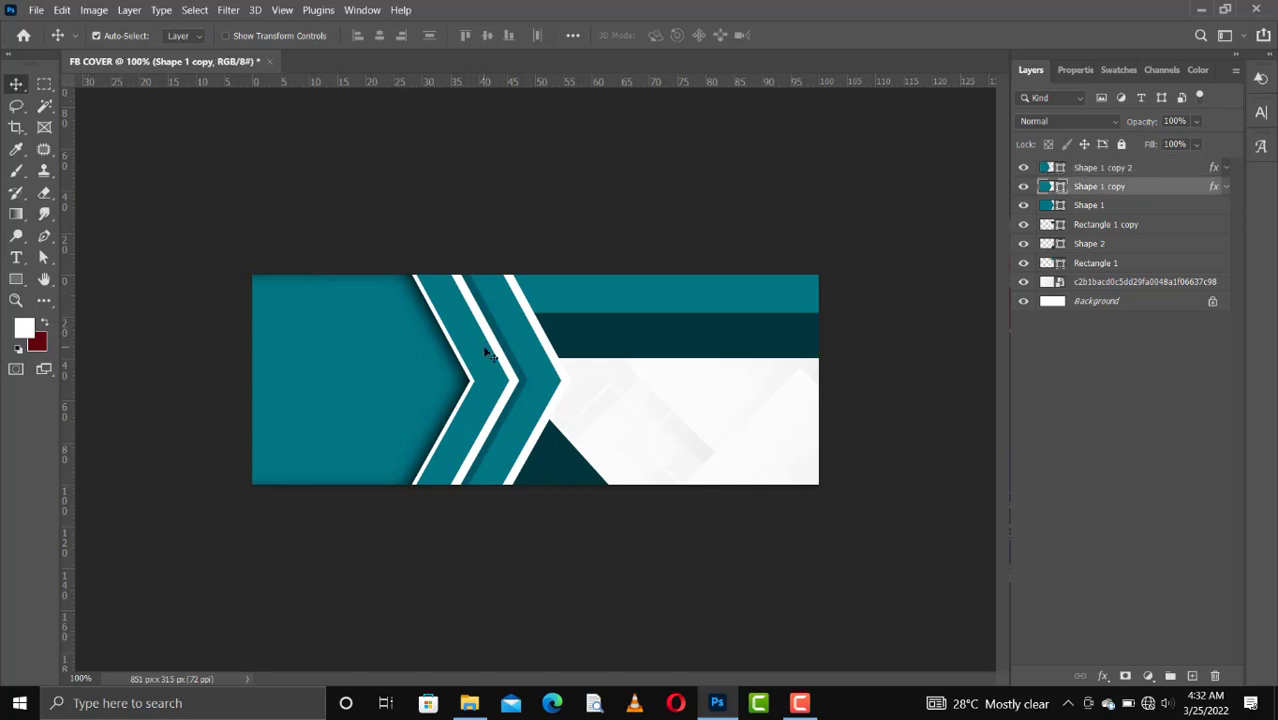
{"action": "key", "text": "u"}
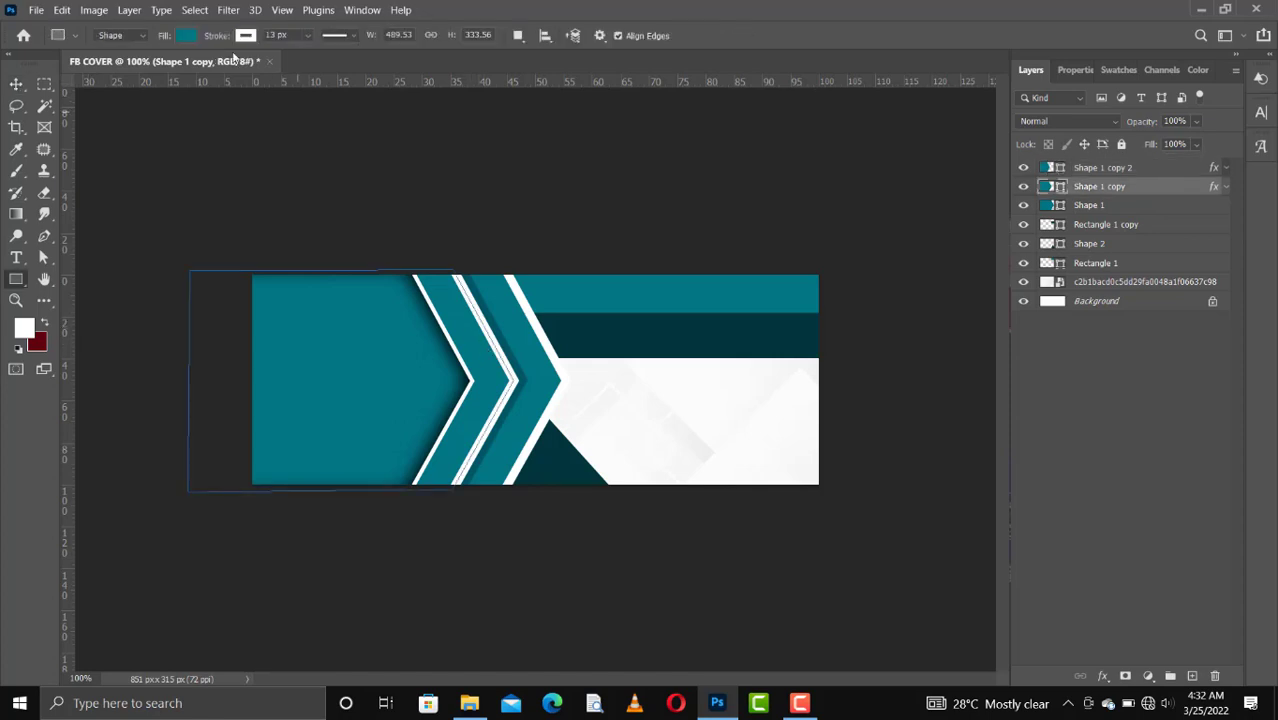
{"action": "left_click_drag", "start_coordinate": [220, 40], "coordinate": [220, 38]}
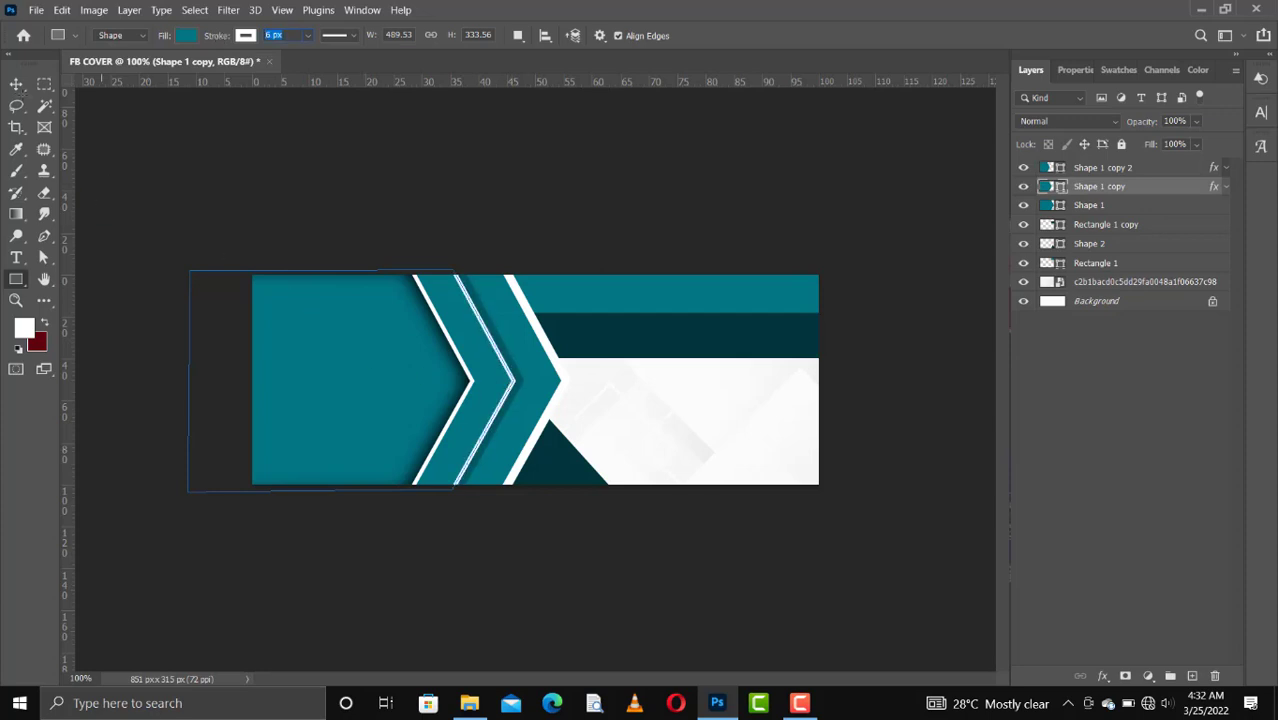
{"action": "key", "text": "v"}
- Place the Layer 1 photo from the seminar folder above the topmost arrow and enlarge it to cover the left part of the canvas
{"action": "left_click", "coordinate": [530, 380]}
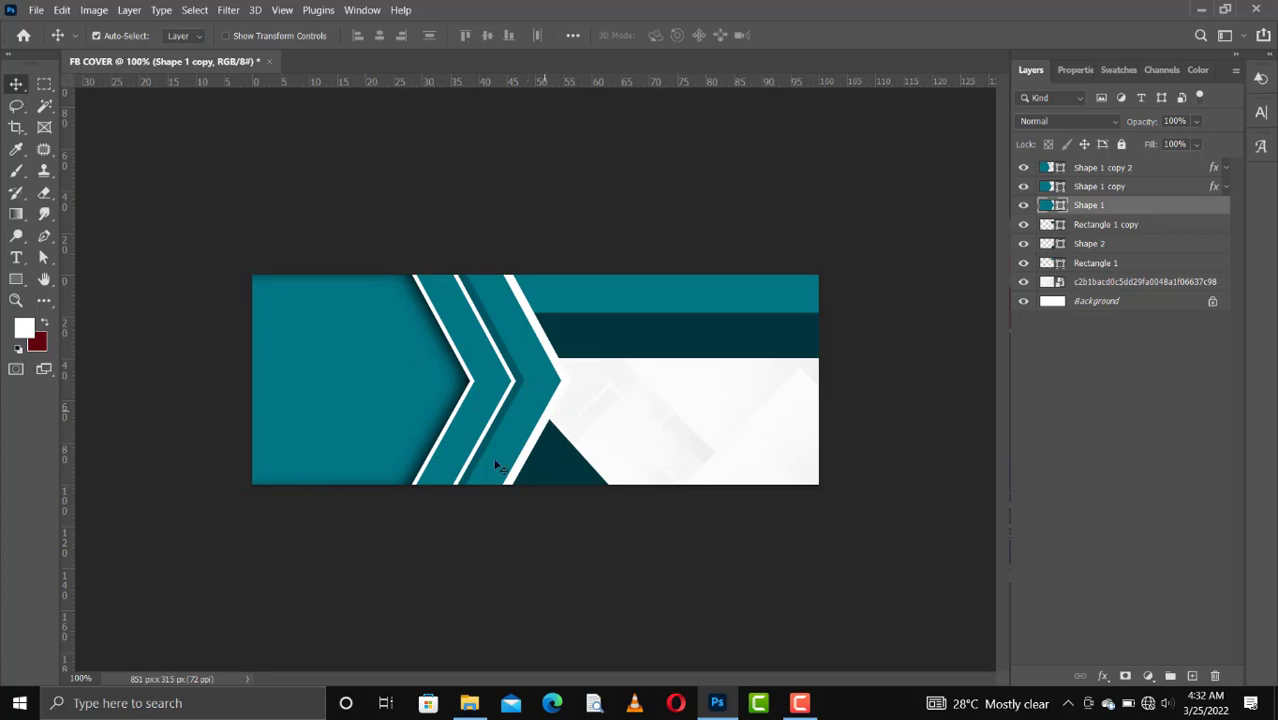
{"action": "left_click", "coordinate": [400, 402]}
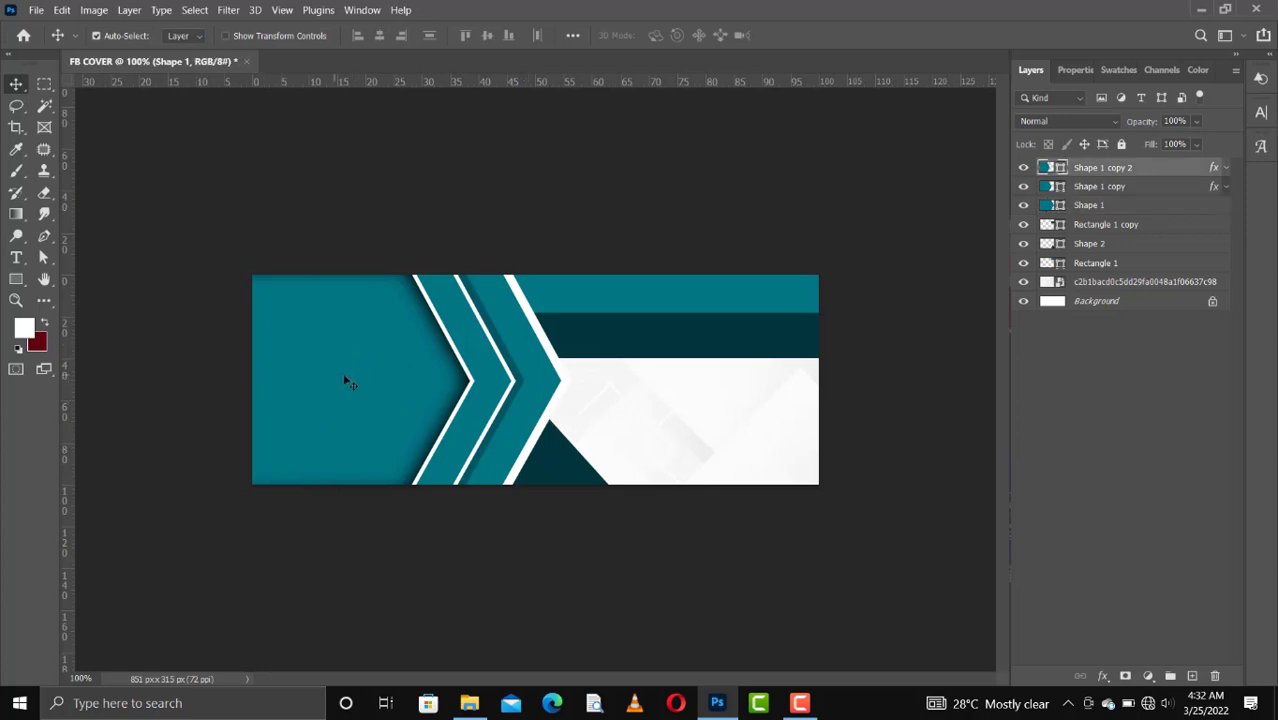
{"action": "left_click", "coordinate": [469, 703]}
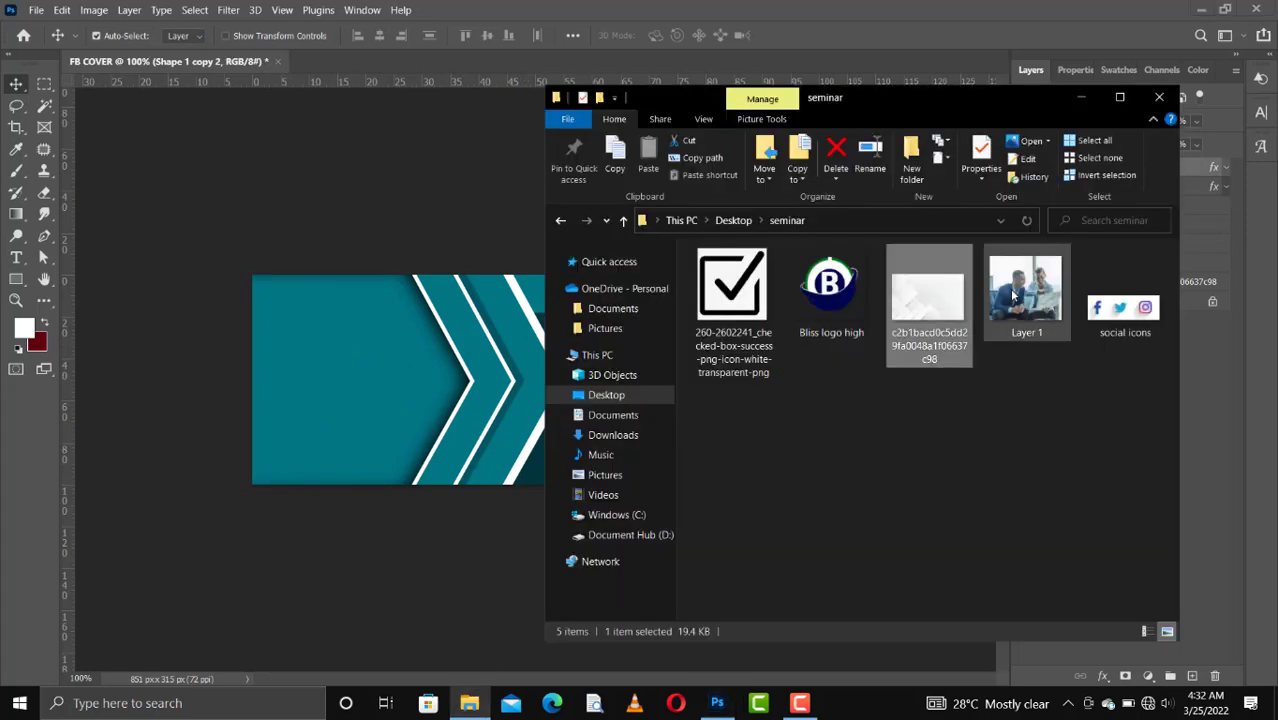
{"action": "left_click_drag", "start_coordinate": [1013, 297], "coordinate": [354, 365]}
{"action": "left_click", "coordinate": [336, 388]}
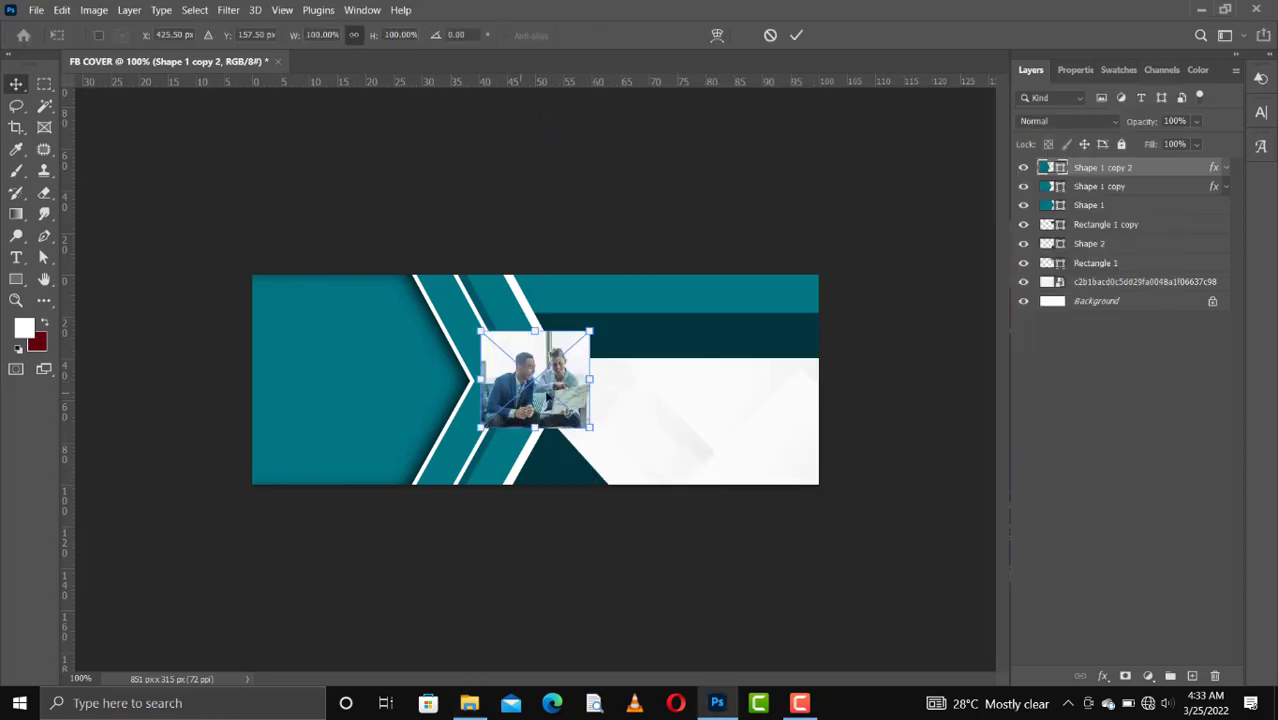
{"action": "left_click_drag", "start_coordinate": [482, 334], "coordinate": [261, 299]}
{"action": "left_click_drag", "start_coordinate": [364, 371], "coordinate": [478, 517]}
{"action": "key", "text": "Return"}
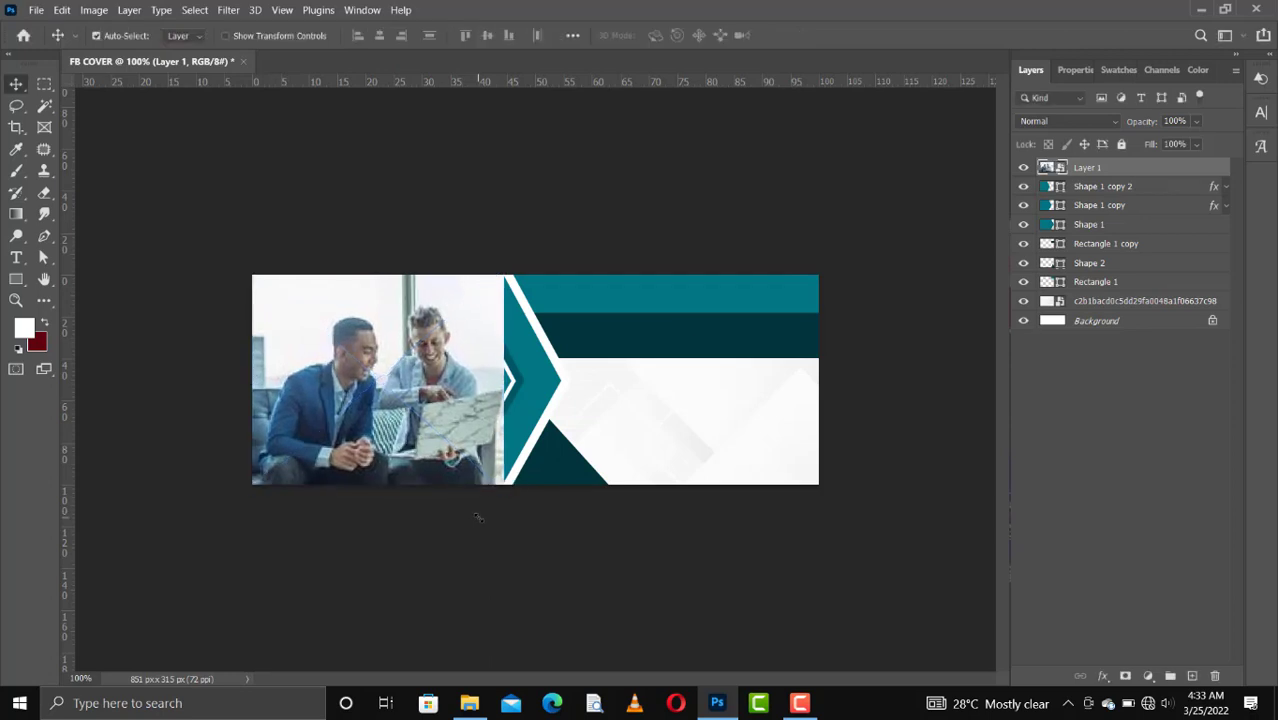
- Clip the Layer 1 photo to the topmost arrow and shift it slightly left so both men show inside the shape
{"action": "right_click", "coordinate": [1122, 166]}
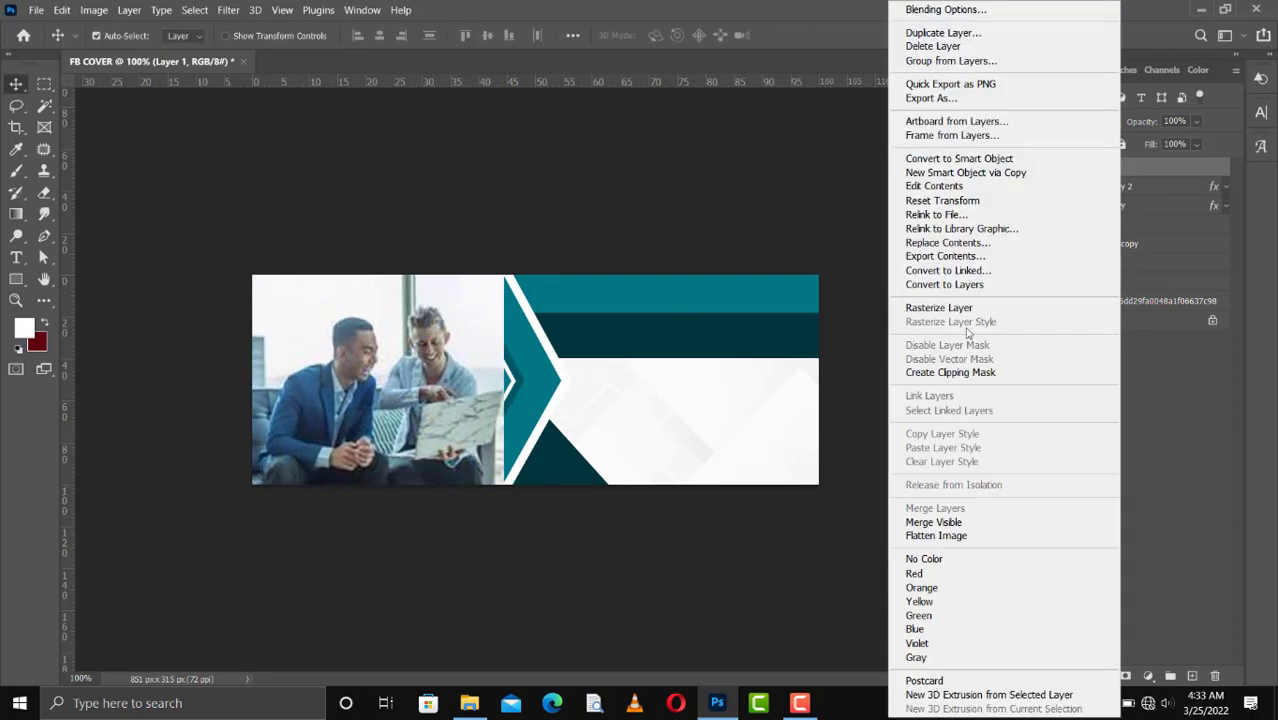
{"action": "left_click", "coordinate": [957, 374]}
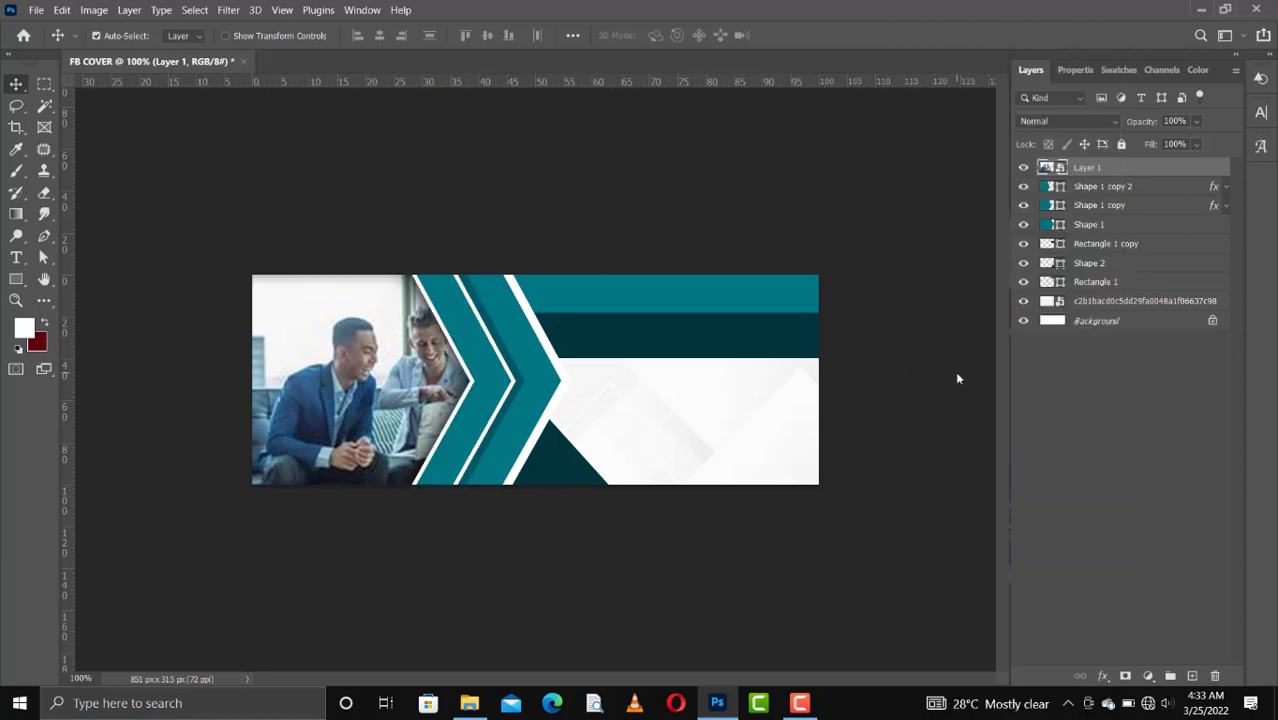
{"action": "left_click_drag", "start_coordinate": [436, 404], "coordinate": [413, 398]}
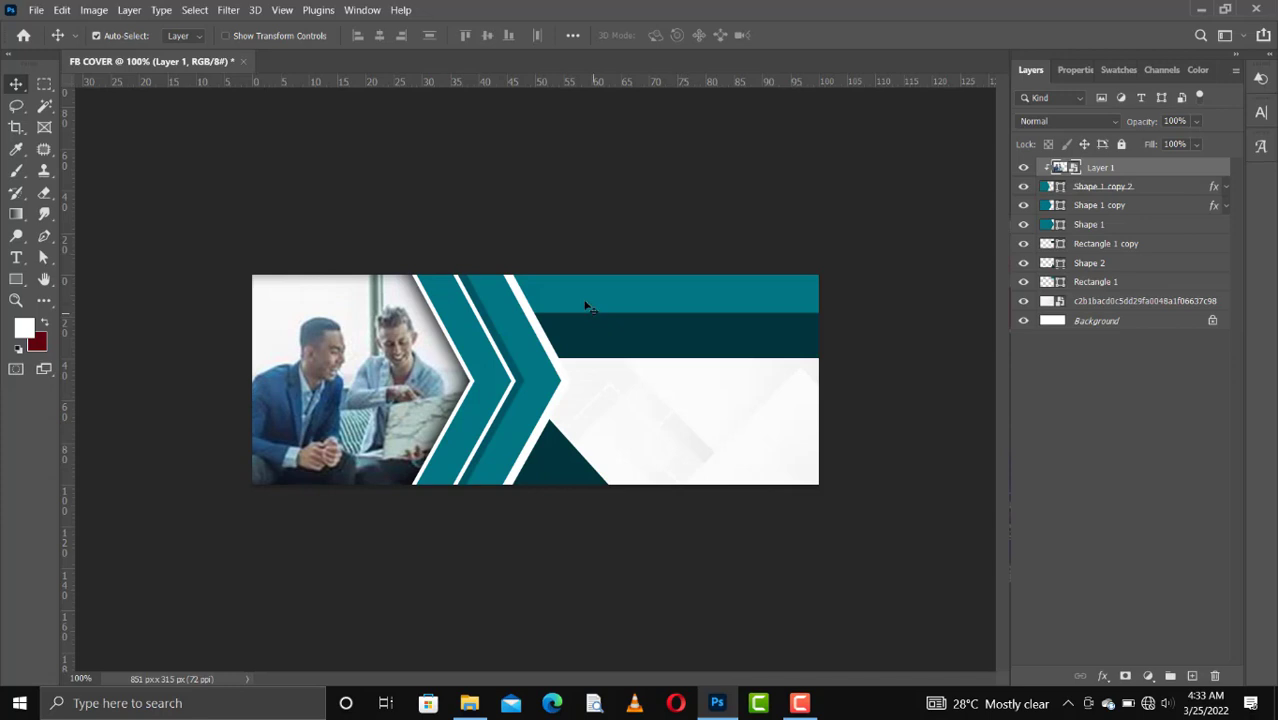
- Place the Bliss logo high image from the seminar folder above the first header rectangle, scaled to fit near the start of the lighter teal band
{"action": "left_click", "coordinate": [641, 285]}
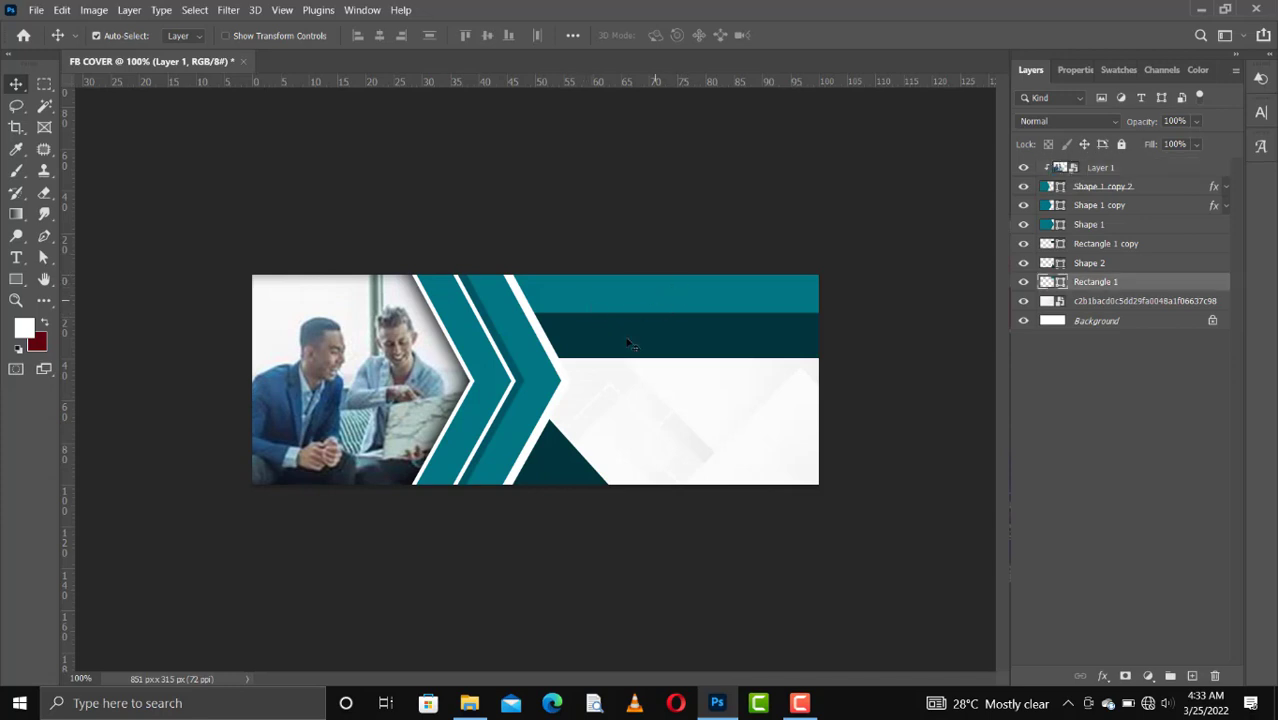
{"action": "left_click", "coordinate": [469, 703]}
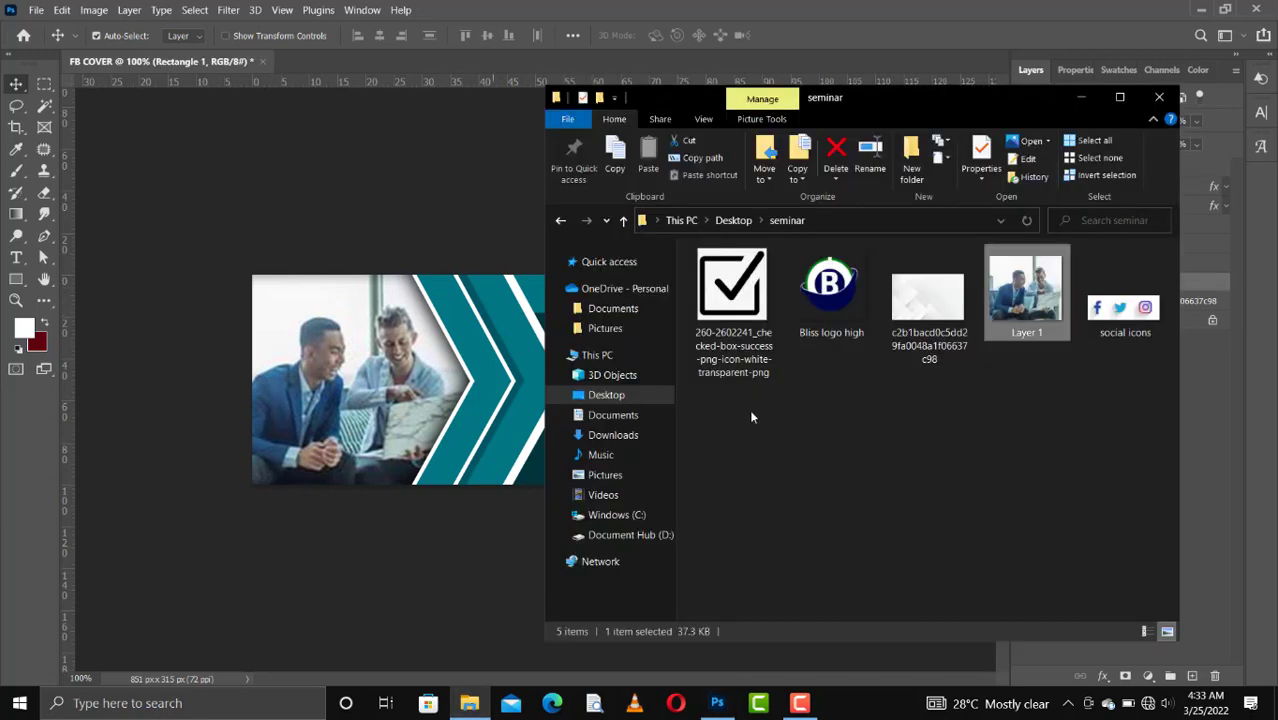
{"action": "left_click", "coordinate": [831, 288]}
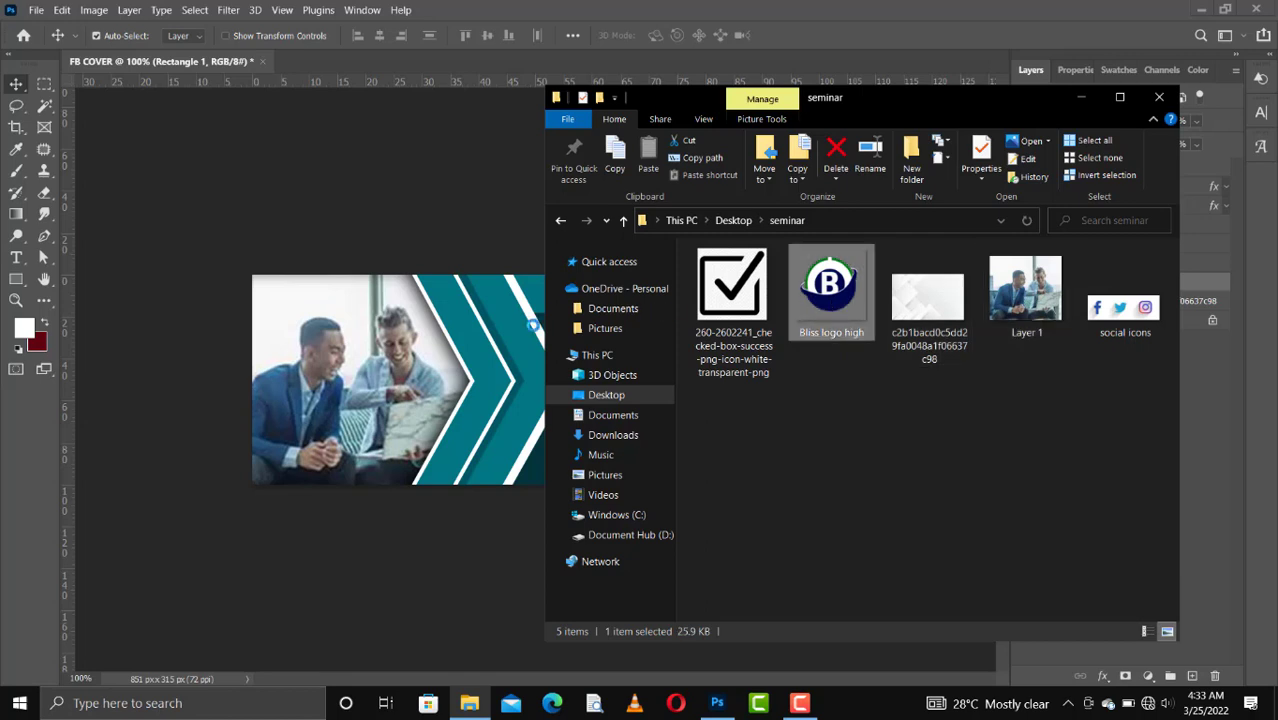
{"action": "left_click", "coordinate": [485, 357]}
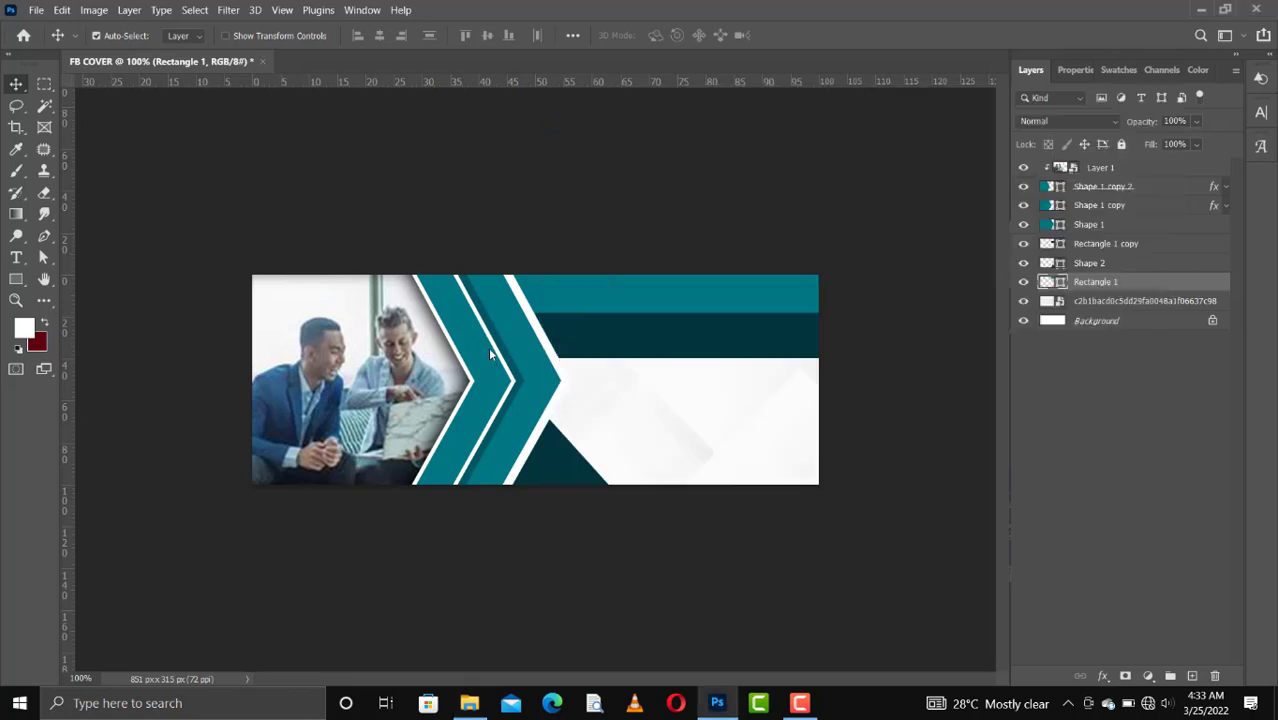
{"action": "left_click_drag", "start_coordinate": [488, 347], "coordinate": [488, 348]}
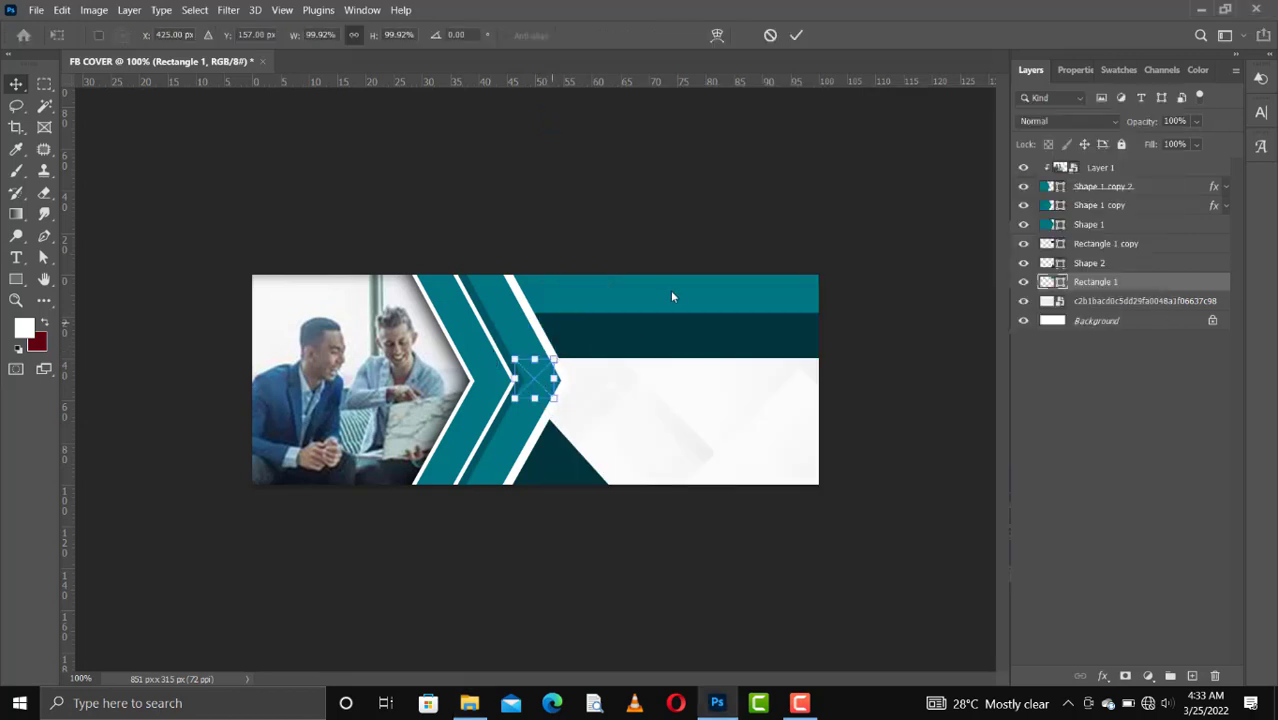
{"action": "left_click_drag", "start_coordinate": [534, 378], "coordinate": [694, 296]}
{"action": "left_click_drag", "start_coordinate": [587, 290], "coordinate": [586, 309]}
{"action": "key", "text": "Return"}
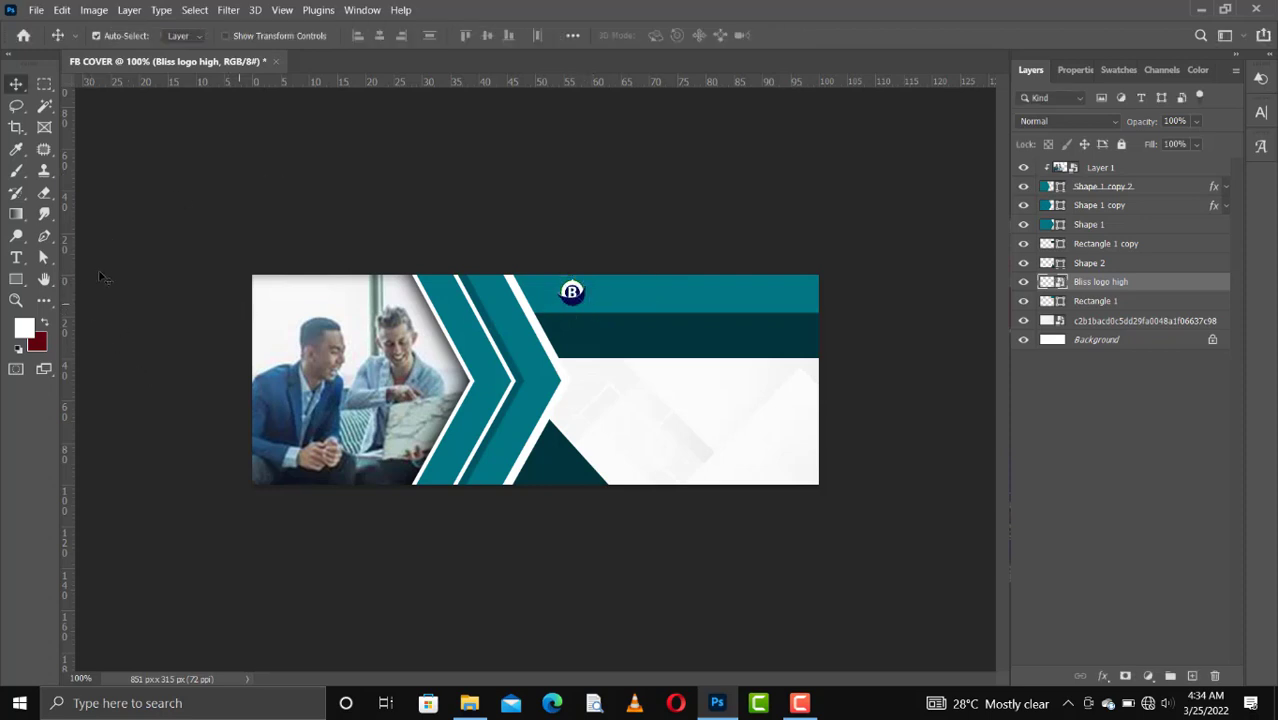
- Move the logo slightly closer to the arrow and nudge it to the vertical middle of the lighter teal band
{"action": "key", "text": "z"}
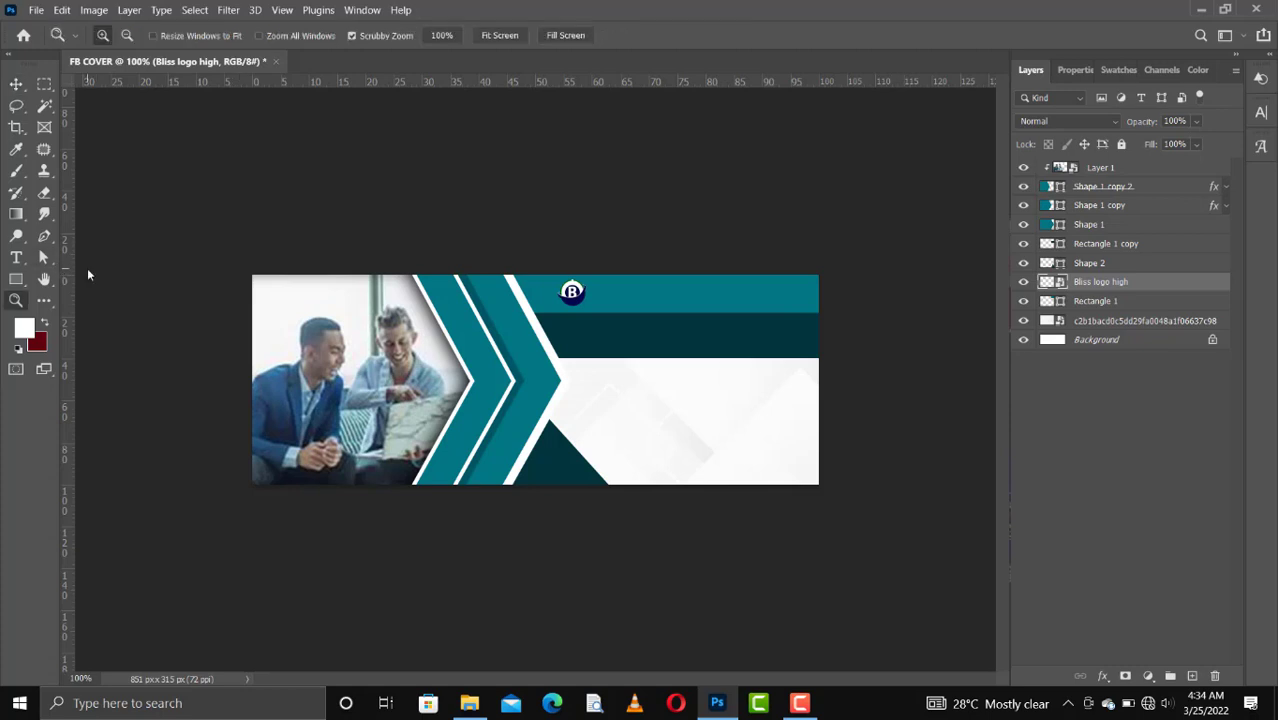
{"action": "left_click", "coordinate": [510, 348]}
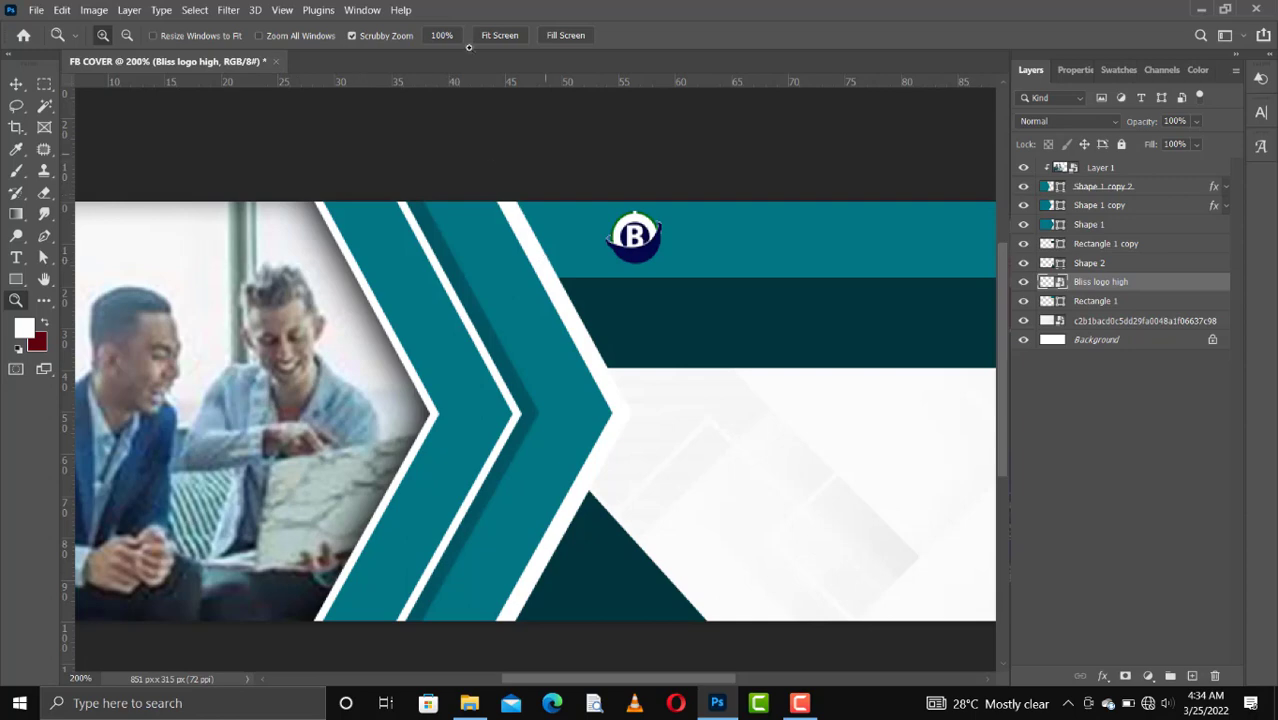
{"action": "left_click", "coordinate": [498, 35]}
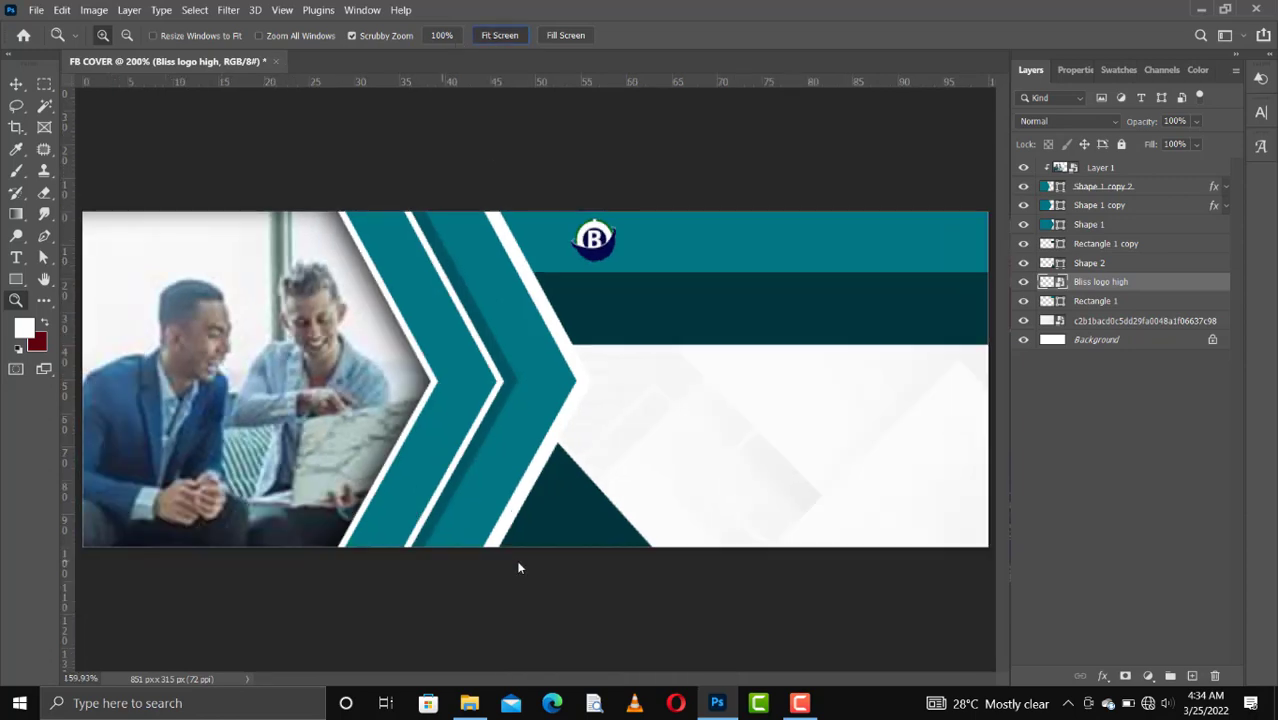
{"action": "key", "text": "v"}
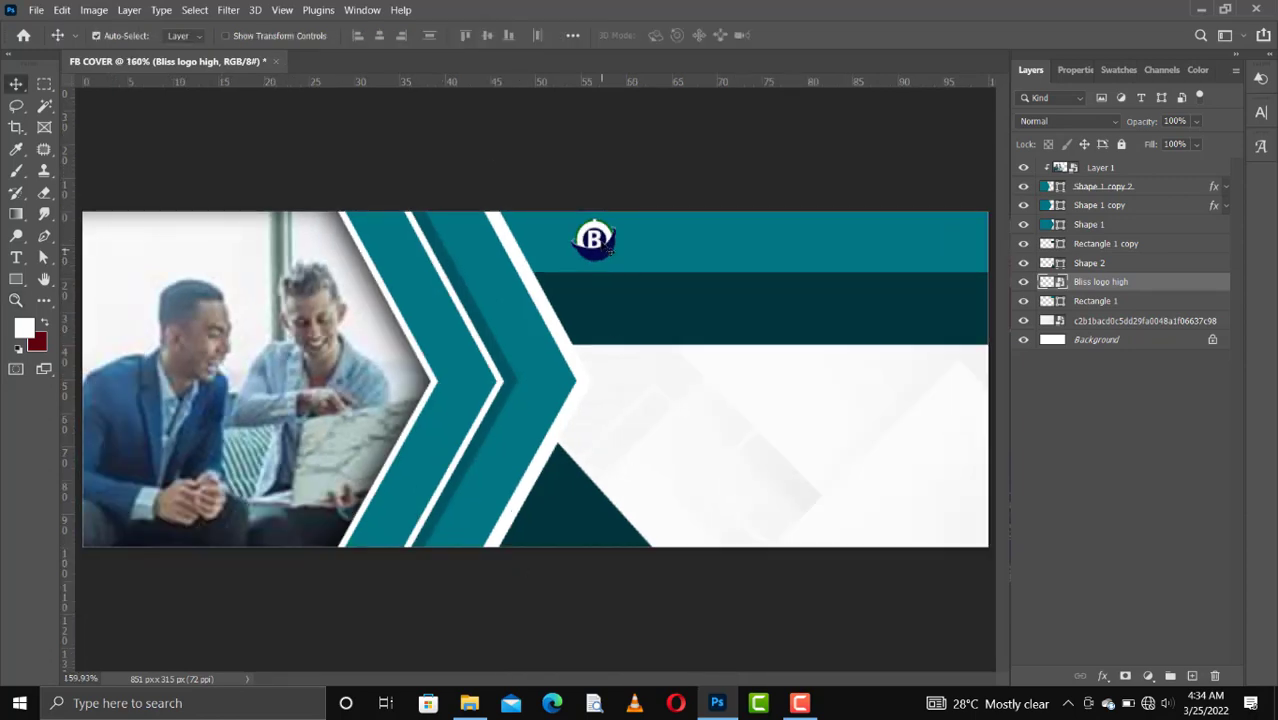
{"action": "mouse_move", "coordinate": [599, 242]}
{"action": "left_mouse_down"}
{"action": "mouse_move", "coordinate": [597, 265]}
{"action": "mouse_move", "coordinate": [590, 253]}
{"action": "left_mouse_up"}
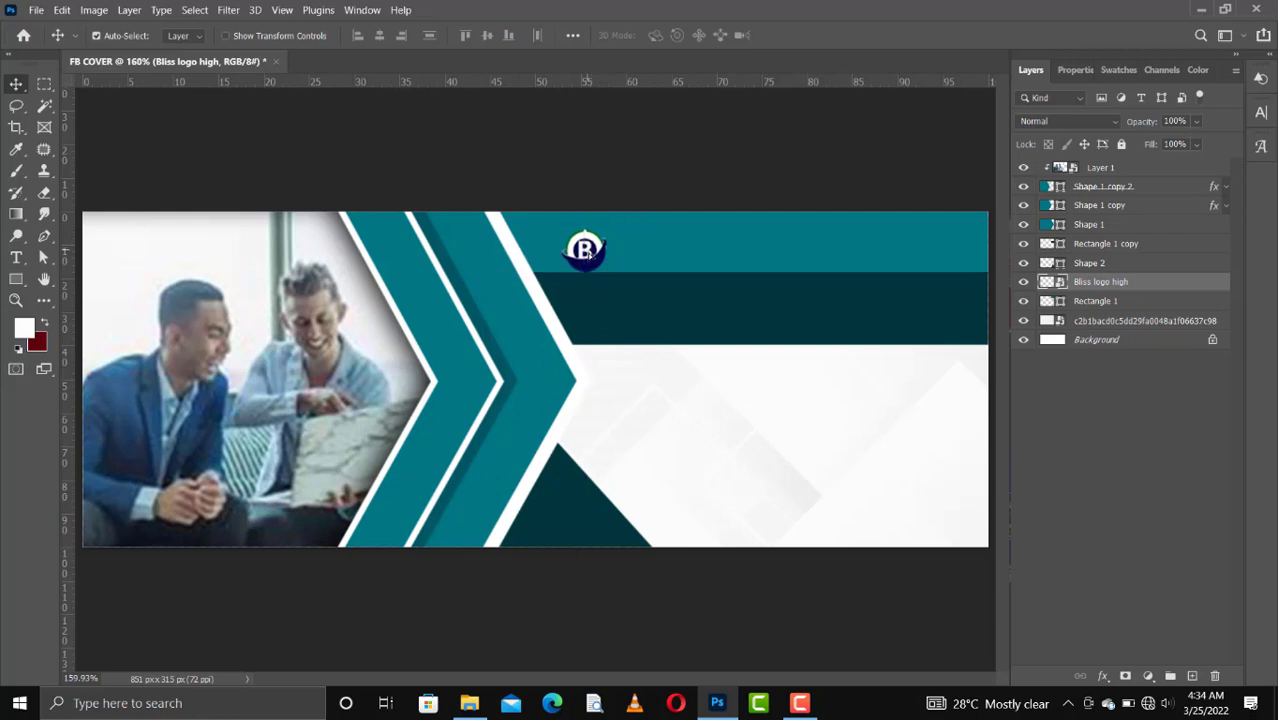
{"action": "key", "text": "Up"}
{"action": "key", "text": "Up"}
{"action": "key", "text": "Up"}
{"action": "key", "text": "Up"}
{"action": "key", "text": "Up"}
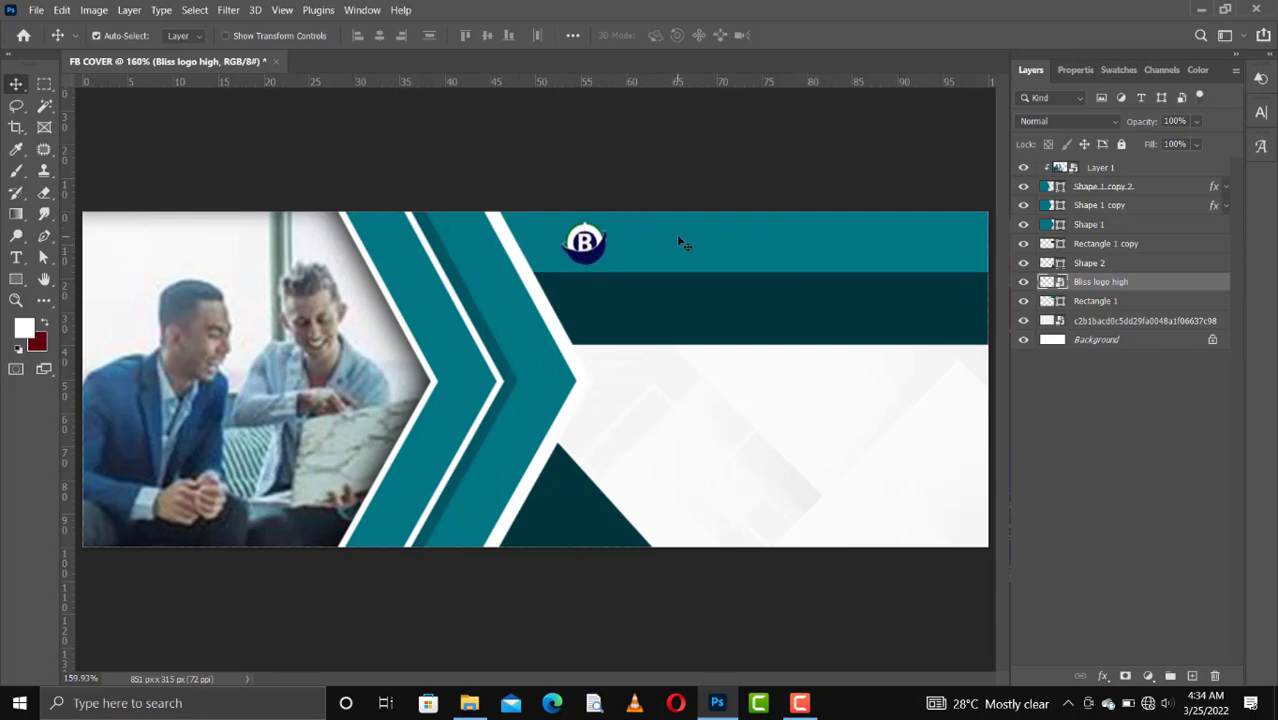
- Move the dark triangle slightly down and left so less of it shows above the canvas's bottom edge
{"action": "left_click", "coordinate": [843, 252]}
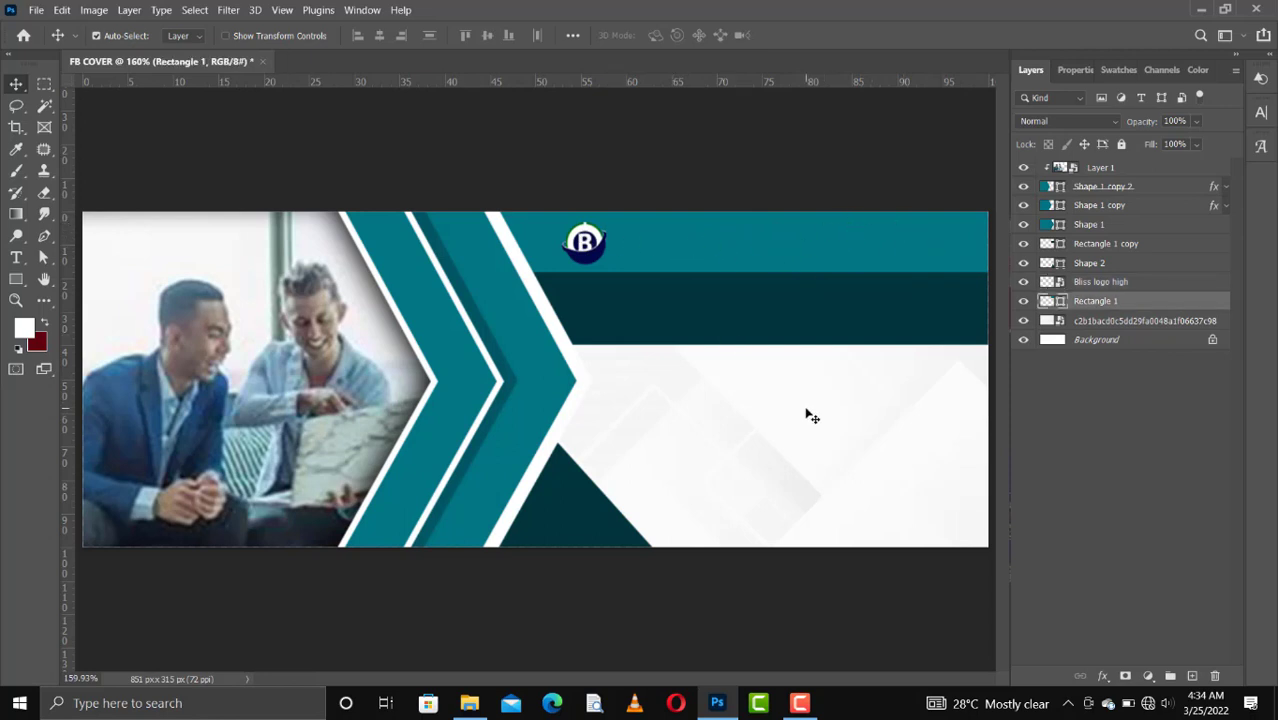
{"action": "left_click", "coordinate": [585, 518]}
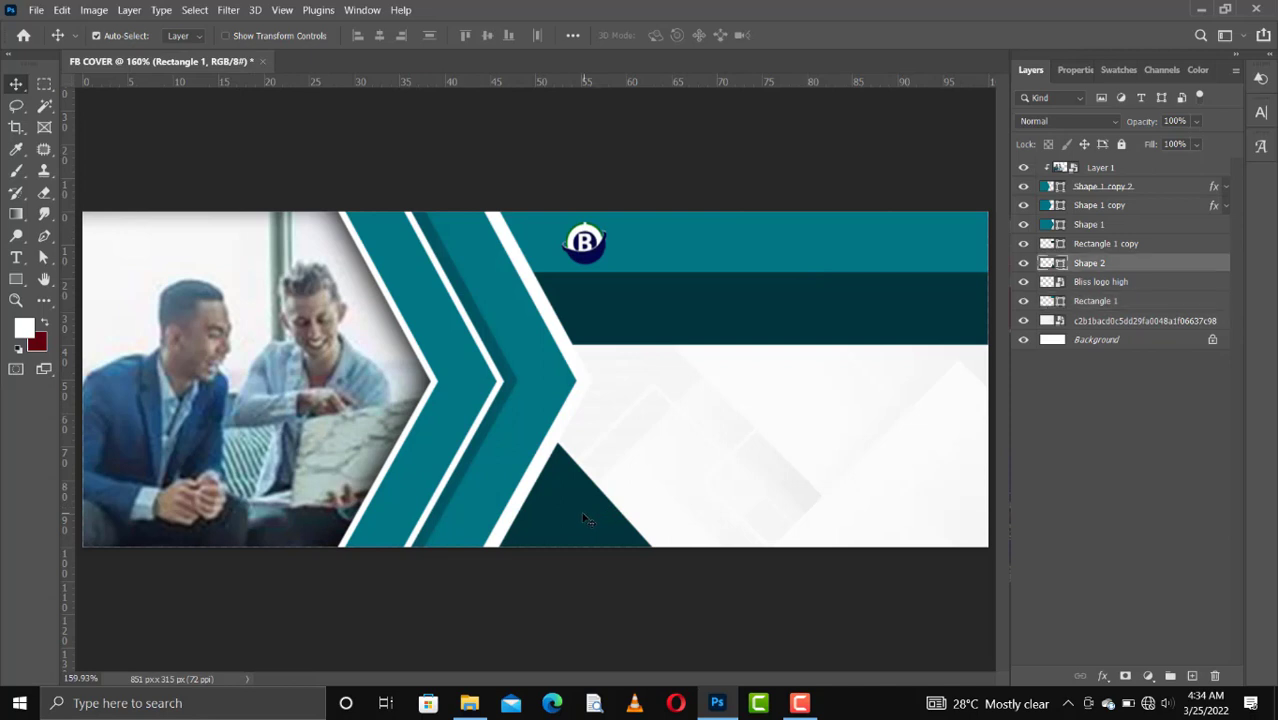
{"action": "left_click_drag", "start_coordinate": [585, 518], "coordinate": [580, 528]}
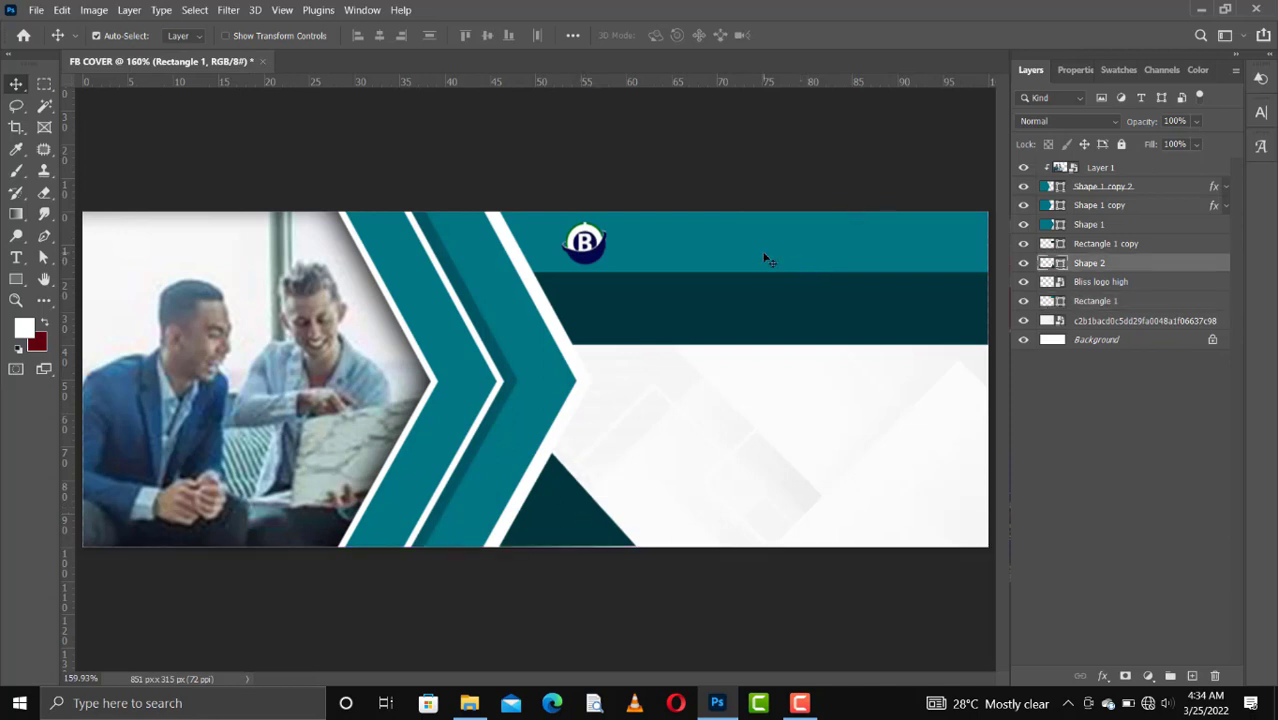
- Add the white centred text "Bliss Innovation" over the dark header band, on a layer above the first header rectangle
{"action": "left_click", "coordinate": [766, 259]}
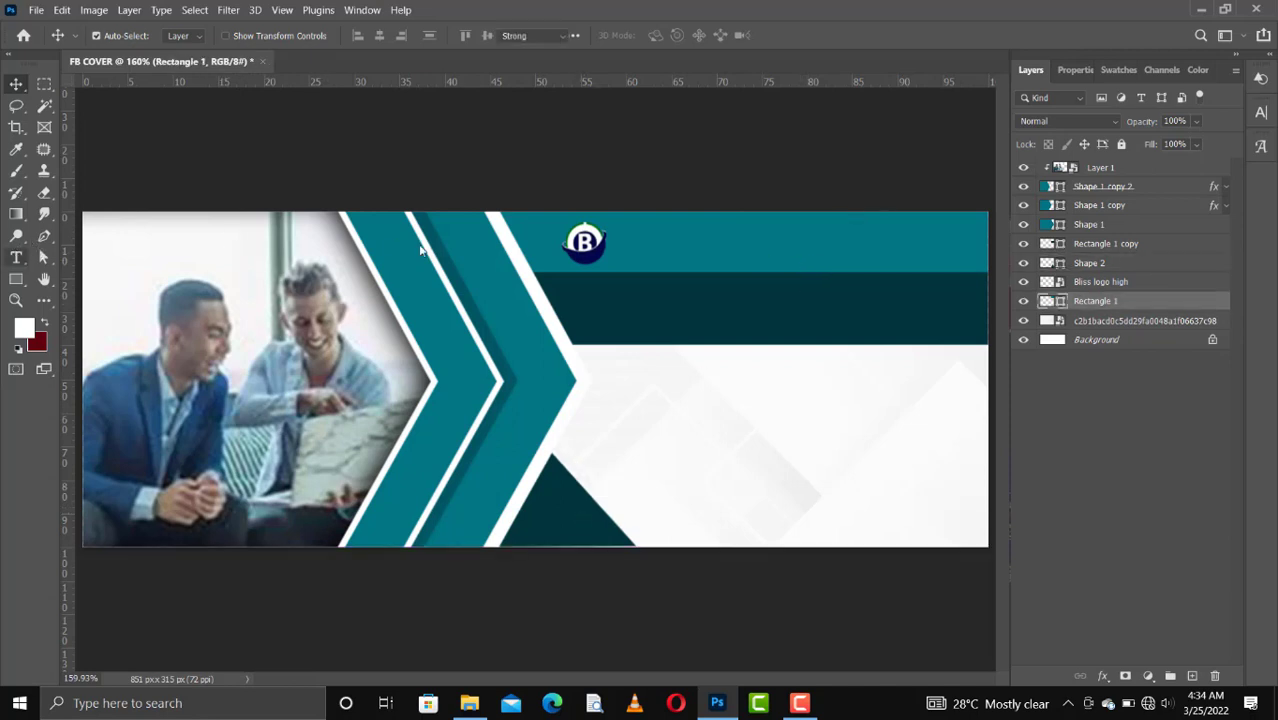
{"action": "key", "text": "t"}
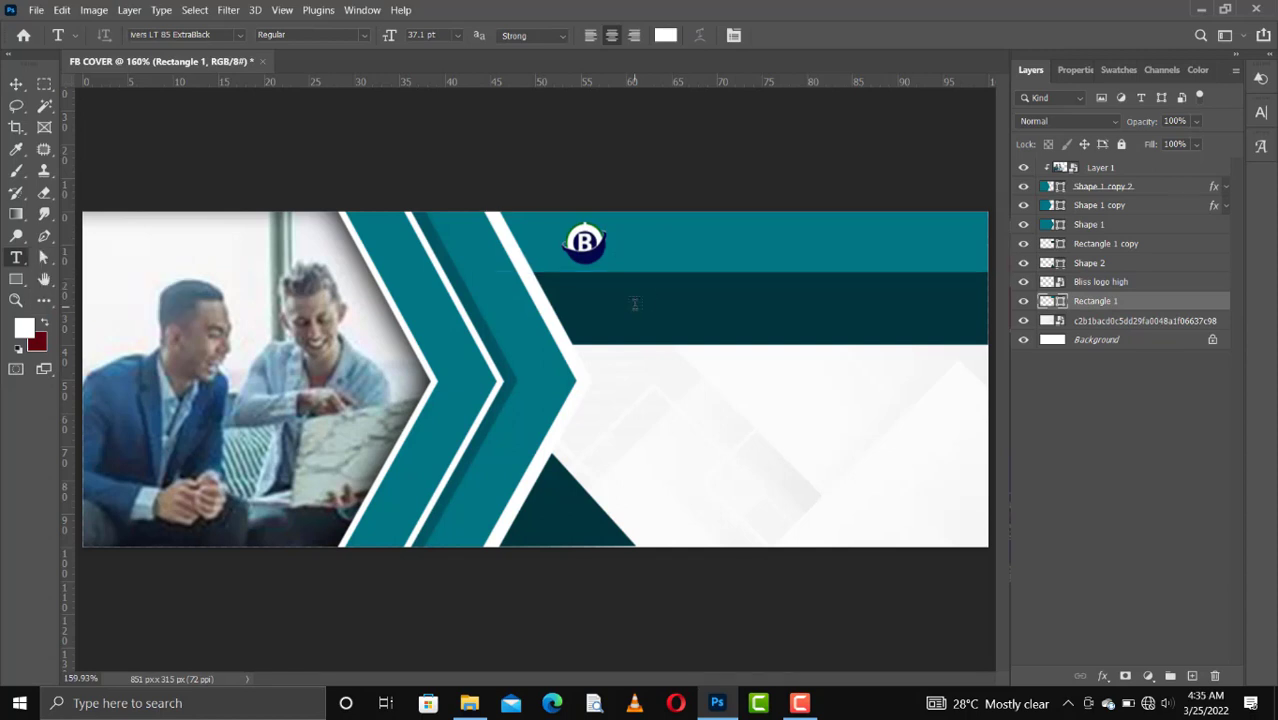
{"action": "left_click", "coordinate": [634, 303]}
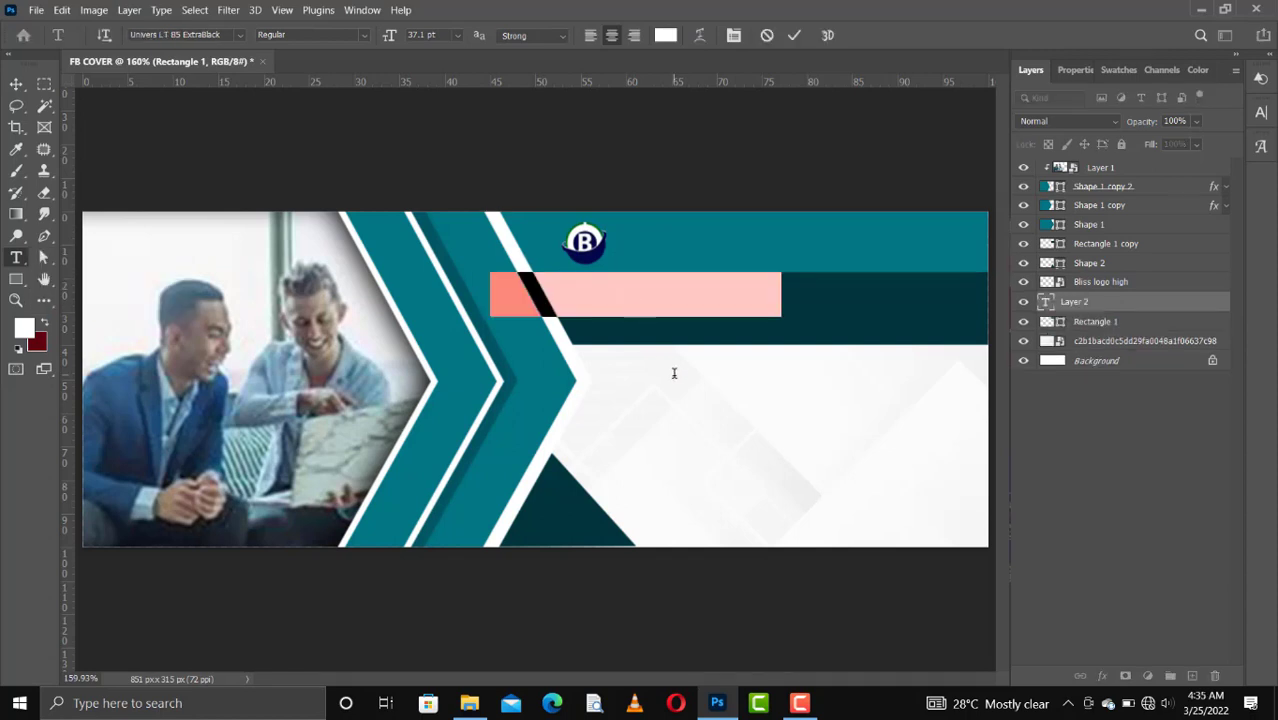
{"action": "key", "text": "BackSpace"}
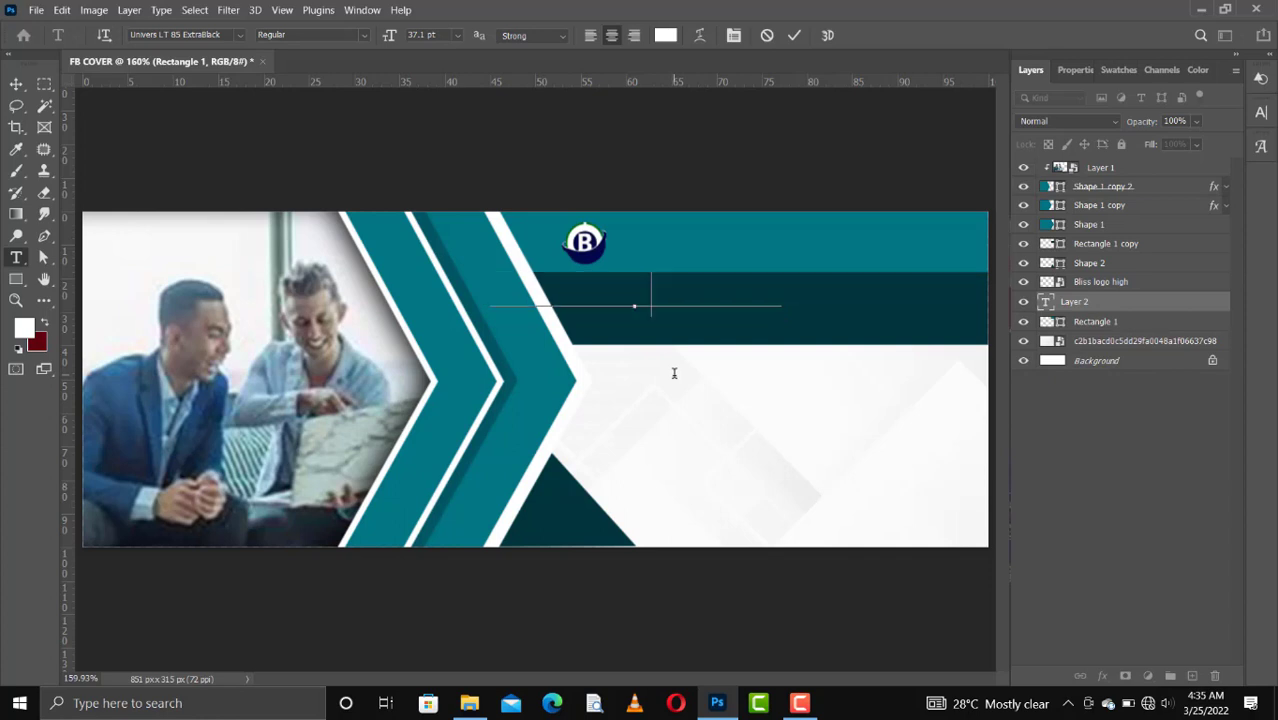
{"action": "type", "text": "LISSHSSS"}
- Bring the Bliss Innovation text layer to the top of the layer stack
{"action": "left_click", "coordinate": [1106, 301]}
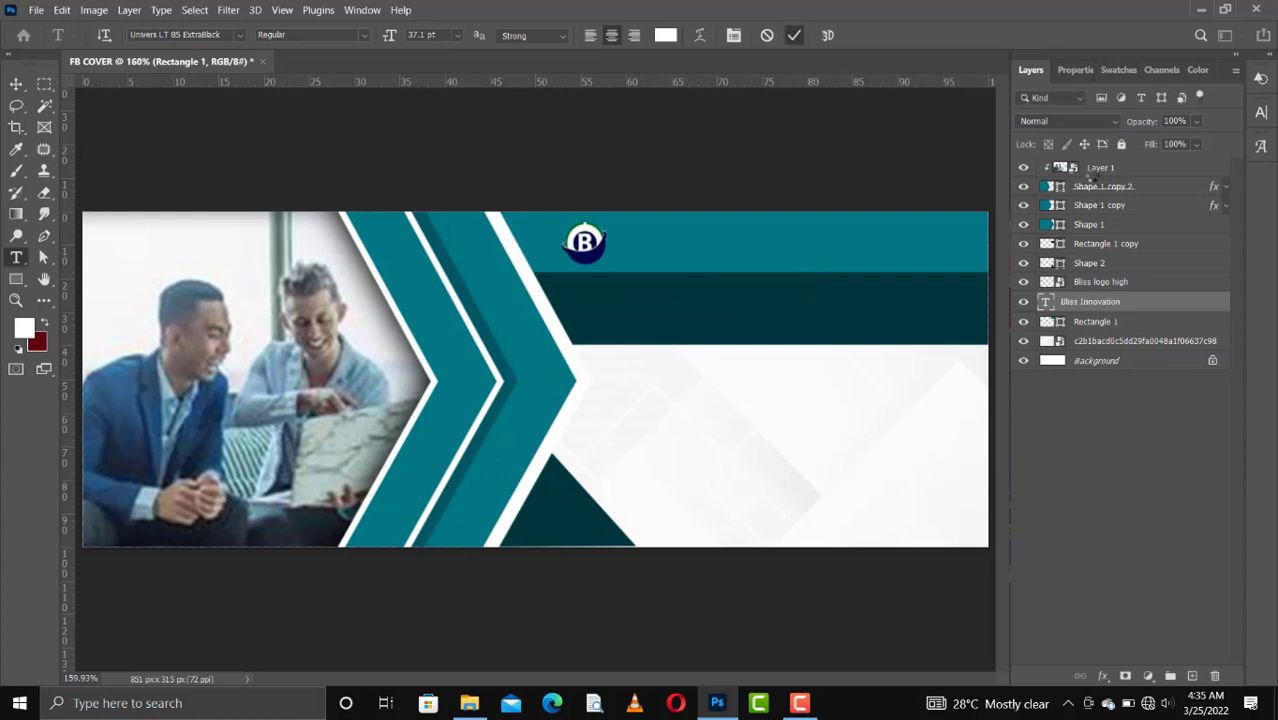
{"action": "mouse_move", "coordinate": [1082, 163]}
{"action": "left_mouse_down"}
{"action": "mouse_move", "coordinate": [1094, 177]}
{"action": "mouse_move", "coordinate": [1104, 167]}
{"action": "left_mouse_up"}
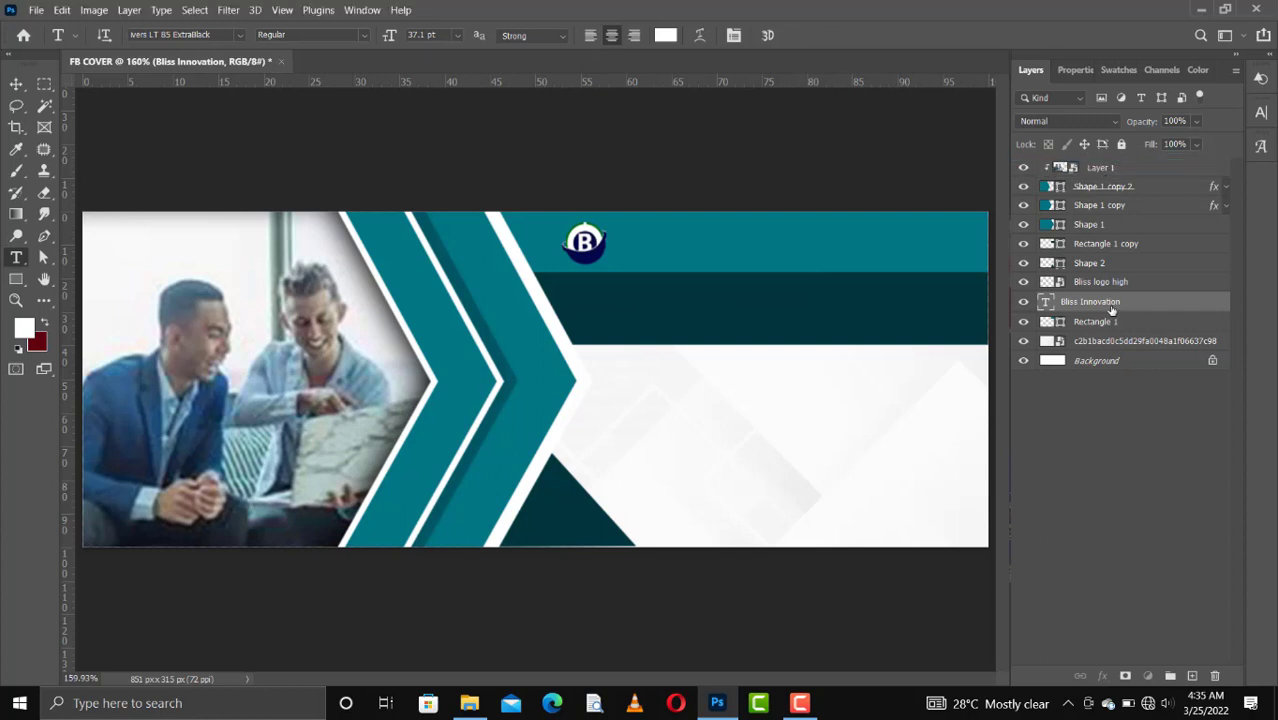
{"action": "key", "text": "ctrl+shift+bracketright"}
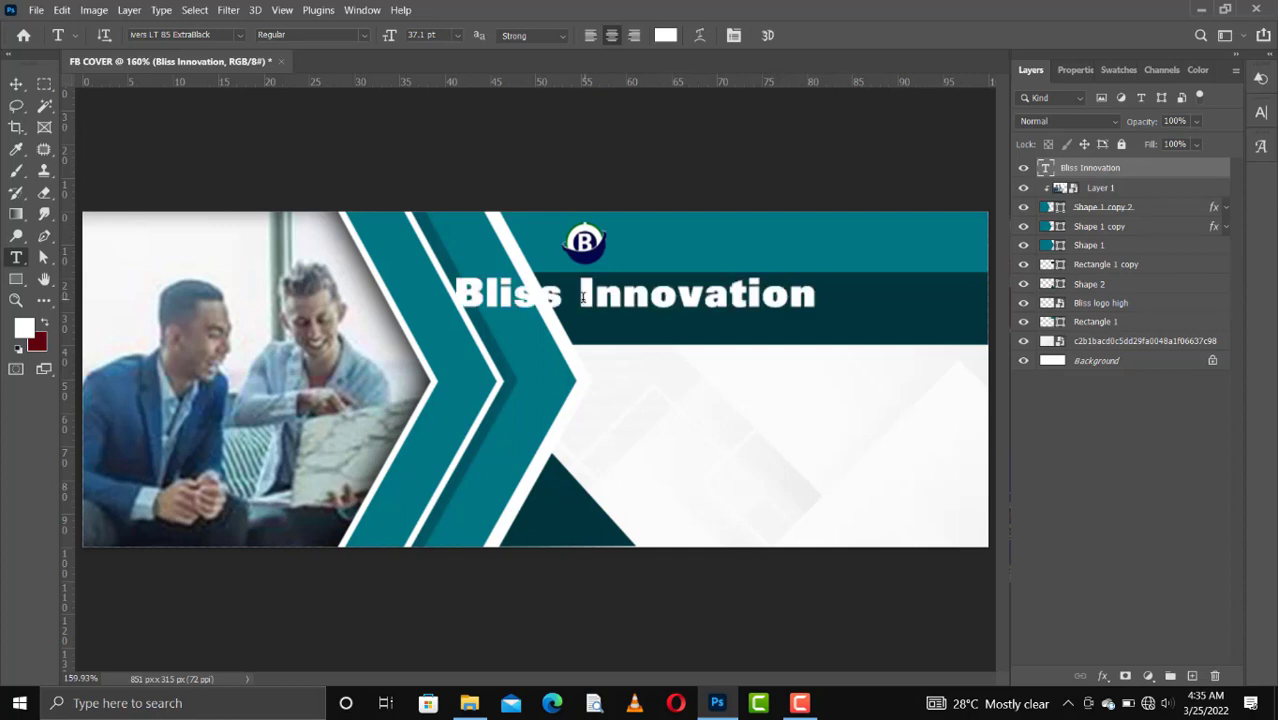
{"action": "key", "text": "v"}
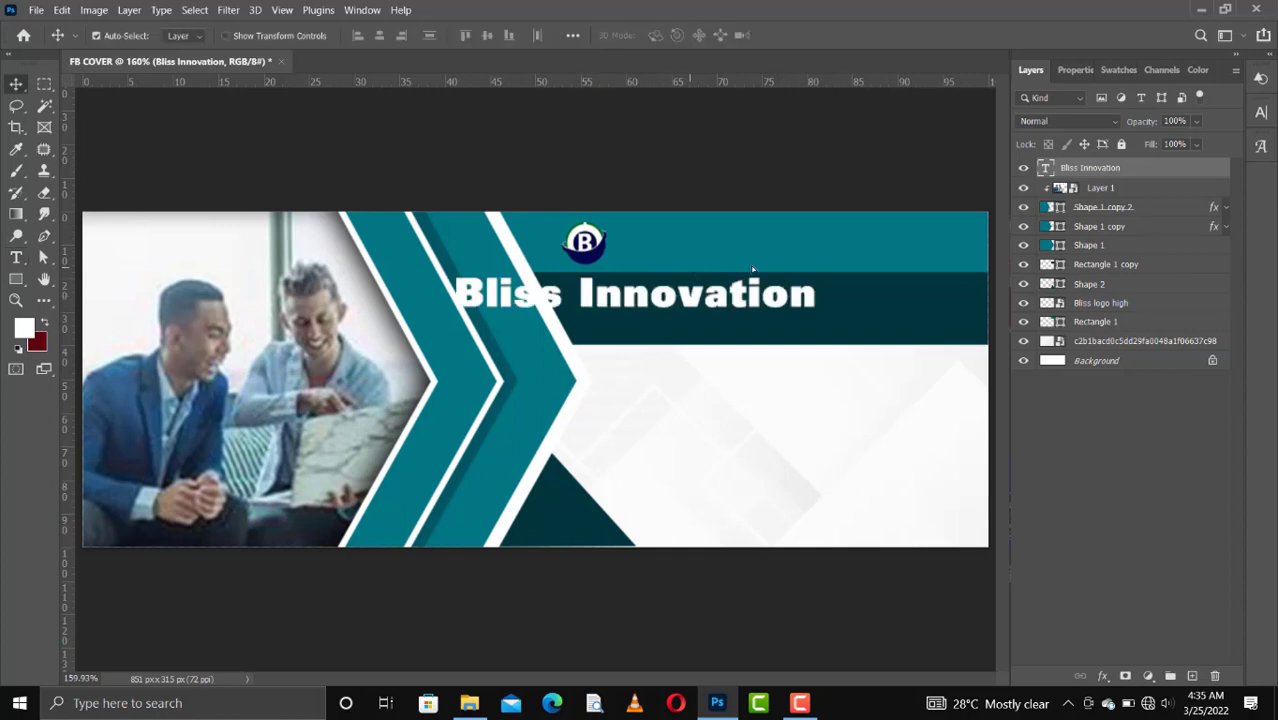